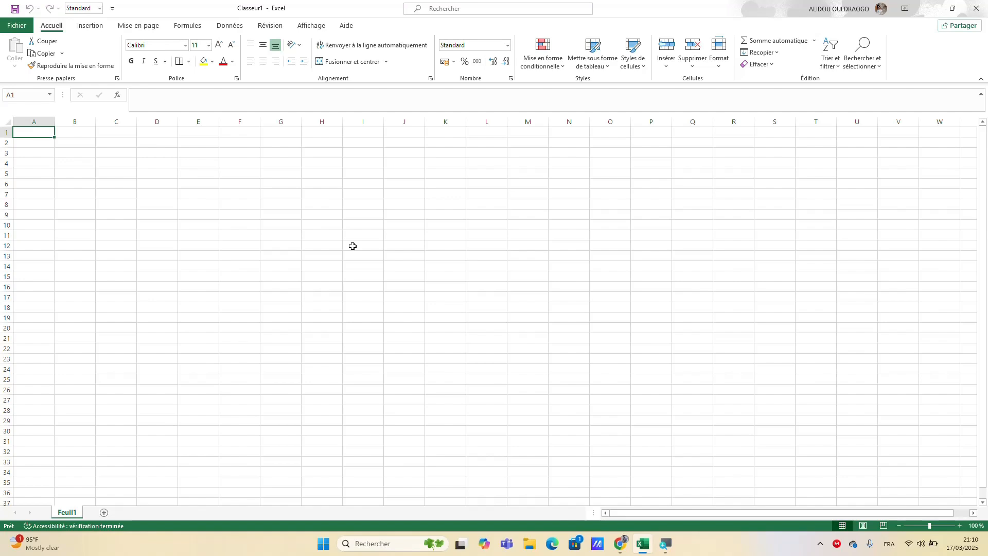
{"action": "key", "text": "super"}
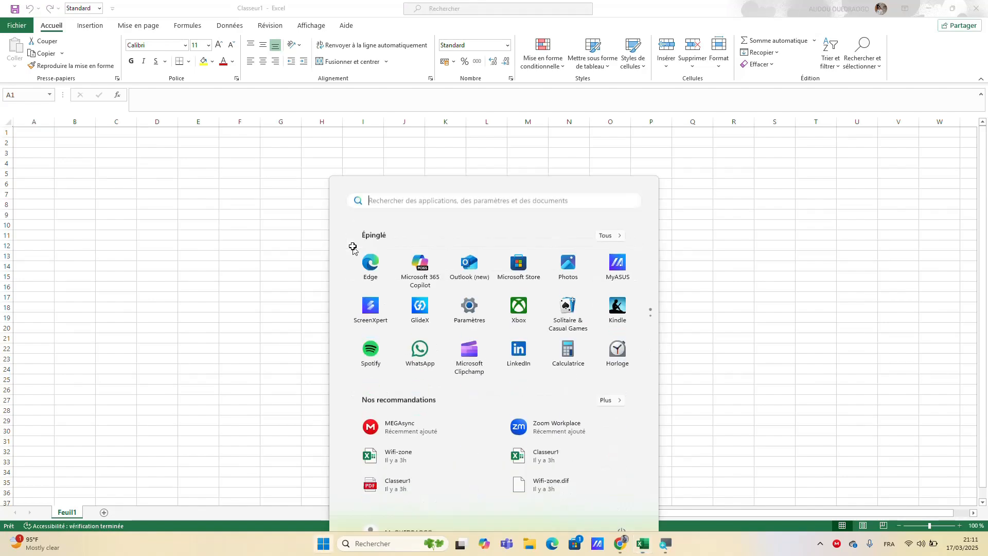
{"action": "key", "text": "super"}
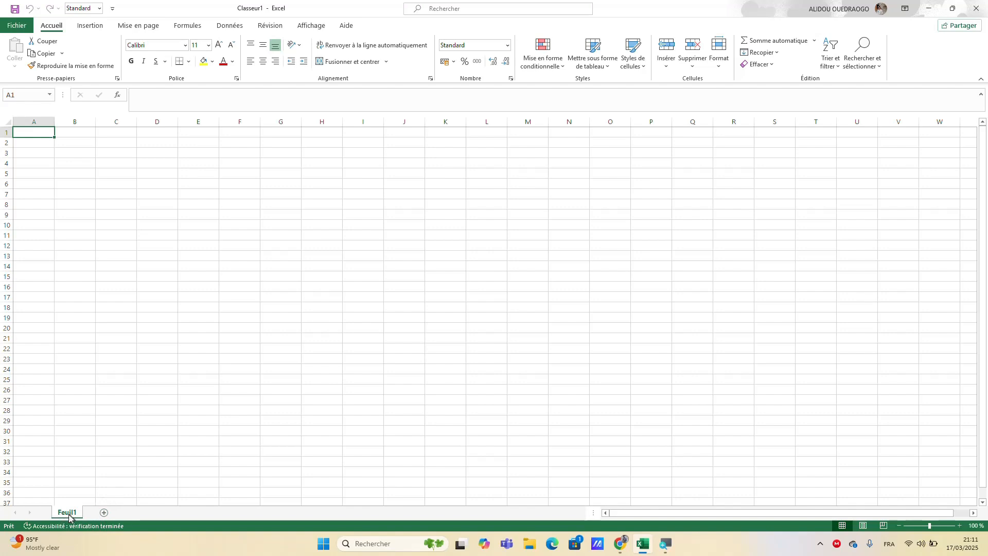
Step: Add three new sheets, Feuil2, Feuil3 and Feuil4, to the workbook and return to Feuil1
{"action": "left_click", "coordinate": [103, 513]}
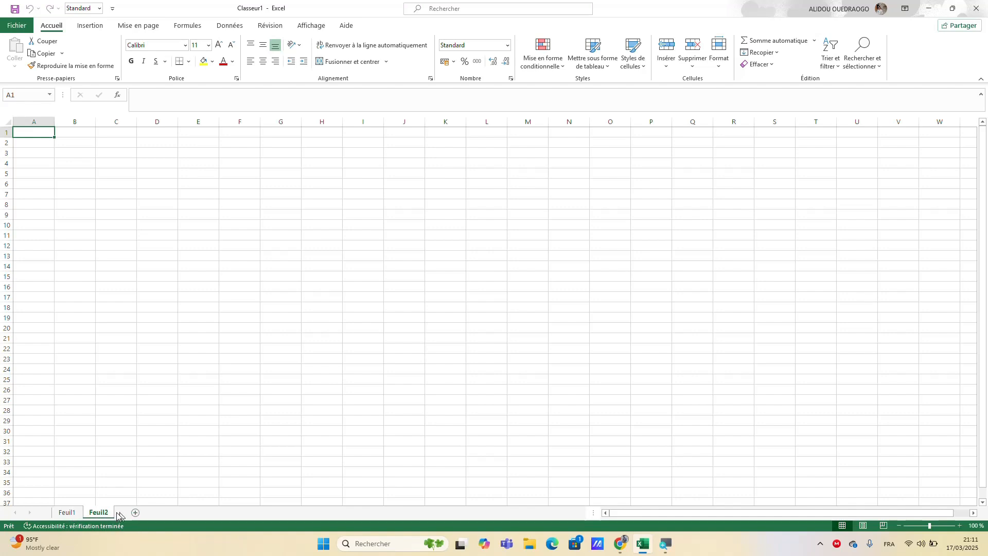
{"action": "left_click", "coordinate": [134, 512]}
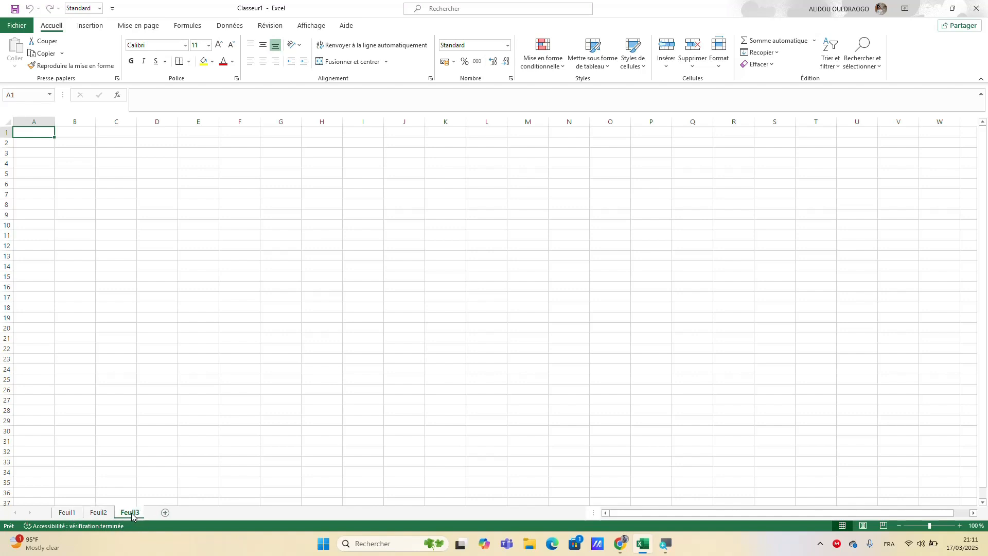
{"action": "left_click", "coordinate": [166, 513]}
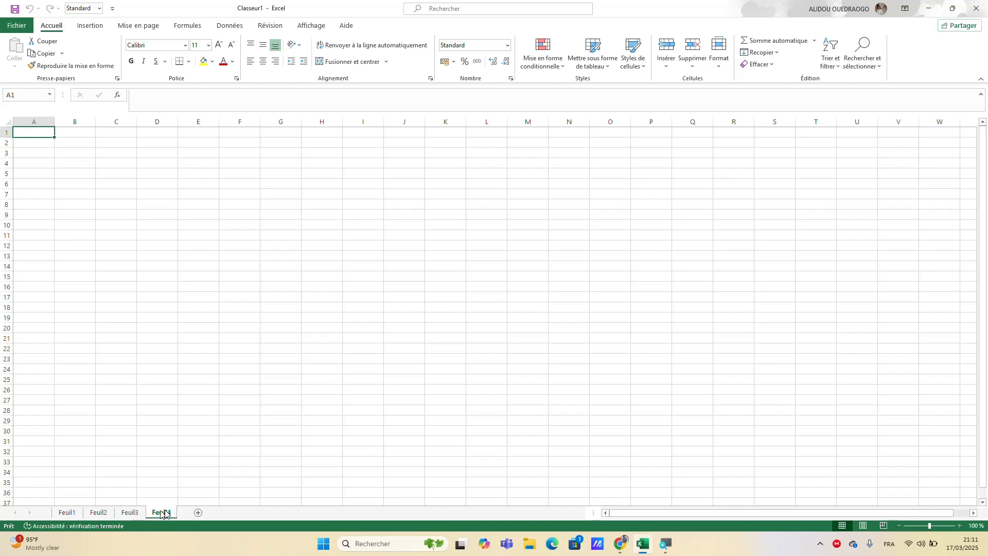
{"action": "left_click", "coordinate": [133, 513]}
{"action": "left_click", "coordinate": [99, 513]}
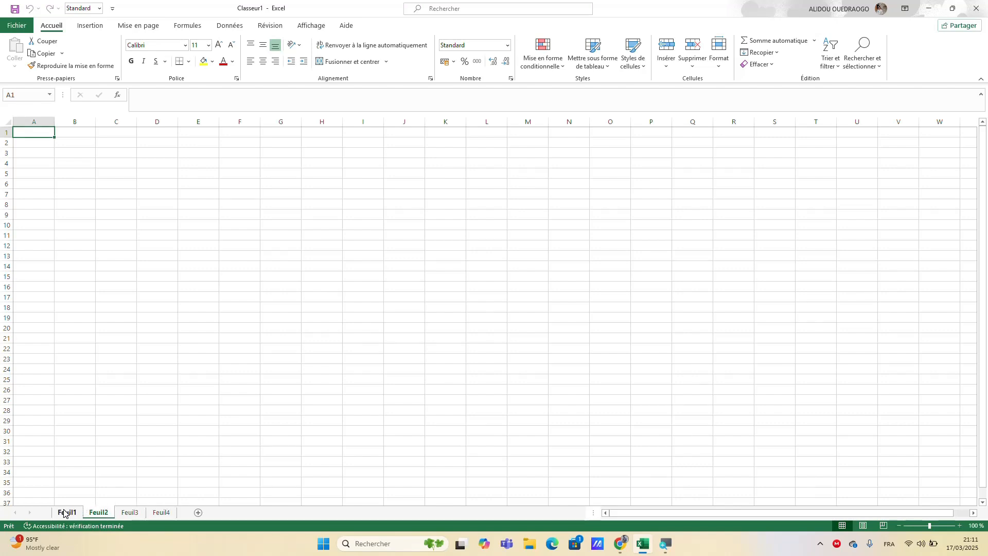
{"action": "left_click", "coordinate": [66, 512]}
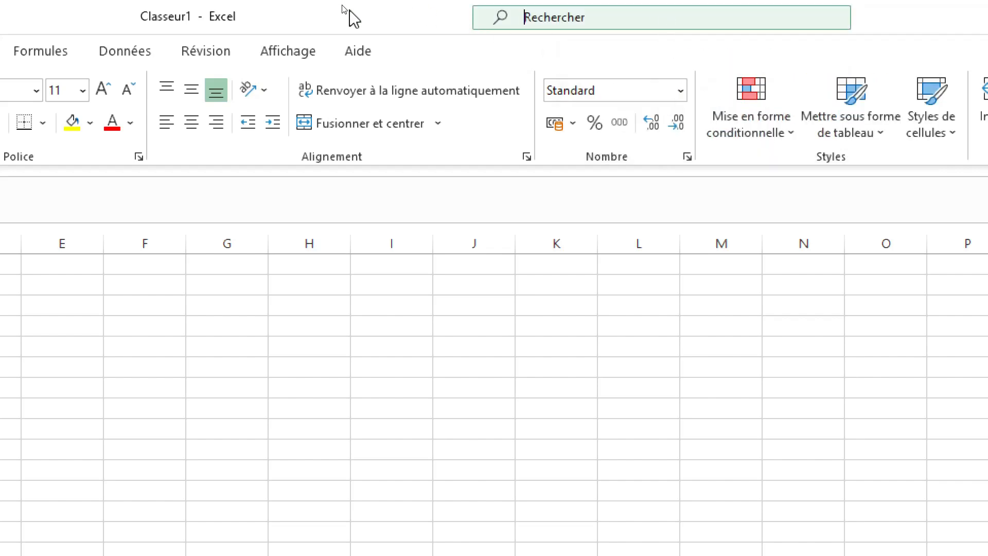
Step: View the suggested actions in the command search and close them
{"action": "key", "text": "alt+q"}
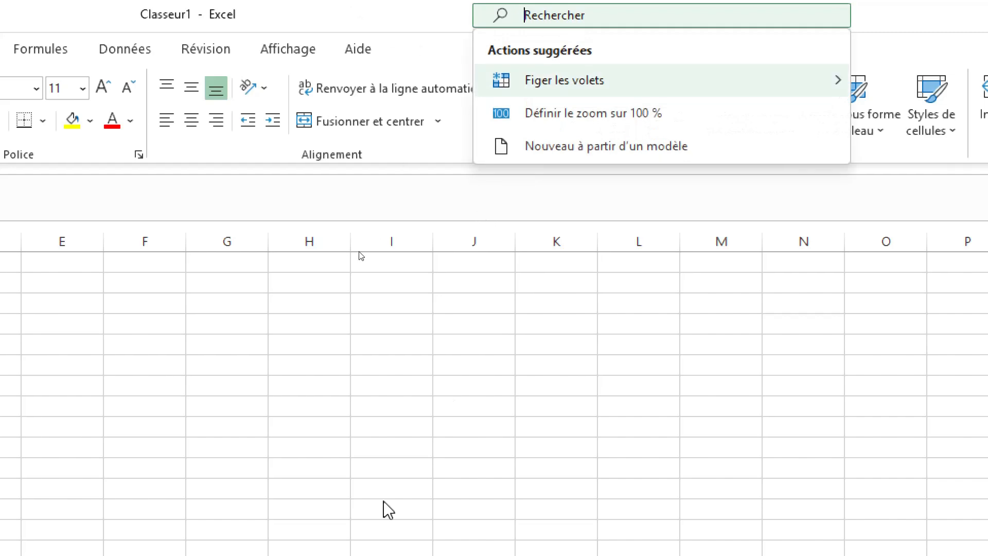
{"action": "left_click", "coordinate": [314, 189]}
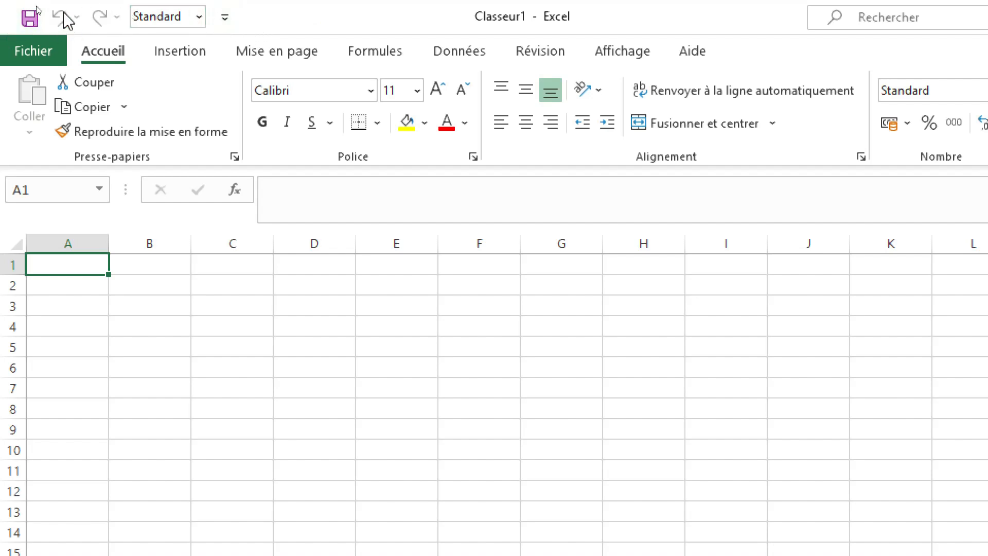
Step: Add the Créer un graphique command to the Quick Access Toolbar for all documents
{"action": "left_click", "coordinate": [227, 20]}
{"action": "left_click", "coordinate": [227, 20]}
{"action": "left_click", "coordinate": [224, 20]}
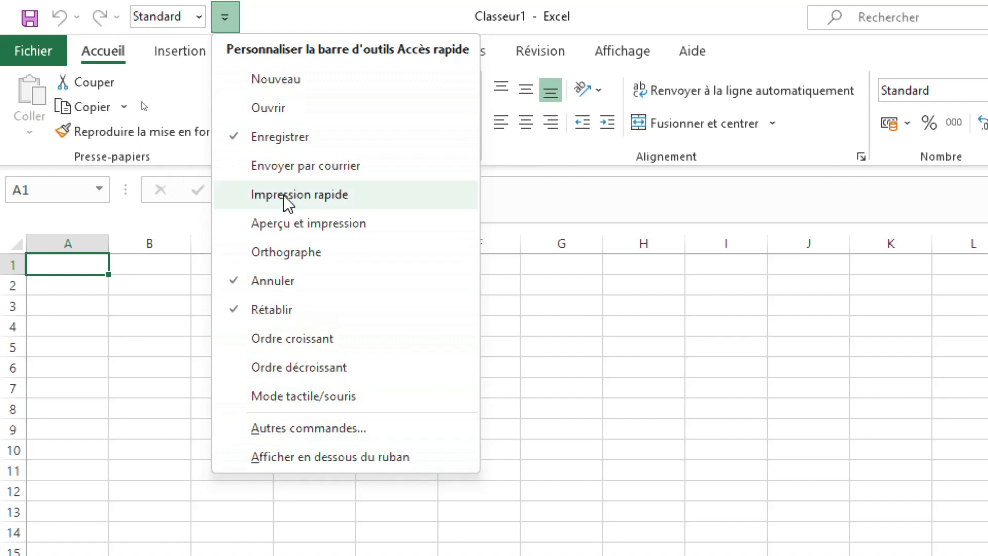
{"action": "left_click", "coordinate": [309, 433]}
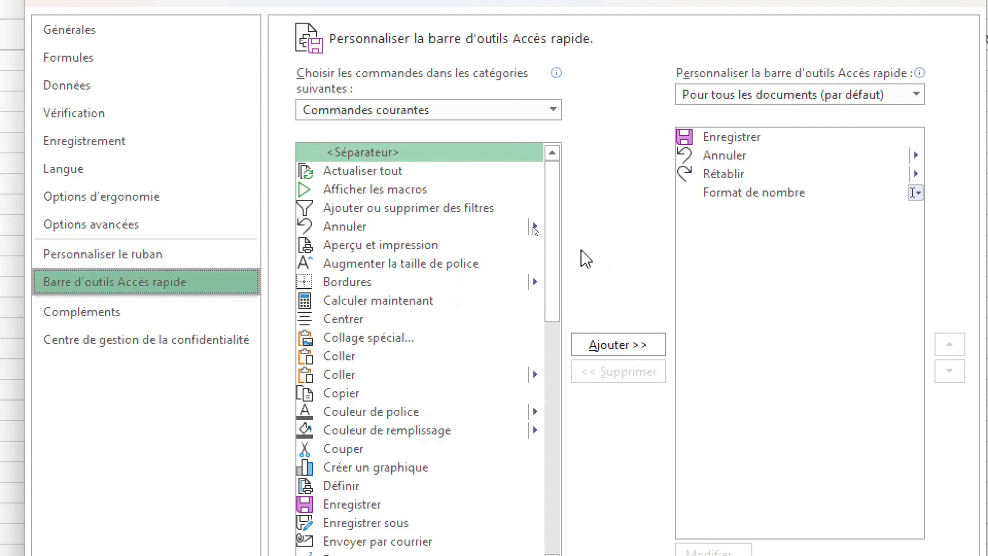
{"action": "left_click_drag", "start_coordinate": [549, 245], "coordinate": [558, 319]}
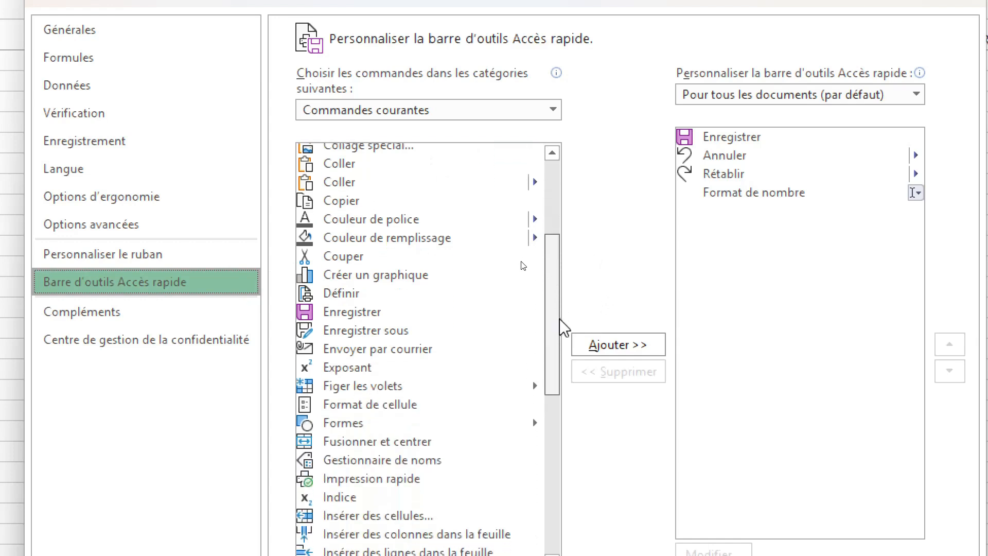
{"action": "left_click", "coordinate": [335, 278]}
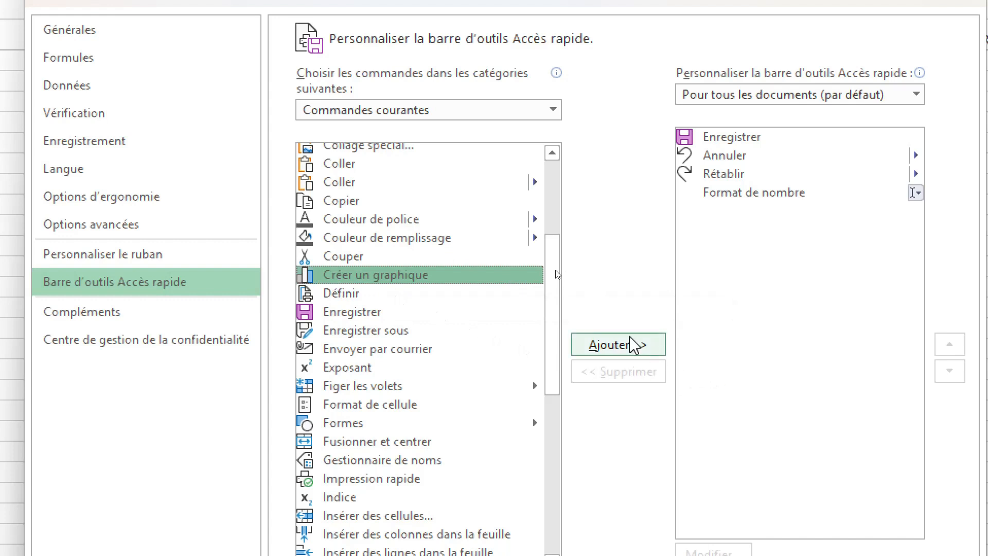
{"action": "left_click", "coordinate": [620, 351]}
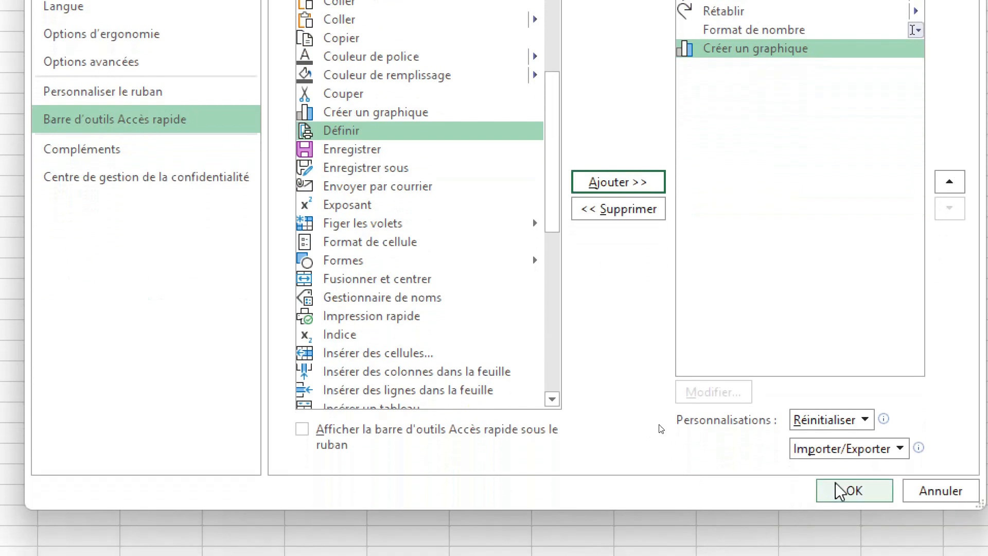
{"action": "left_click", "coordinate": [839, 491]}
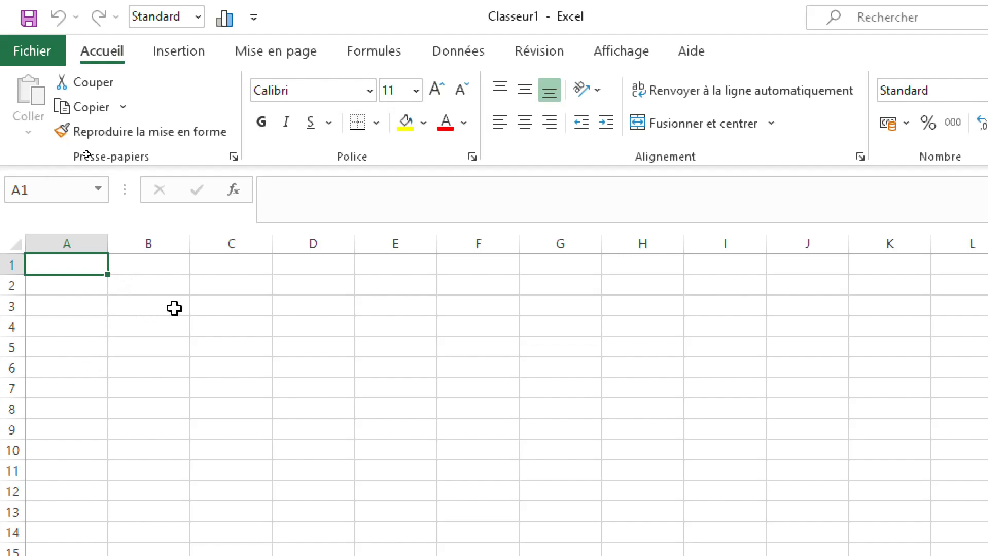
Step: Select the range B3:G11, and clear that selection by selecting cell H9
{"action": "left_click_drag", "start_coordinate": [174, 308], "coordinate": [591, 472]}
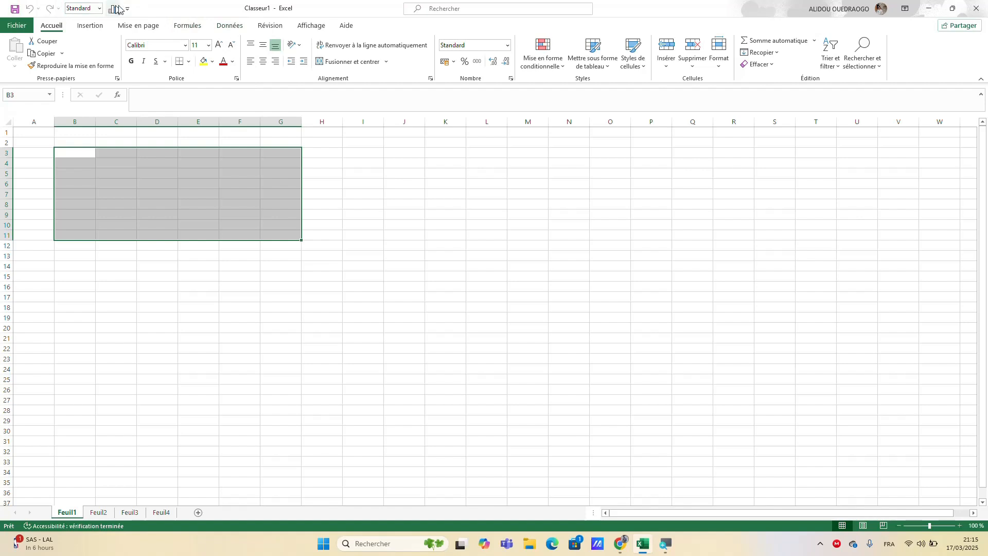
{"action": "left_click", "coordinate": [329, 216]}
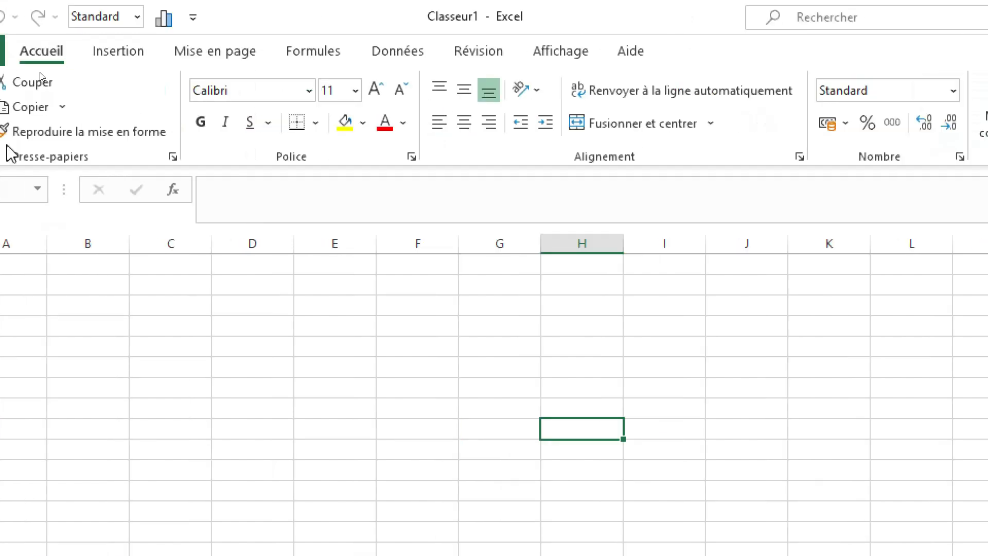
Step: Examine the Insertion commands and the workbook's Informations page, including the Gérer le classeur options, and return to the Accueil commands
{"action": "left_click", "coordinate": [127, 51]}
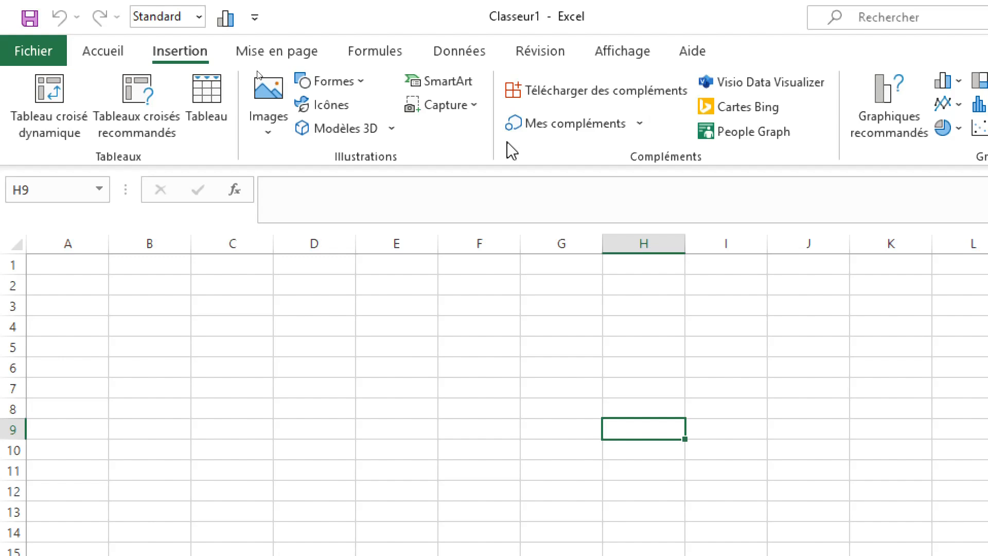
{"action": "left_click", "coordinate": [32, 56]}
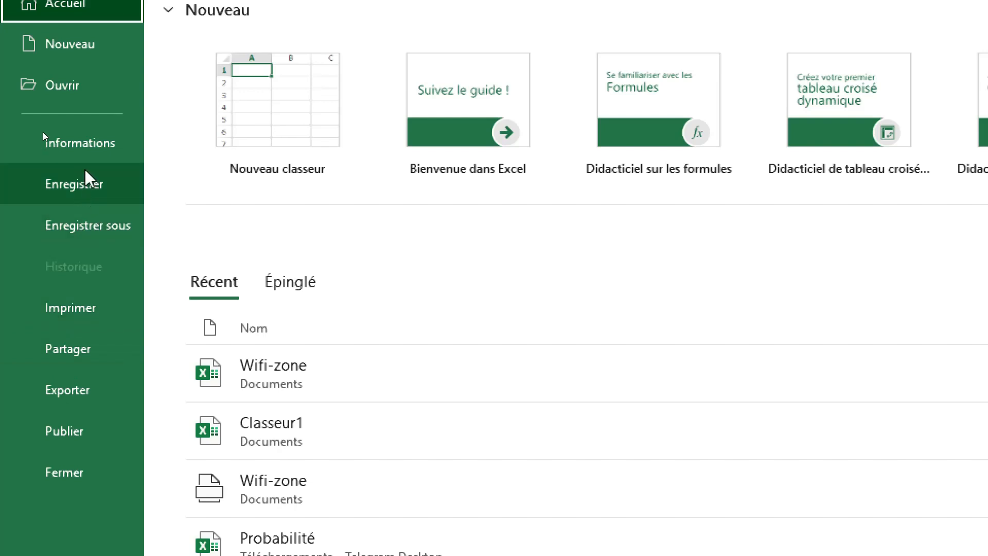
{"action": "left_click", "coordinate": [85, 144]}
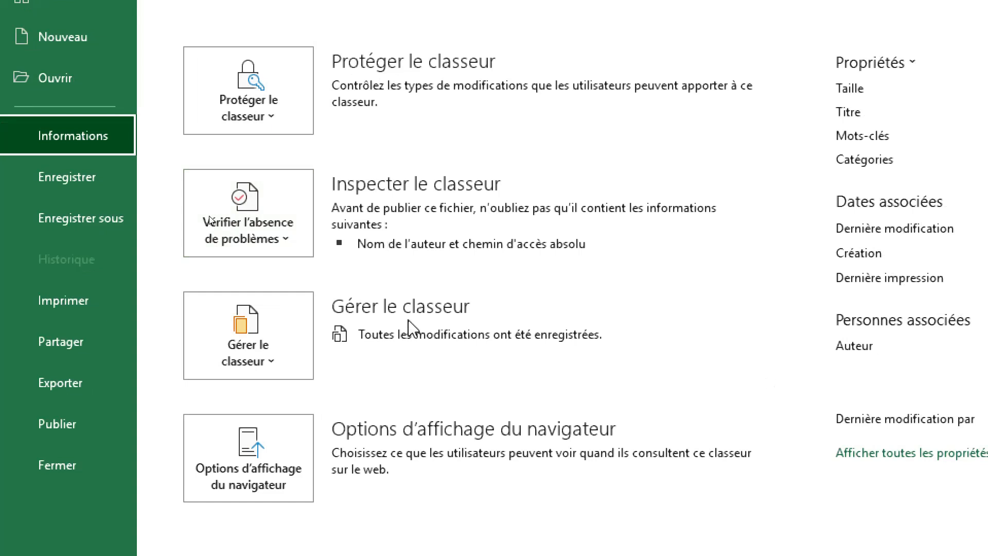
{"action": "left_click", "coordinate": [267, 368]}
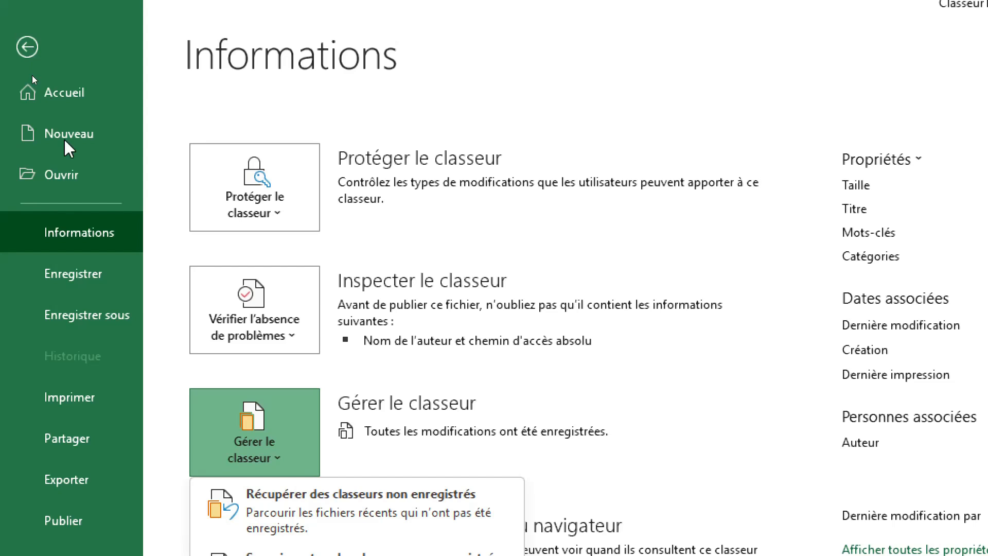
{"action": "left_click", "coordinate": [27, 47]}
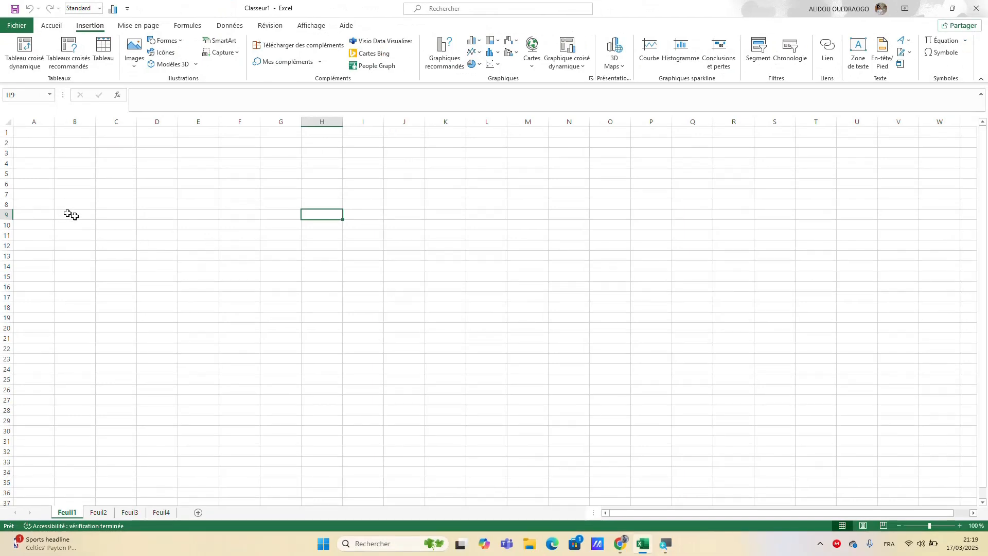
{"action": "left_click", "coordinate": [51, 27]}
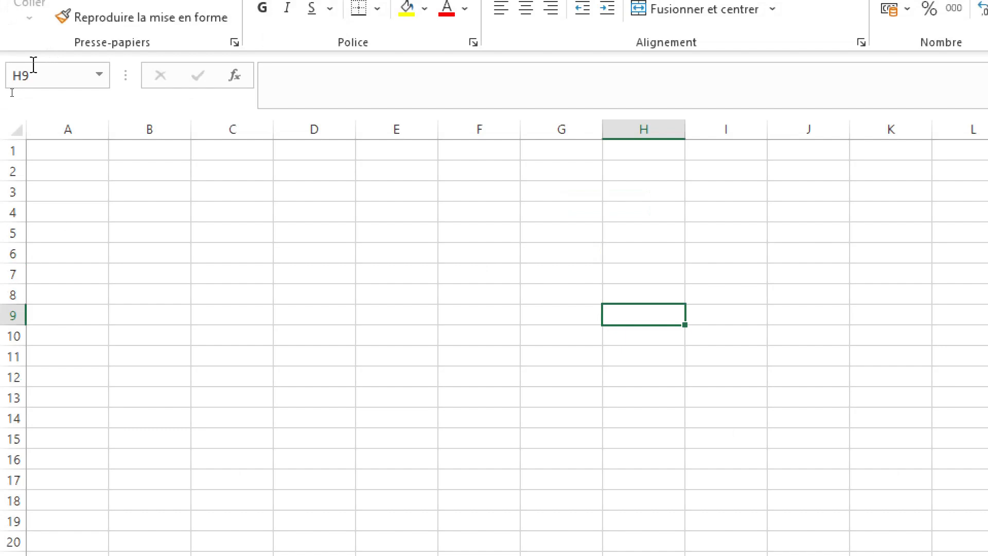
Step: Show how column A and row 2 intersect by selecting each of them and finishing on cell A2
{"action": "left_click", "coordinate": [65, 165]}
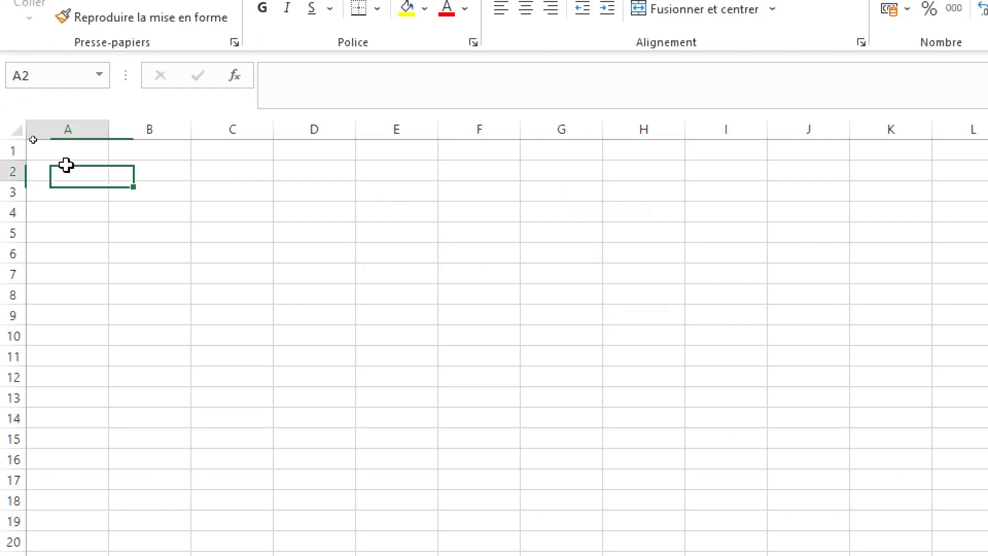
{"action": "left_click", "coordinate": [67, 130]}
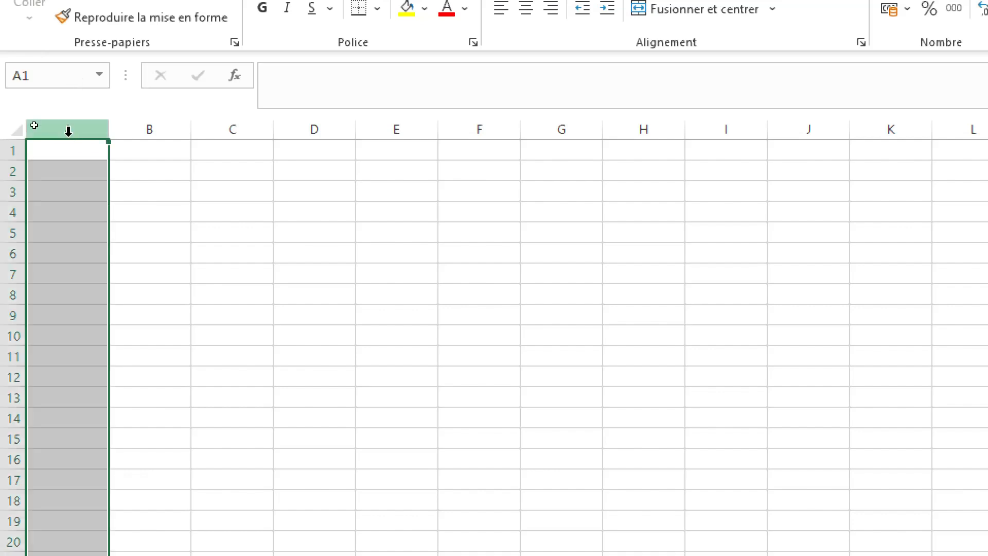
{"action": "left_click", "coordinate": [5, 169]}
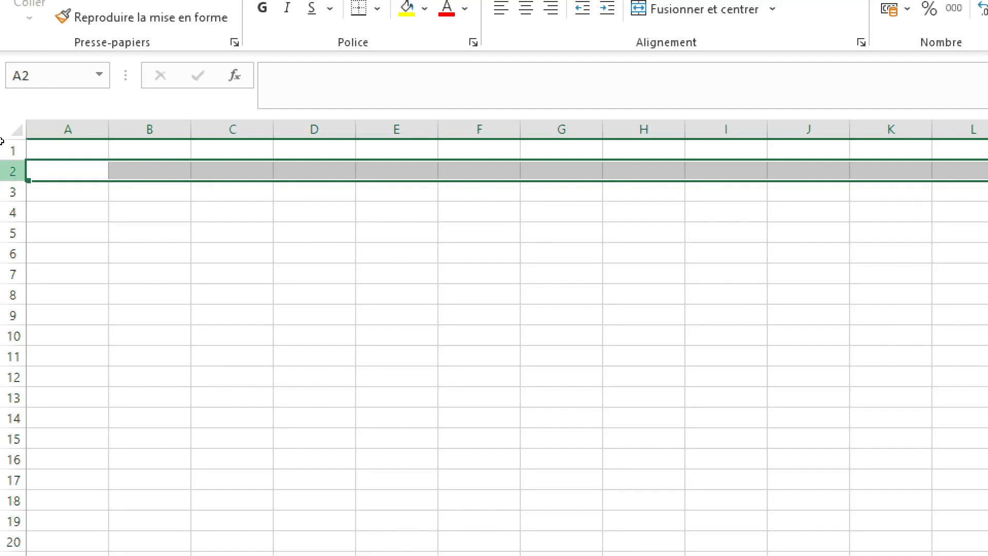
{"action": "left_click", "coordinate": [82, 167]}
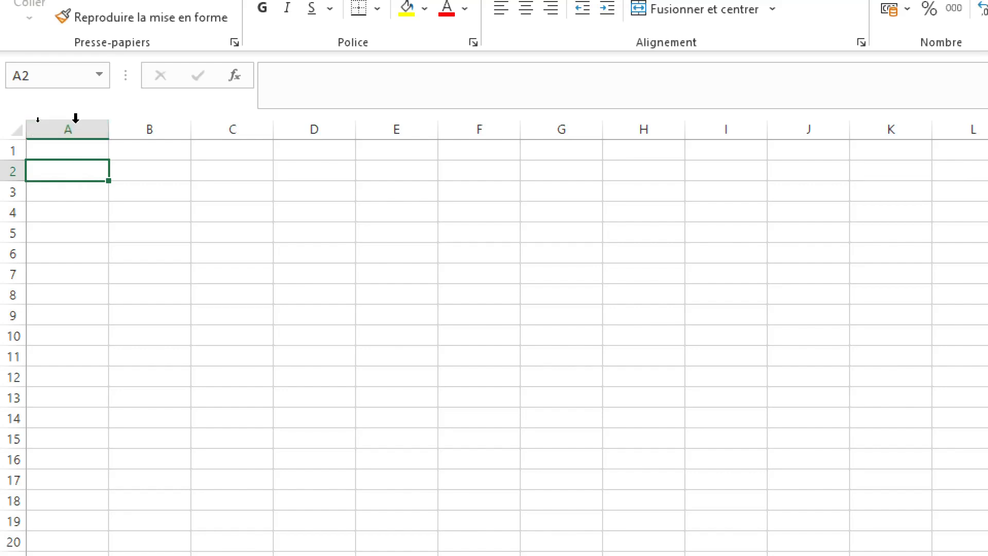
Step: Compare the references of cells A2, B4 and D10 in the Name Box
{"action": "left_click", "coordinate": [39, 73]}
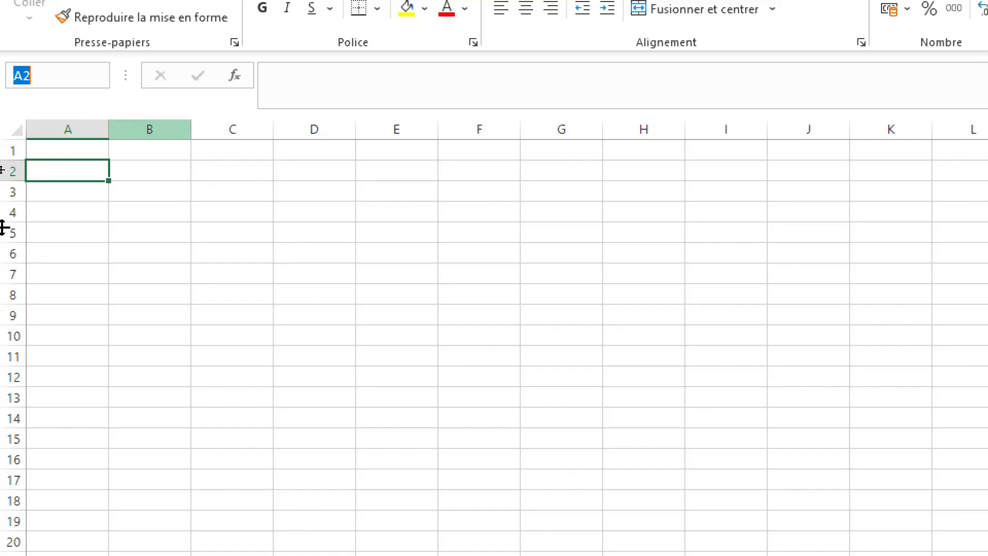
{"action": "left_click", "coordinate": [153, 212]}
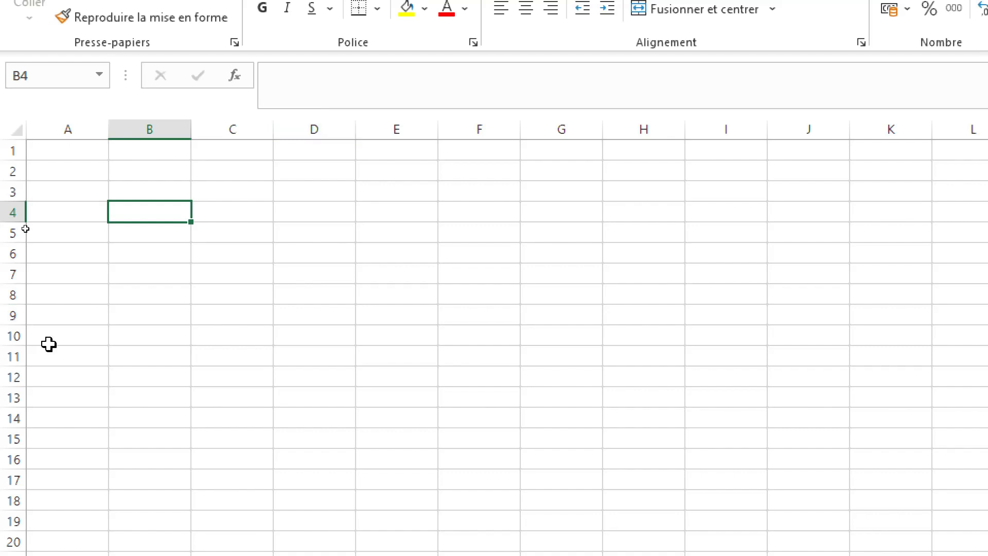
{"action": "left_click", "coordinate": [340, 337]}
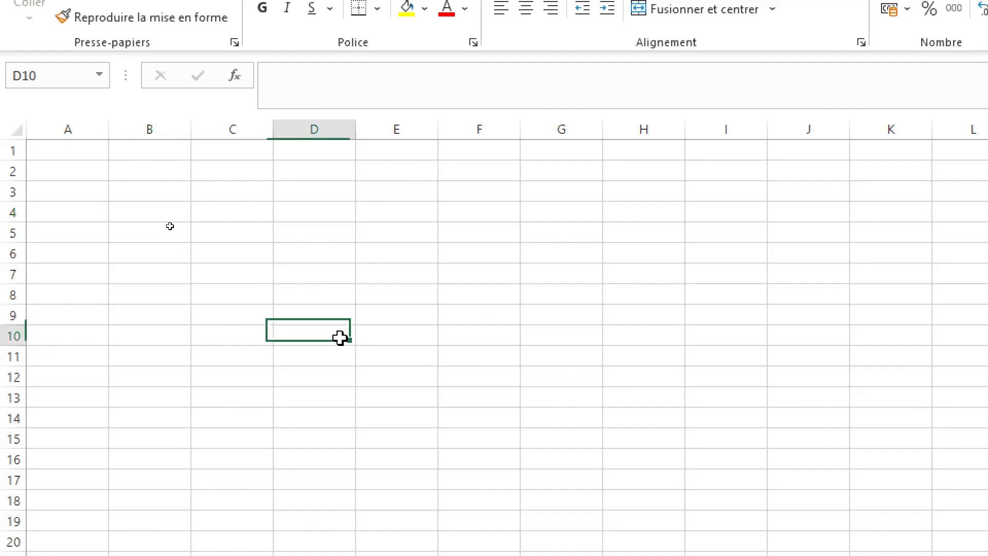
{"action": "left_click", "coordinate": [54, 71]}
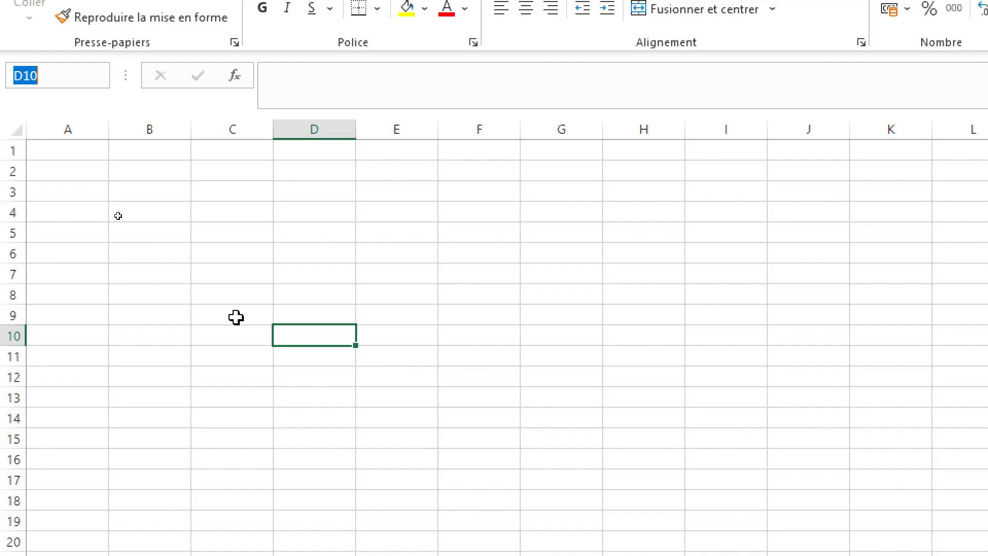
{"action": "left_click", "coordinate": [53, 80]}
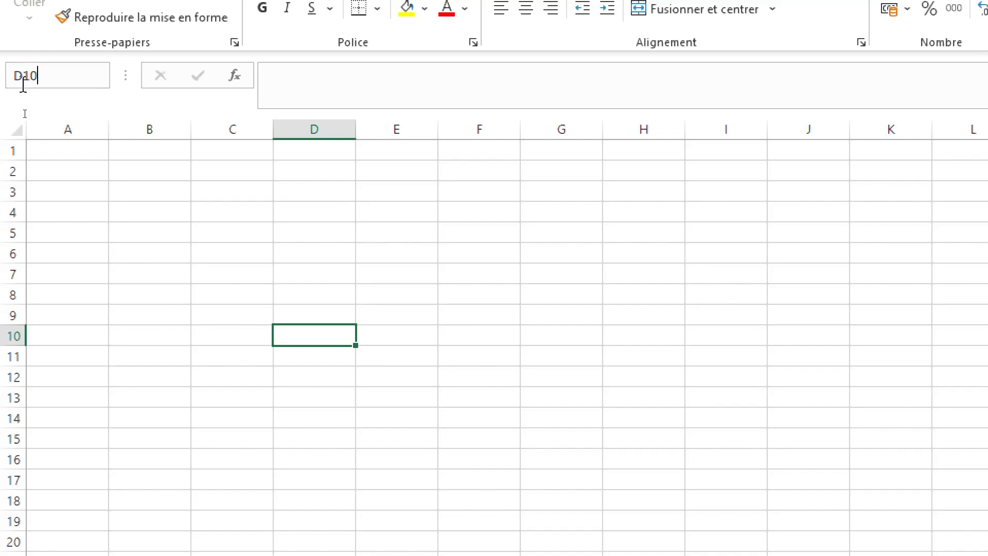
Step: Select the range D2:G14 and name it tr in the Name Box
{"action": "left_click", "coordinate": [328, 168]}
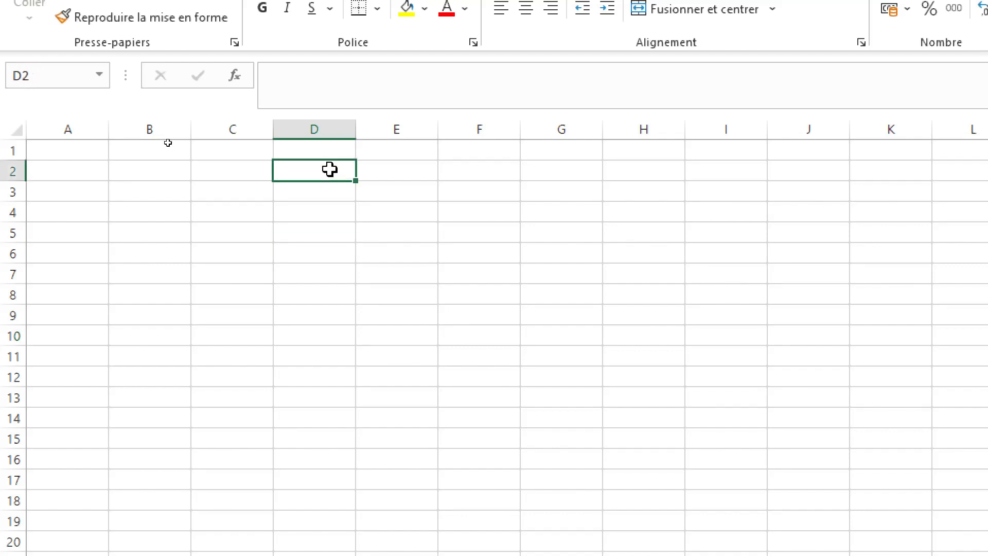
{"action": "left_click", "coordinate": [537, 413], "text": "shift"}
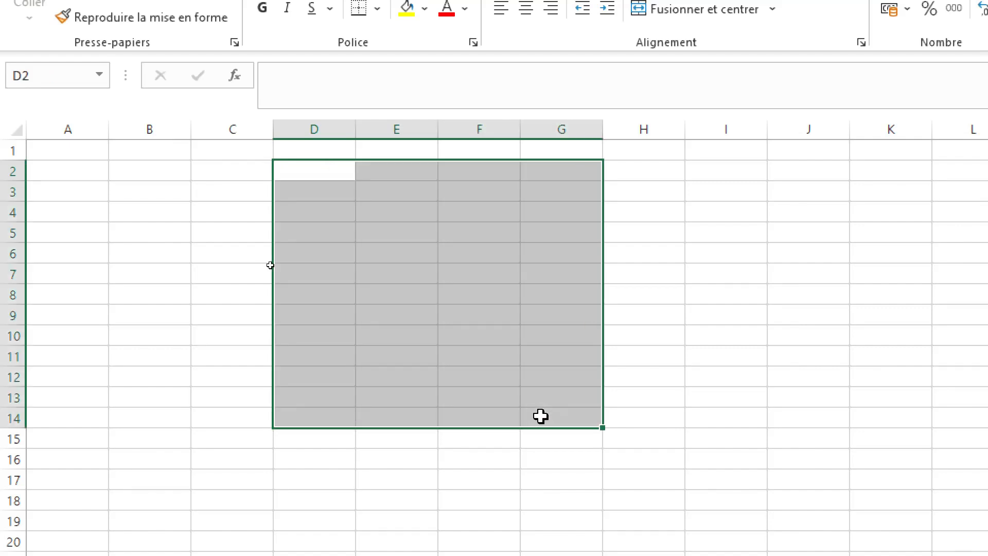
{"action": "left_click", "coordinate": [42, 75]}
{"action": "type", "text": "tr"}
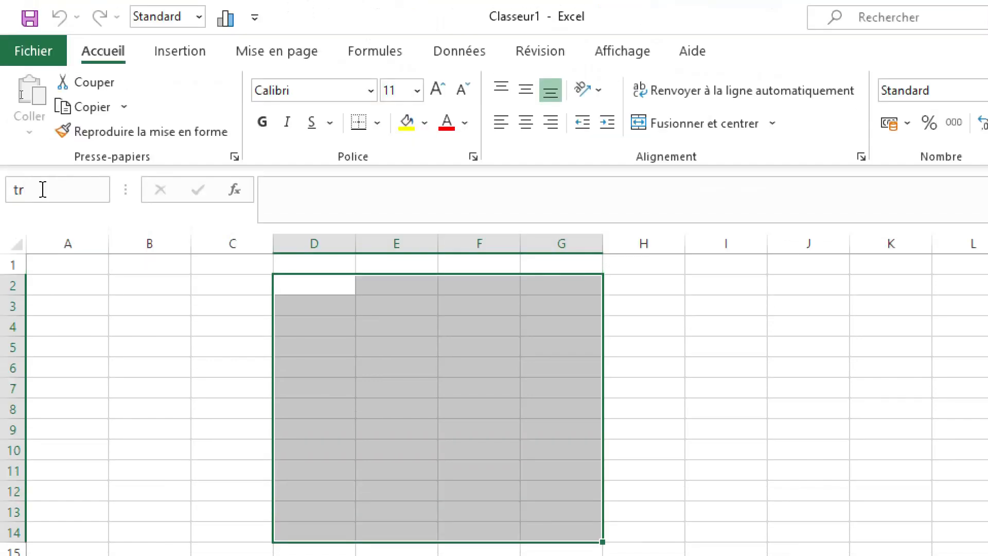
{"action": "key", "text": "Return"}
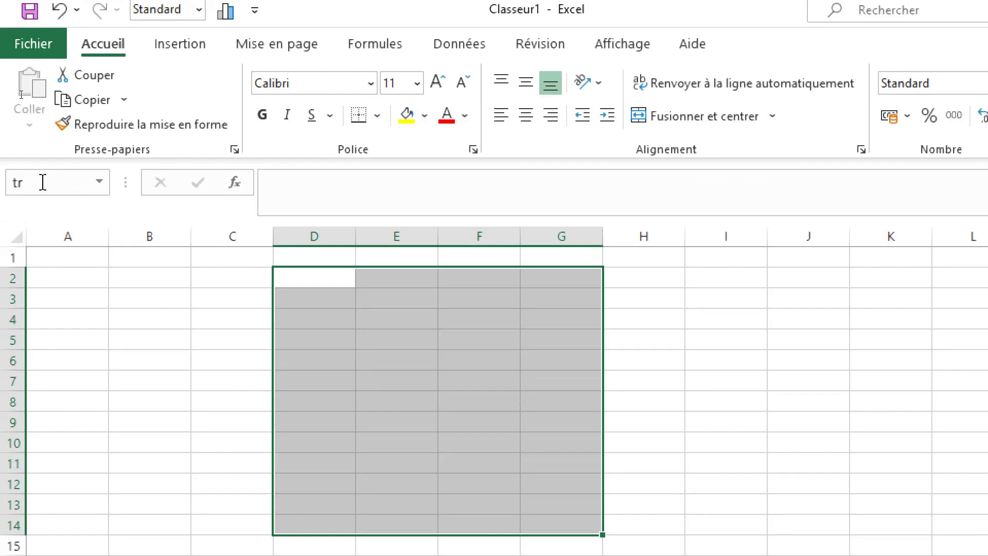
Step: Move to cell B11, recall the range named tr through the Name Box, and clear the selection by selecting cell I10
{"action": "left_click", "coordinate": [139, 469]}
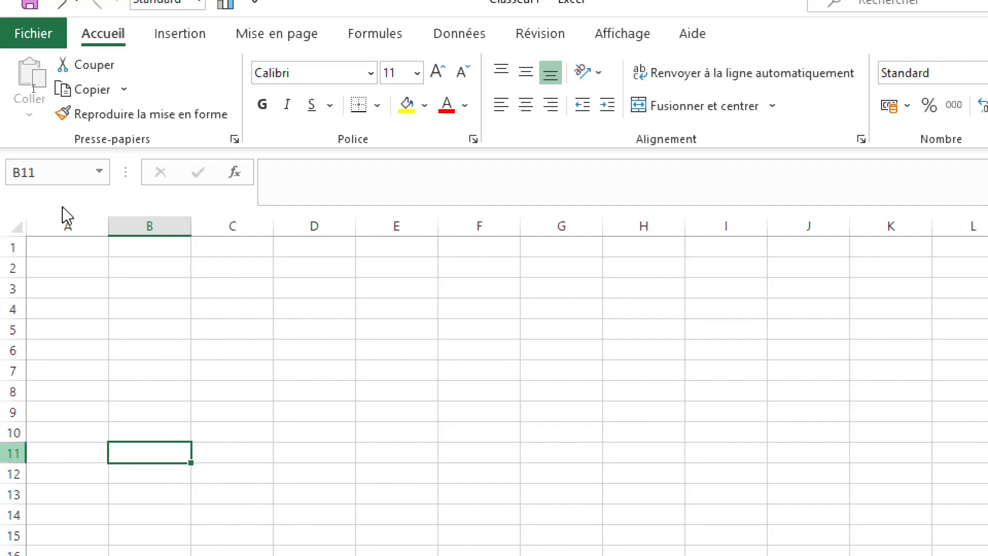
{"action": "left_click", "coordinate": [36, 173]}
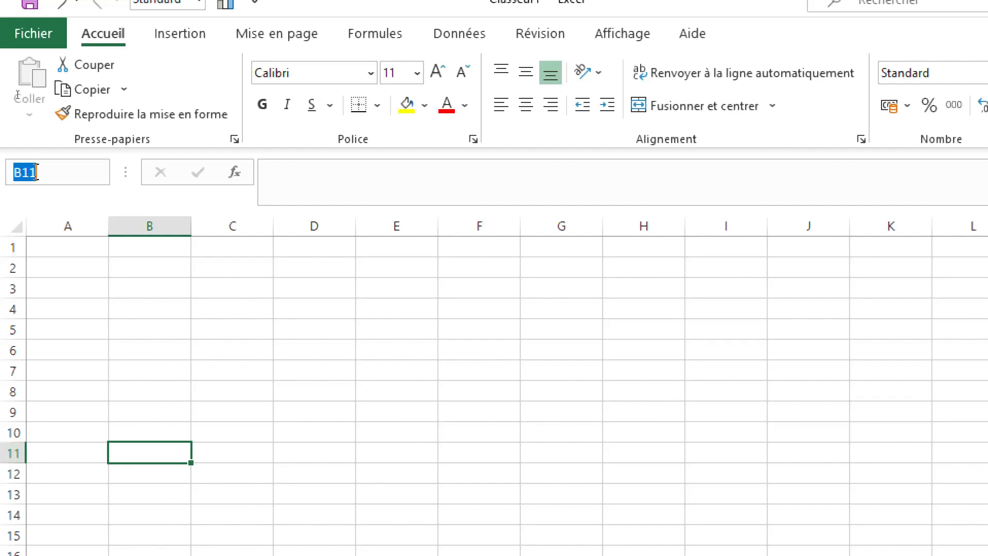
{"action": "key", "text": "BackSpace"}
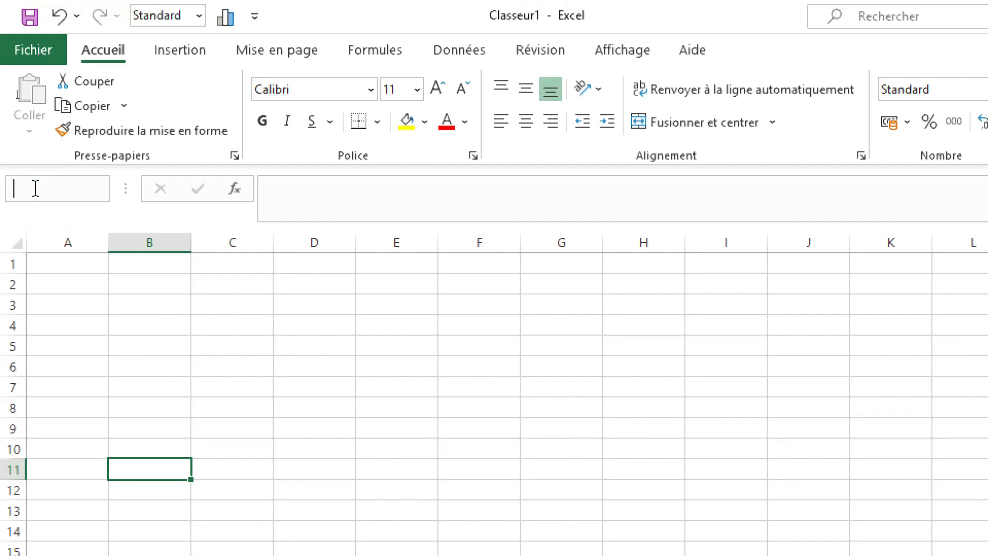
{"action": "type", "text": "tr"}
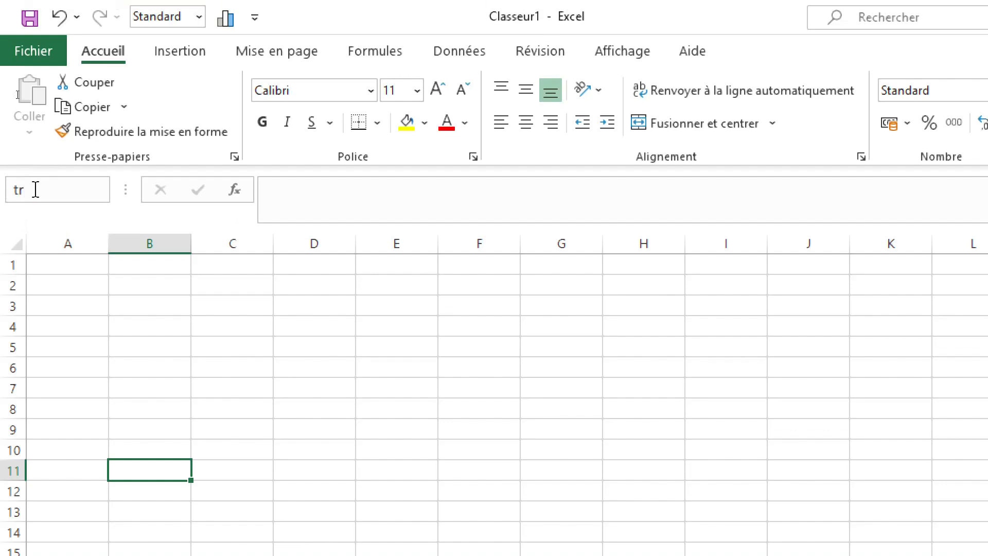
{"action": "key", "text": "Return"}
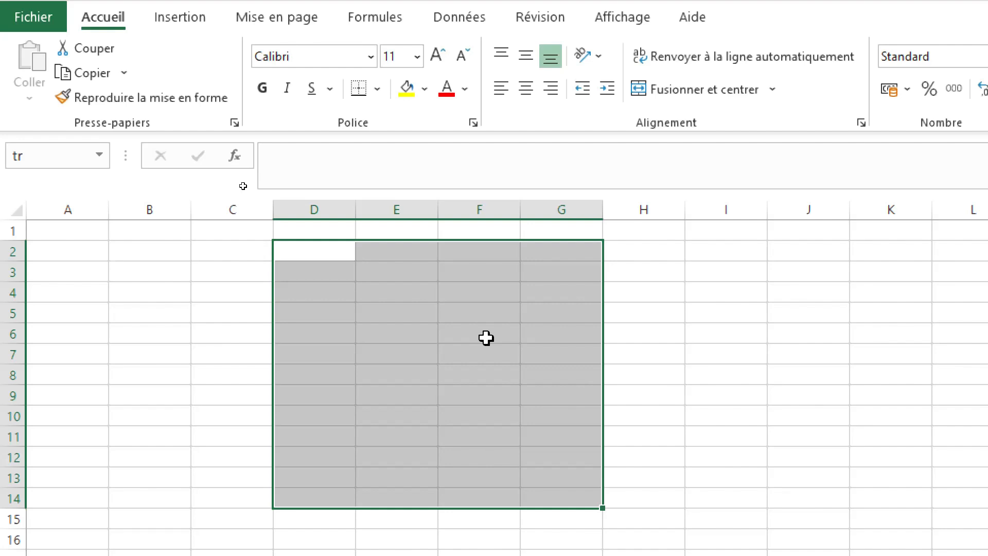
{"action": "left_click", "coordinate": [691, 414]}
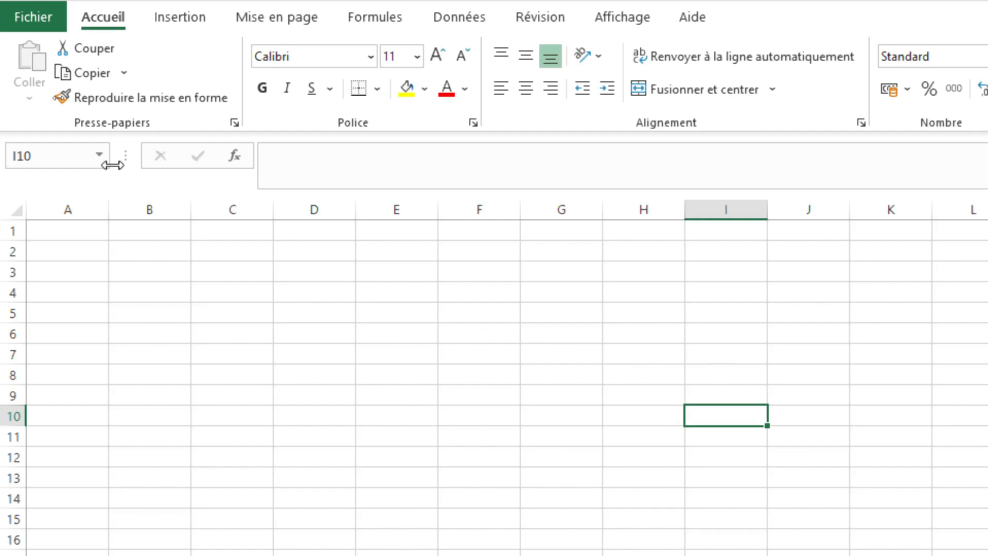
Step: Enter the formula =45+21 in cell D4
{"action": "left_click", "coordinate": [322, 166]}
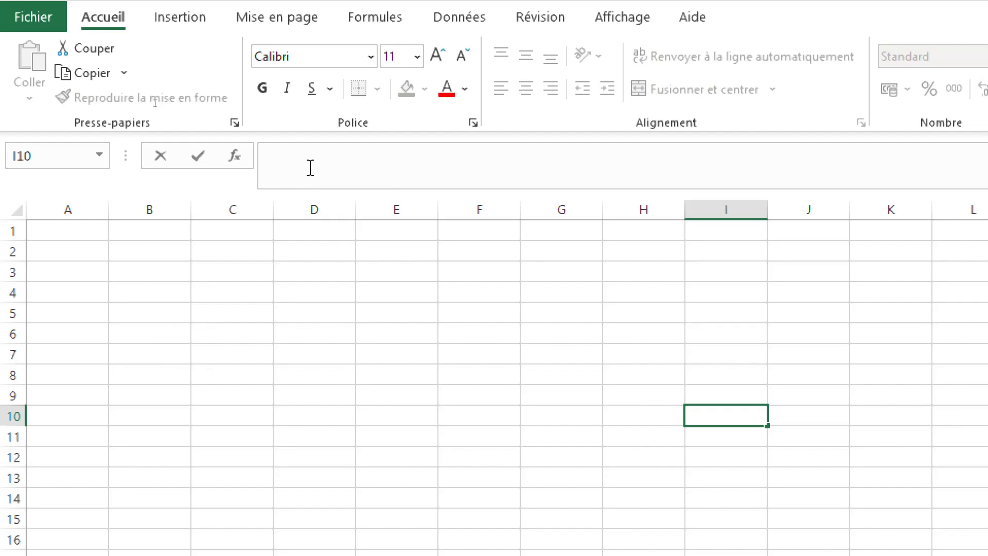
{"action": "left_click", "coordinate": [299, 293]}
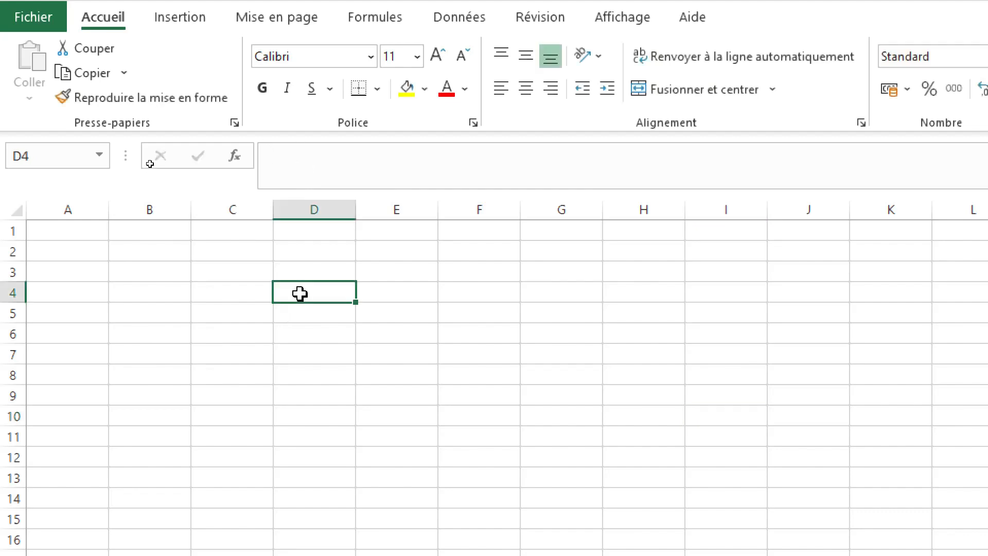
{"action": "type", "text": "="}
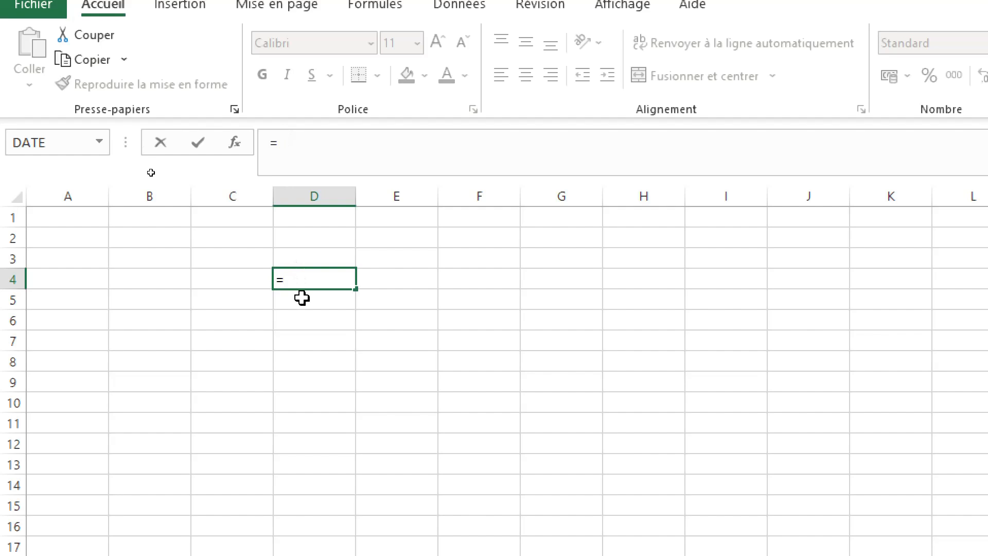
{"action": "type", "text": "45+"}
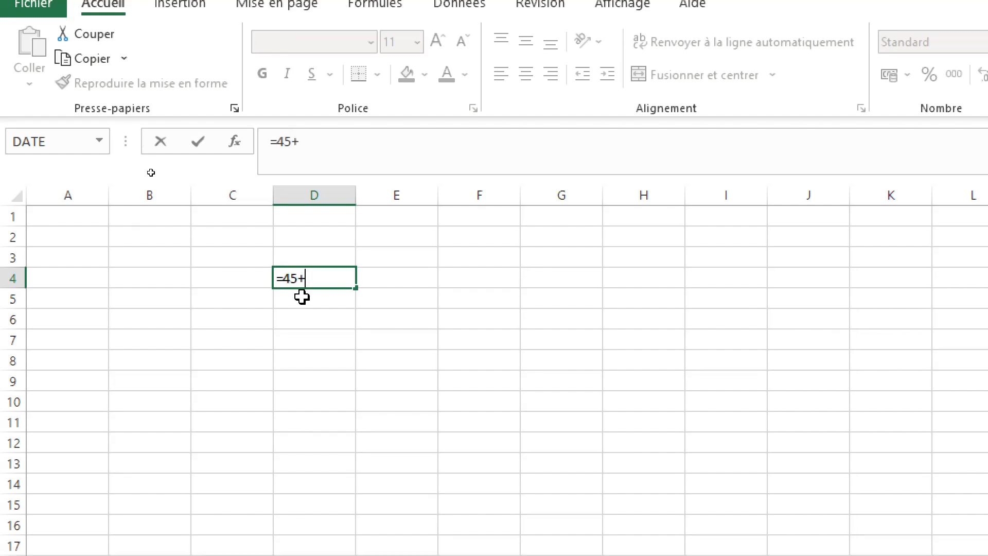
{"action": "type", "text": "21"}
{"action": "key", "text": "Return"}
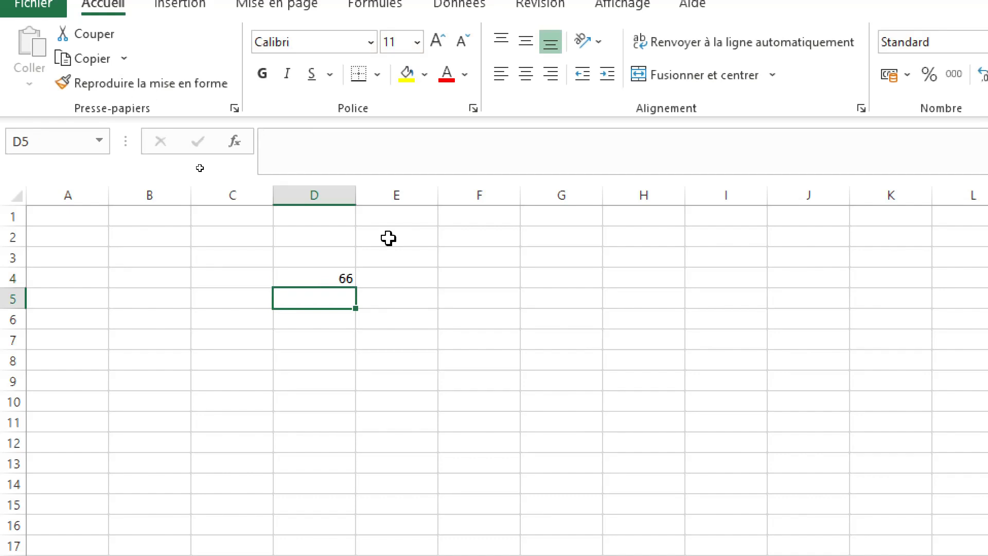
Step: Examine the formula behind cell D4's result, and discard the accidental G5:J8 reference
{"action": "left_click", "coordinate": [316, 273]}
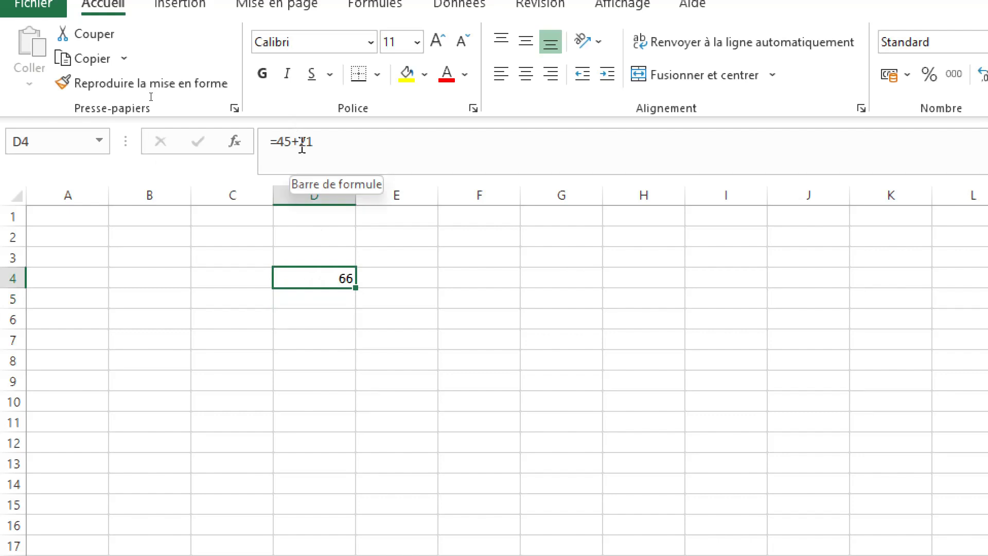
{"action": "left_click_drag", "start_coordinate": [331, 141], "coordinate": [268, 134]}
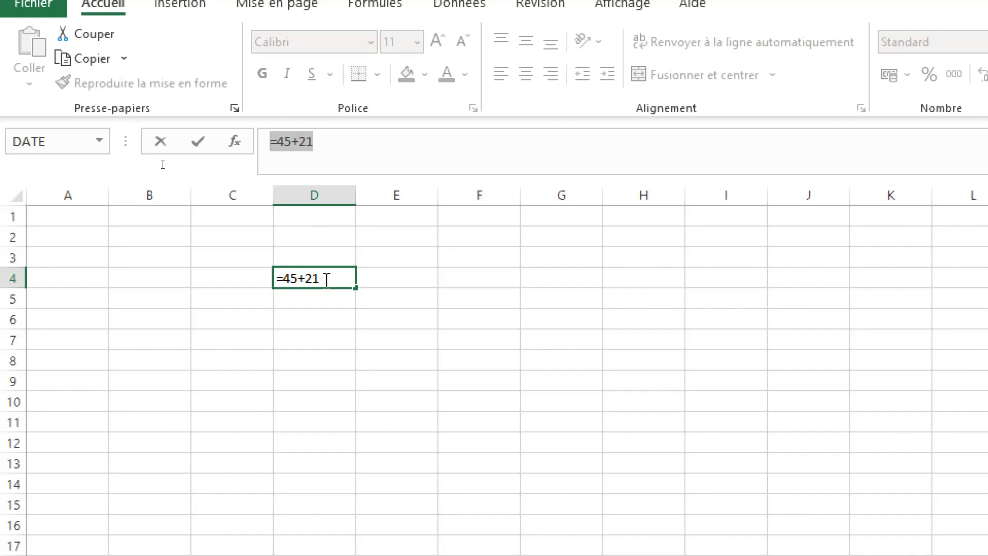
{"action": "left_click_drag", "start_coordinate": [561, 297], "coordinate": [789, 357]}
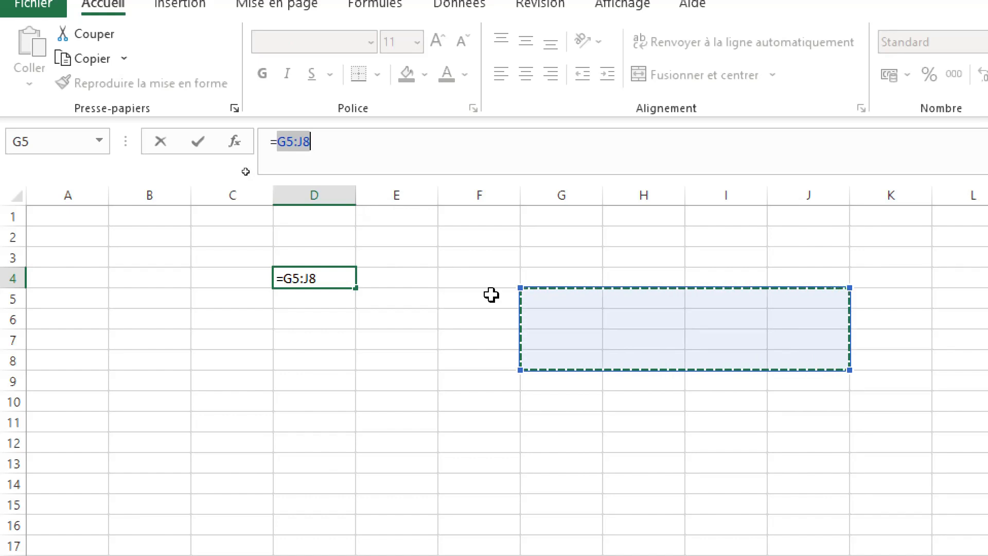
{"action": "key", "text": "Escape"}
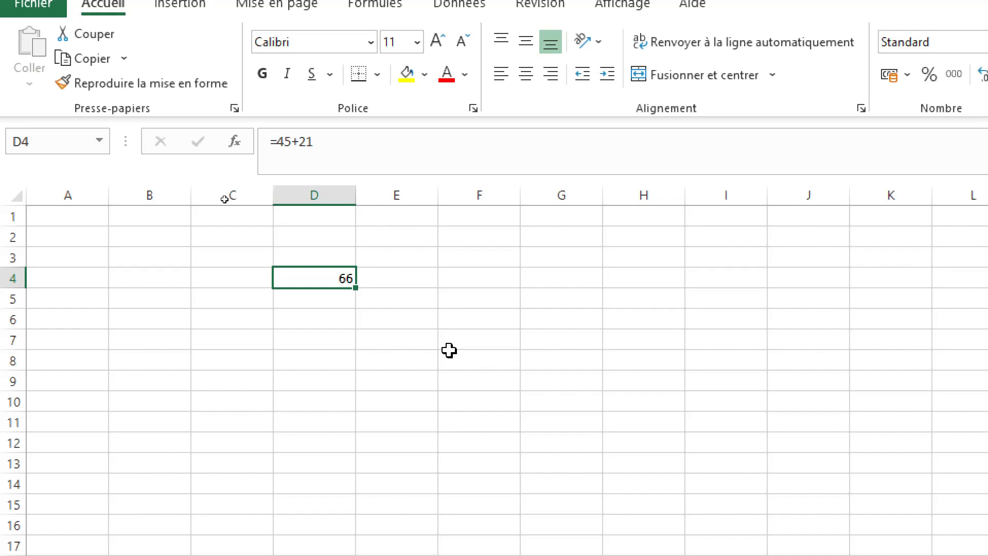
Step: Clear the formula from cell D4 and move to cell F4
{"action": "left_click", "coordinate": [324, 143]}
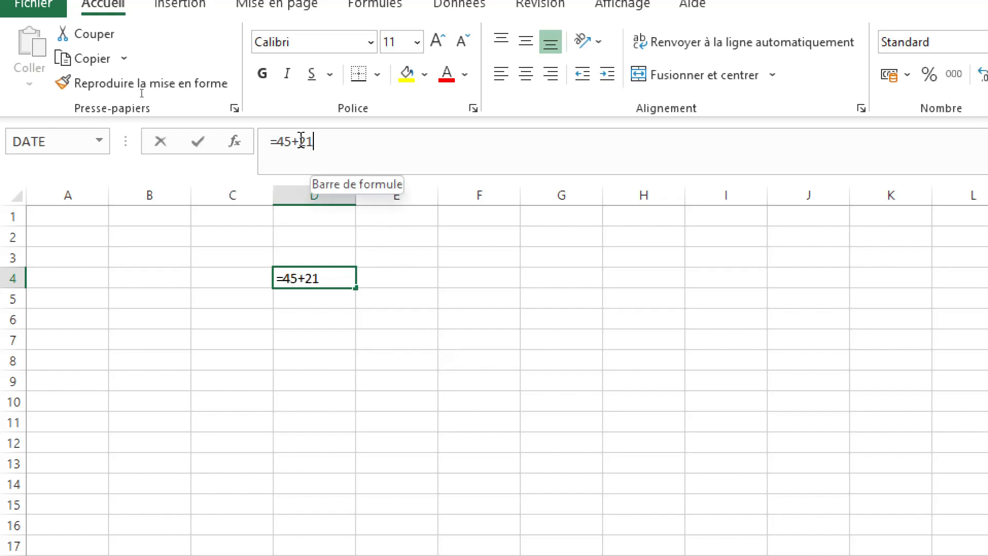
{"action": "left_click_drag", "start_coordinate": [314, 142], "coordinate": [255, 139]}
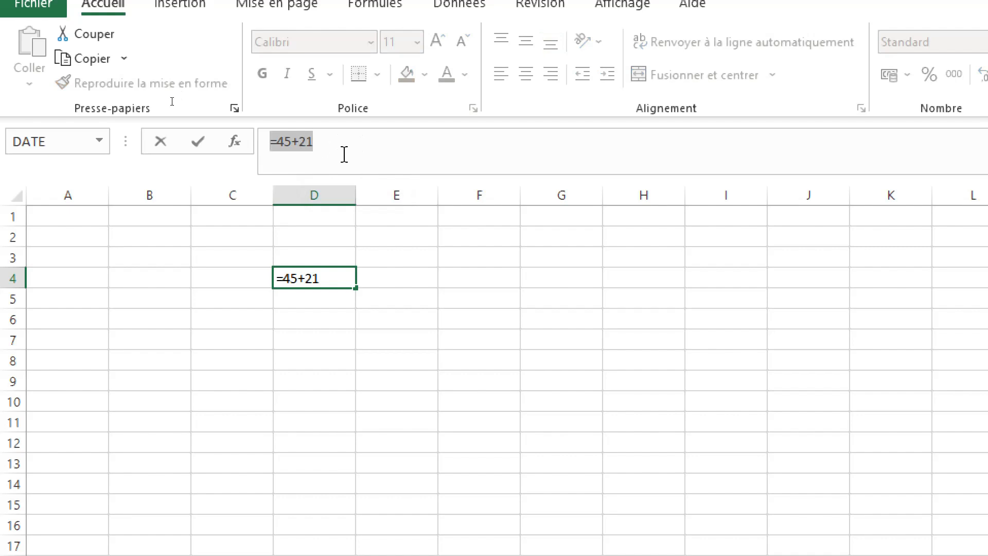
{"action": "left_click", "coordinate": [344, 154]}
{"action": "key", "text": "BackSpace"}
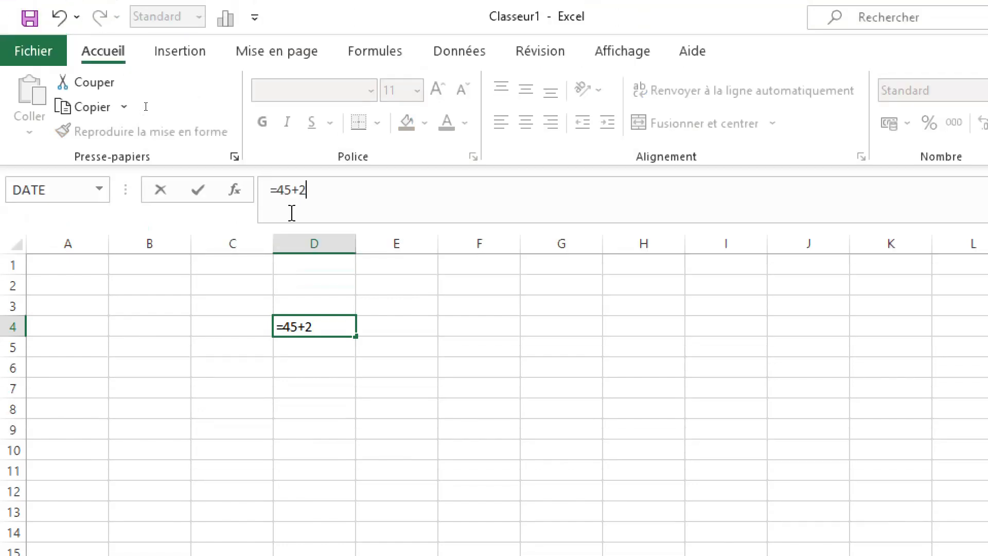
{"action": "key", "text": "BackSpace"}
{"action": "key", "text": "BackSpace"}
{"action": "key", "text": "BackSpace"}
{"action": "key", "text": "BackSpace"}
{"action": "key", "text": "BackSpace"}
{"action": "key", "text": "Escape"}
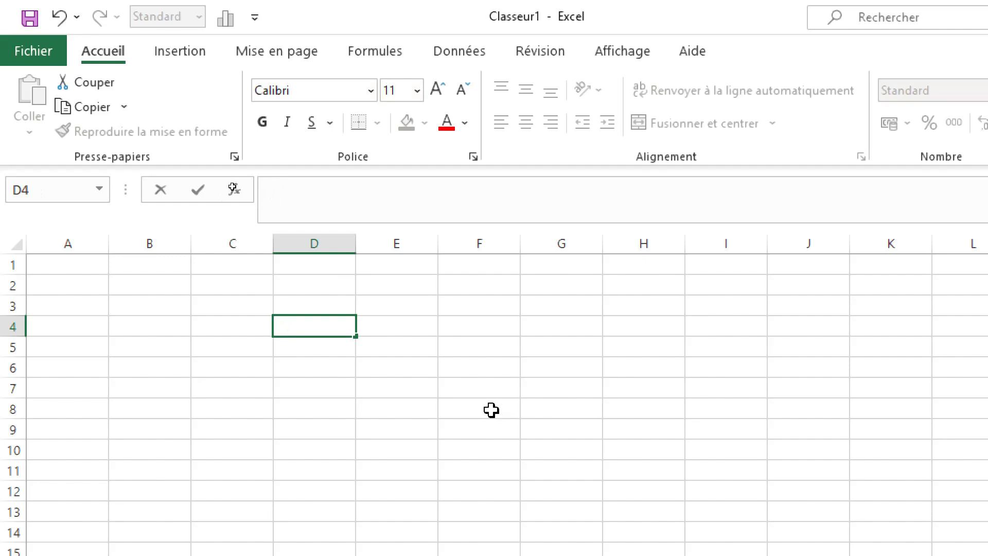
{"action": "left_click", "coordinate": [470, 330]}
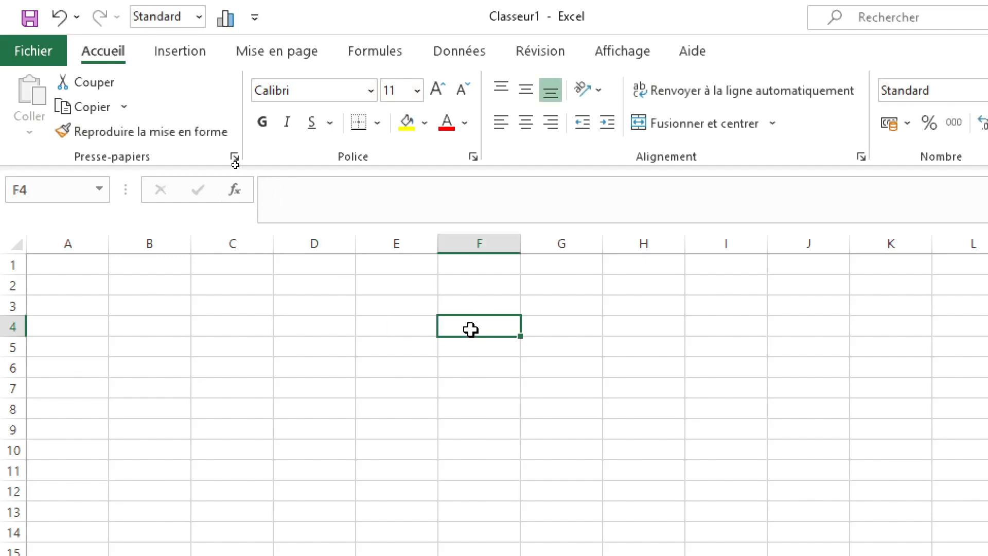
Step: Enter the formula =AUJOURDHUI() in cell F4 using the suggested function
{"action": "left_click", "coordinate": [271, 192]}
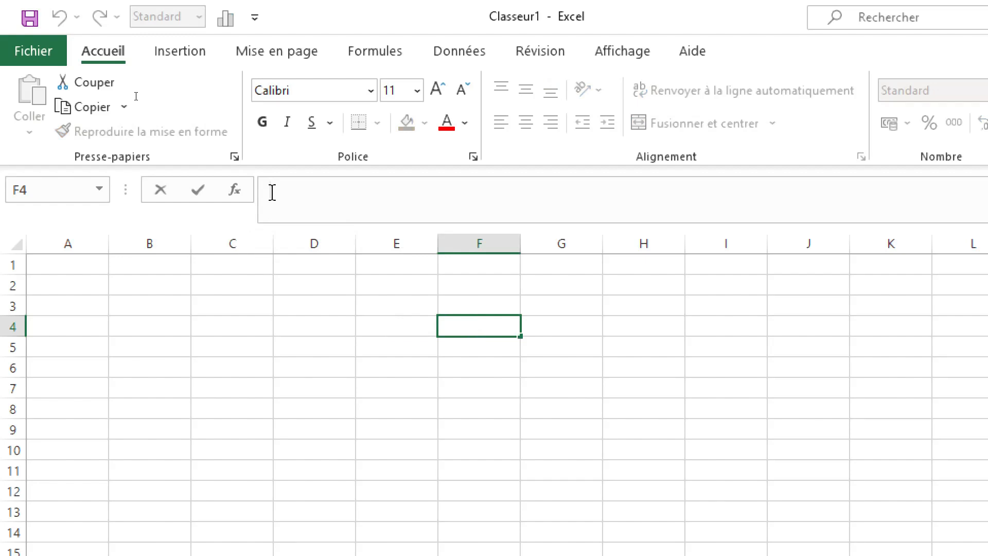
{"action": "type", "text": "="}
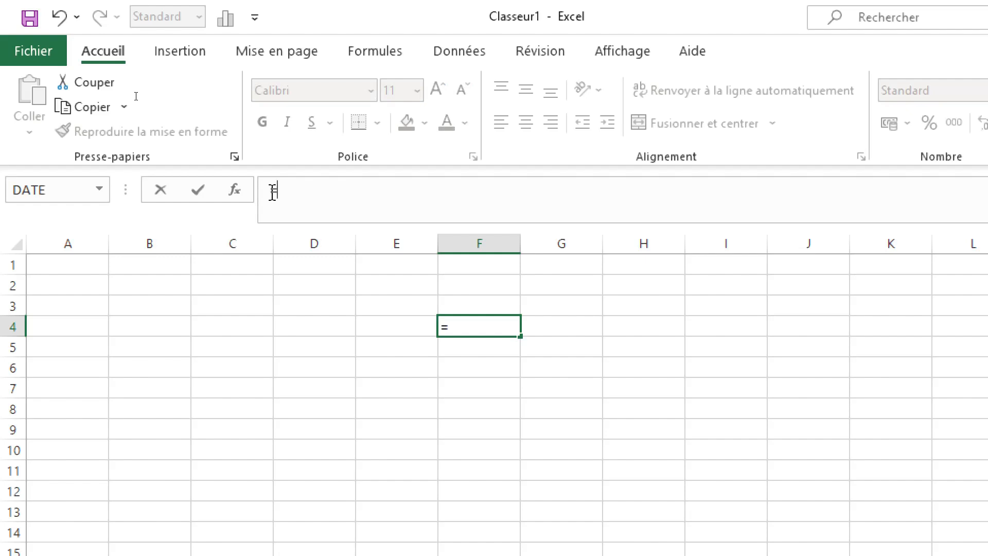
{"action": "type", "text": "aau"}
{"action": "key", "text": "BackSpace"}
{"action": "key", "text": "BackSpace"}
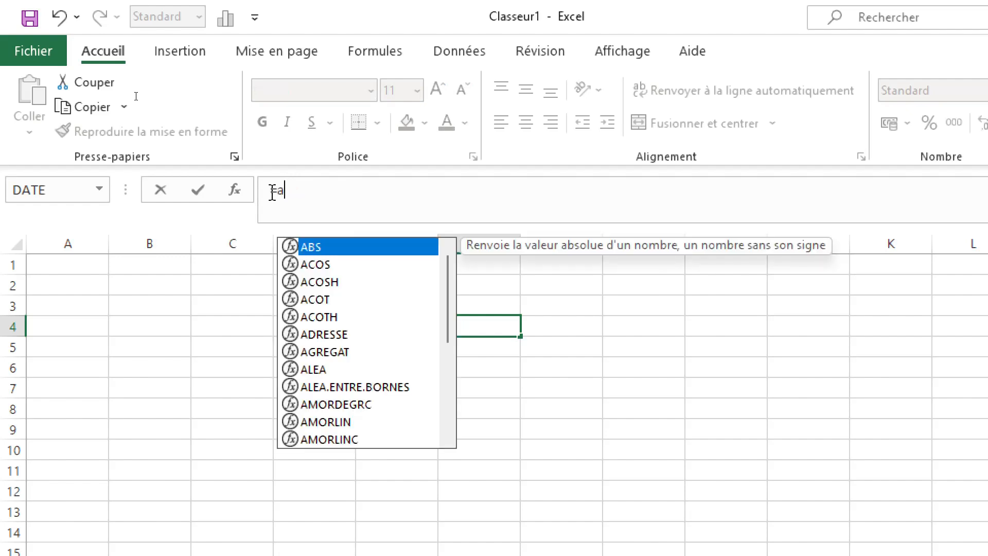
{"action": "type", "text": "u"}
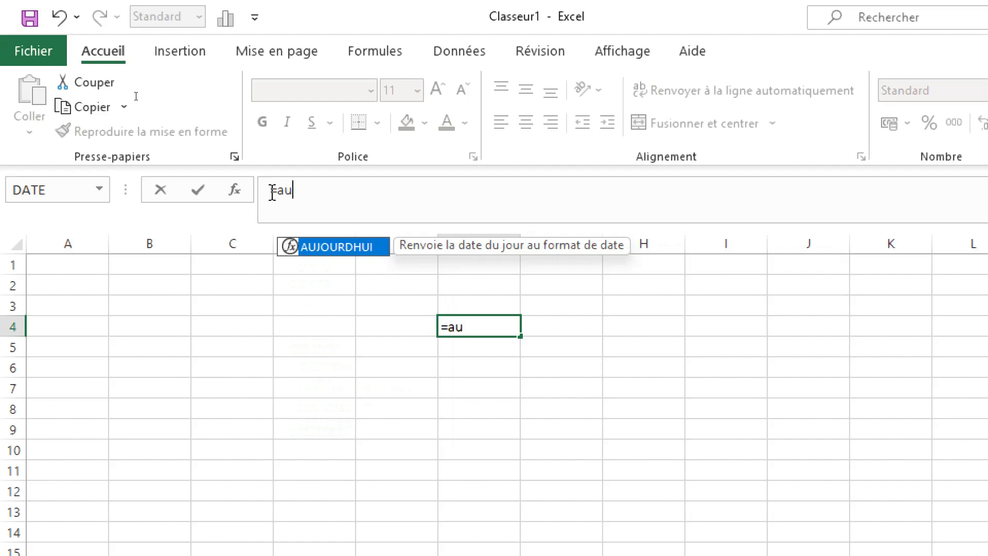
{"action": "double_click", "coordinate": [347, 254]}
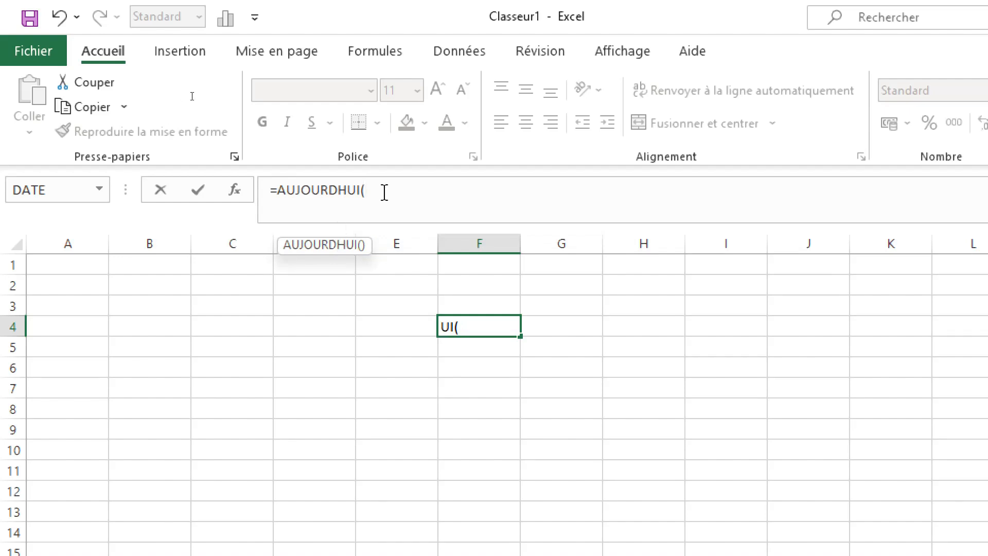
{"action": "type", "text": ")"}
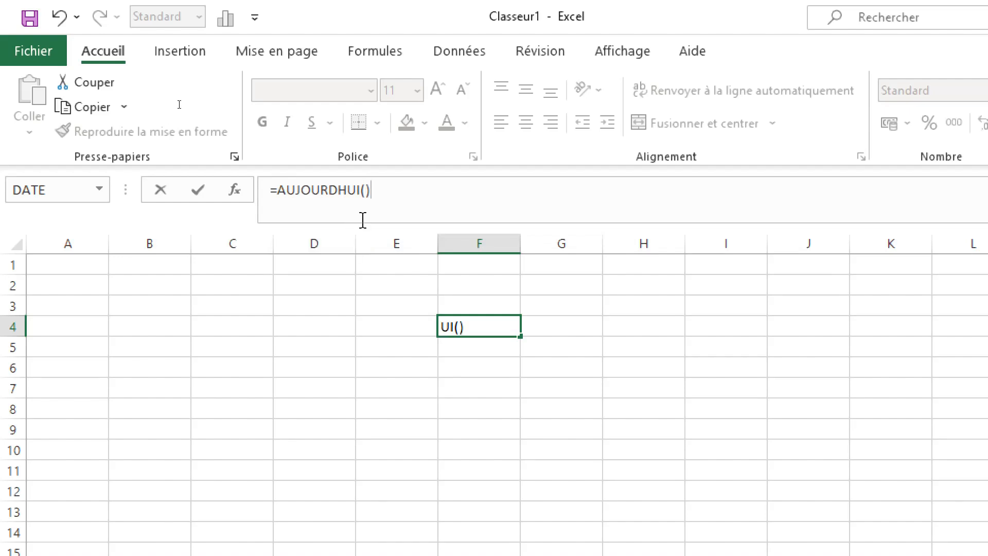
{"action": "left_click", "coordinate": [198, 193]}
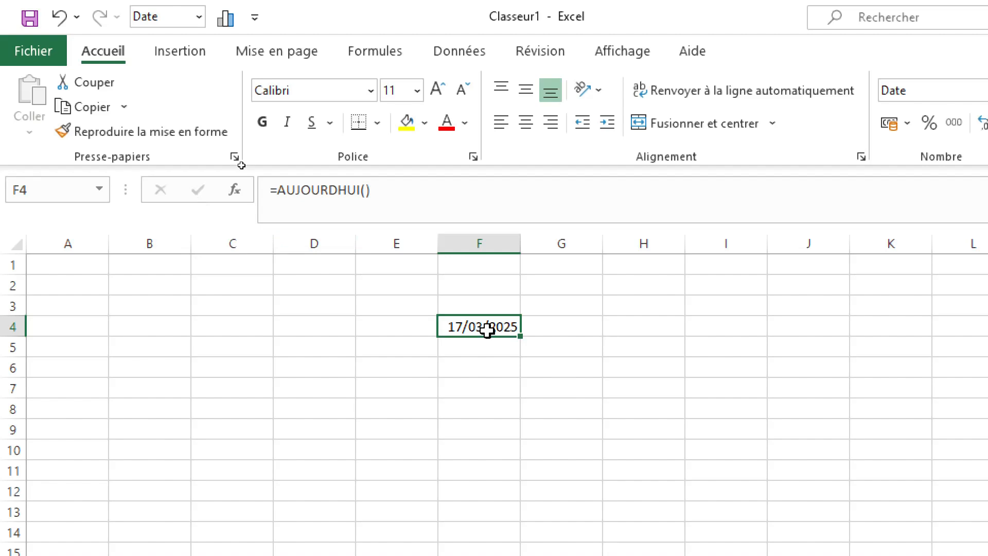
{"action": "left_click", "coordinate": [577, 328]}
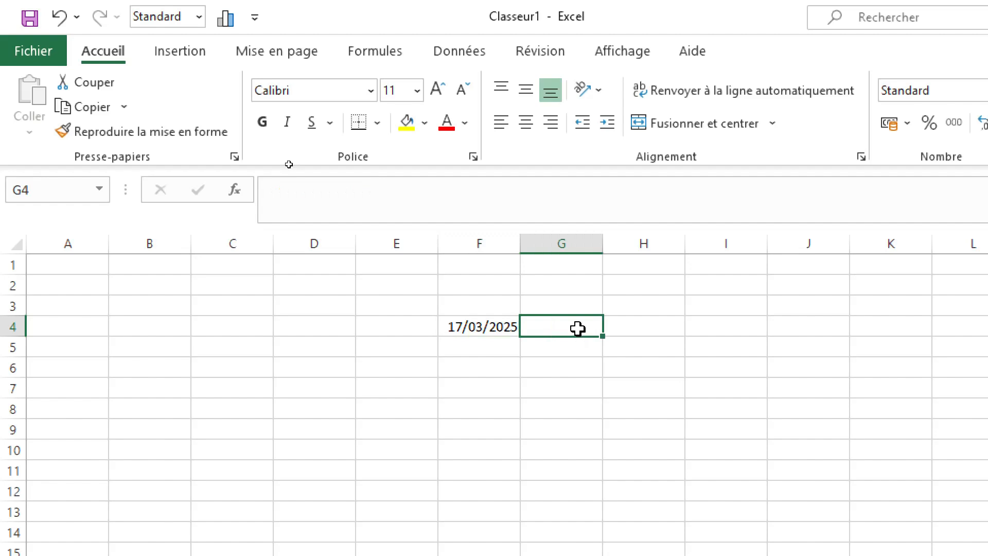
{"action": "left_click", "coordinate": [655, 326]}
{"action": "left_click", "coordinate": [337, 181]}
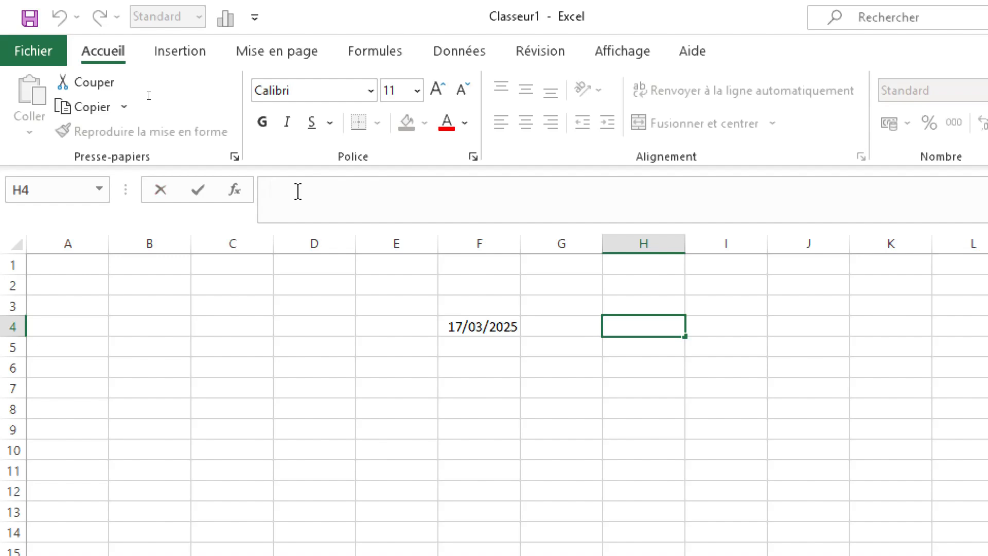
{"action": "type", "text": "="}
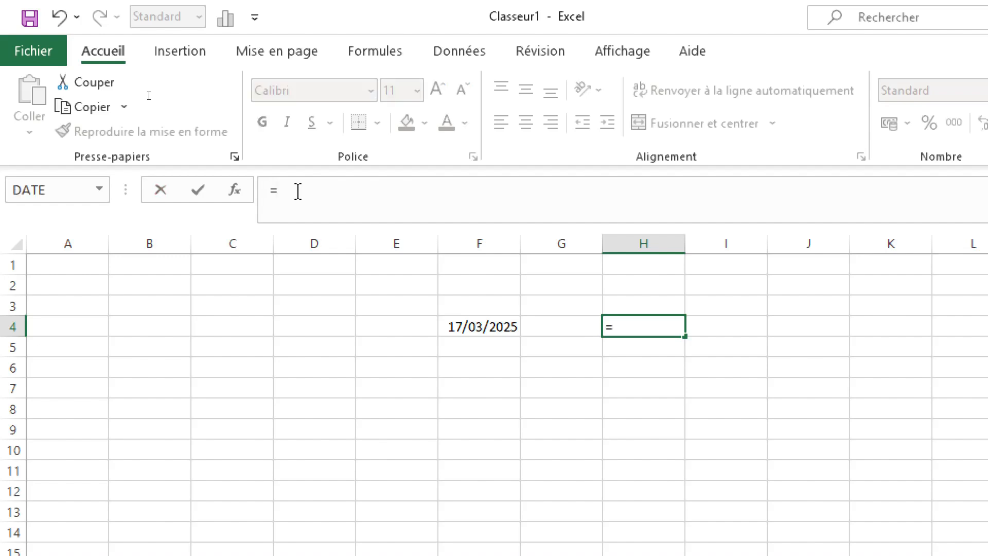
{"action": "type", "text": "mai"}
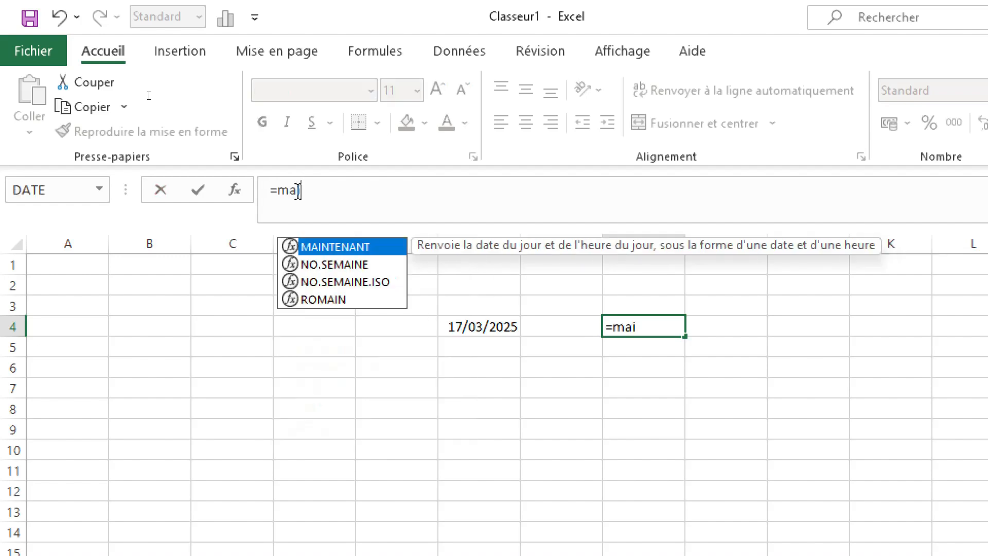
{"action": "double_click", "coordinate": [330, 247]}
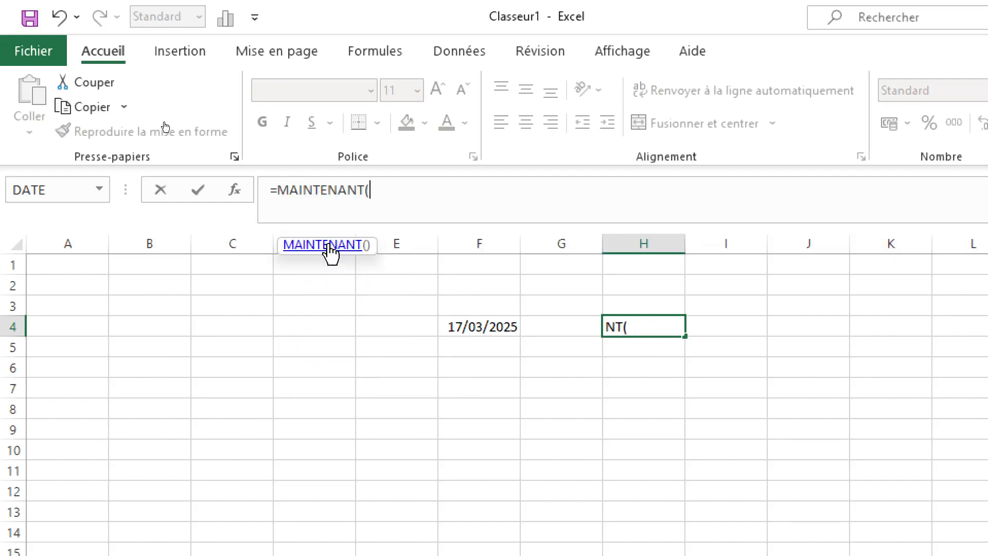
{"action": "type", "text": ")"}
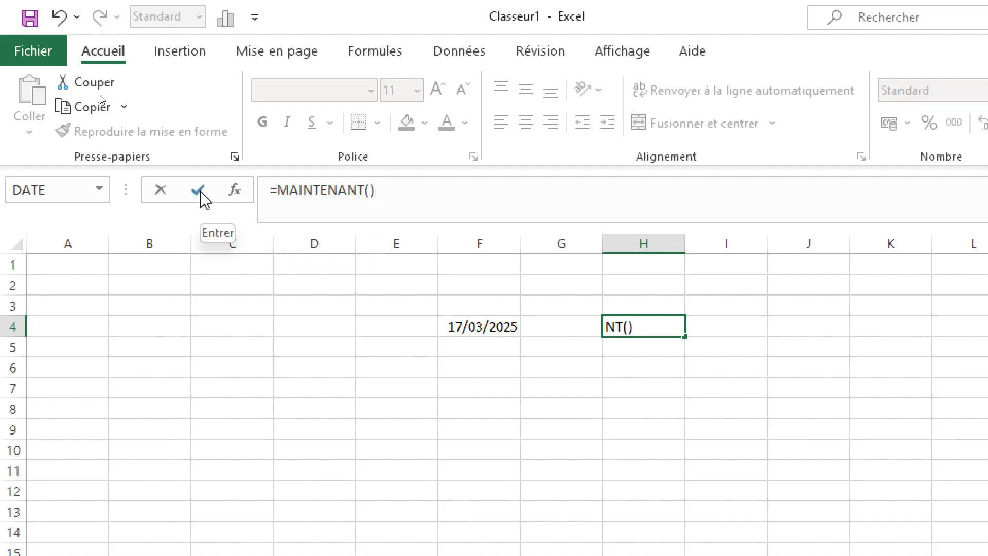
{"action": "left_click", "coordinate": [164, 194]}
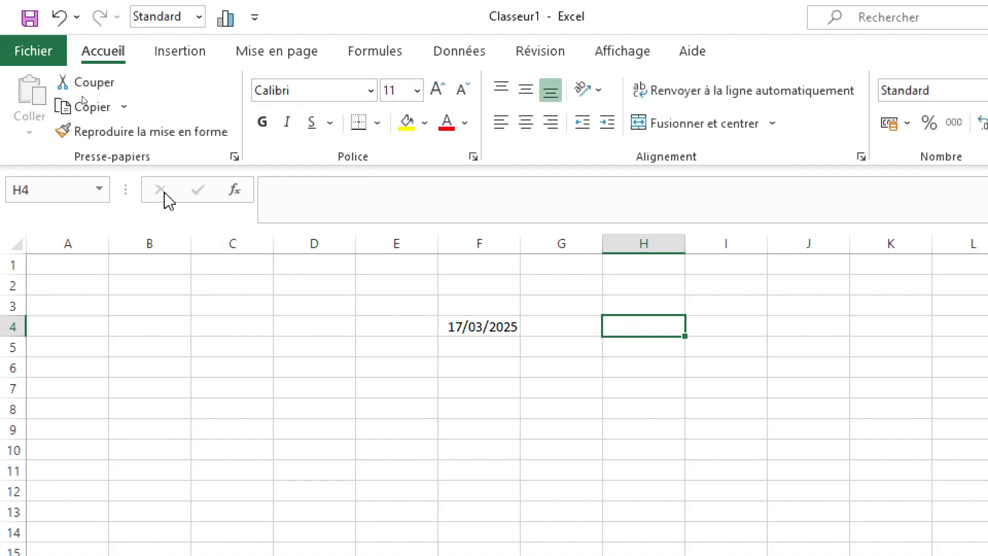
Step: Enter the formula =MAINTENANT() in cell H4 using the suggested function
{"action": "left_click", "coordinate": [282, 190]}
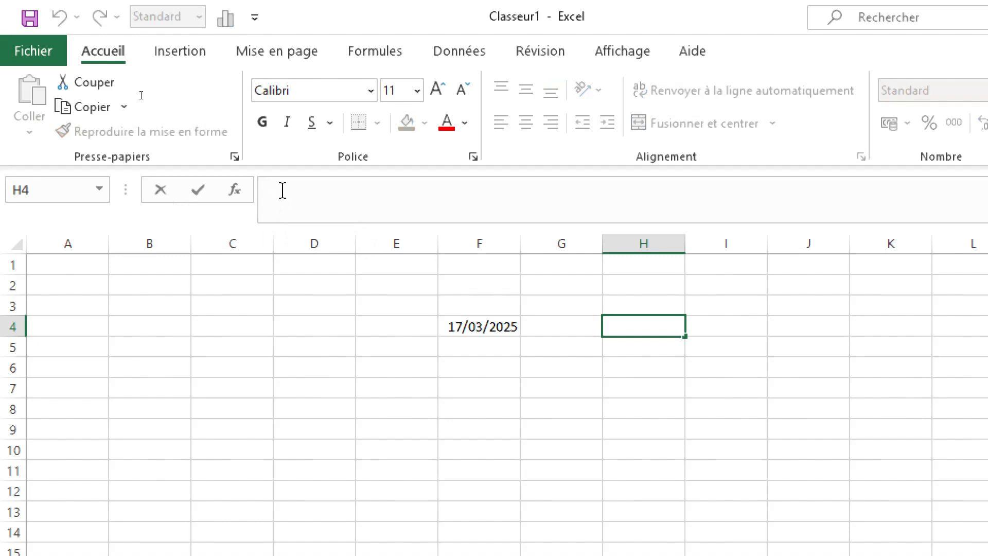
{"action": "type", "text": "=m"}
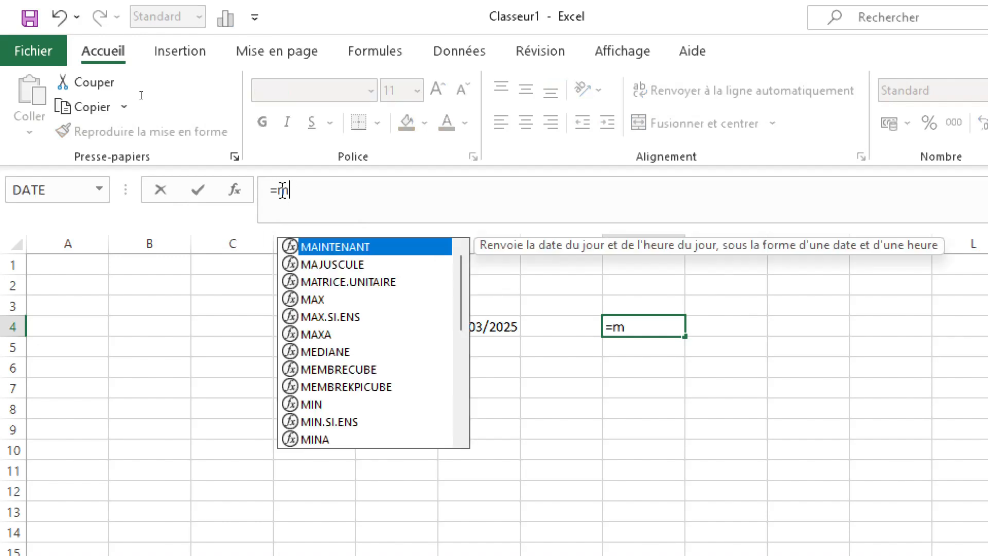
{"action": "key", "text": "Tab"}
{"action": "type", "text": ")"}
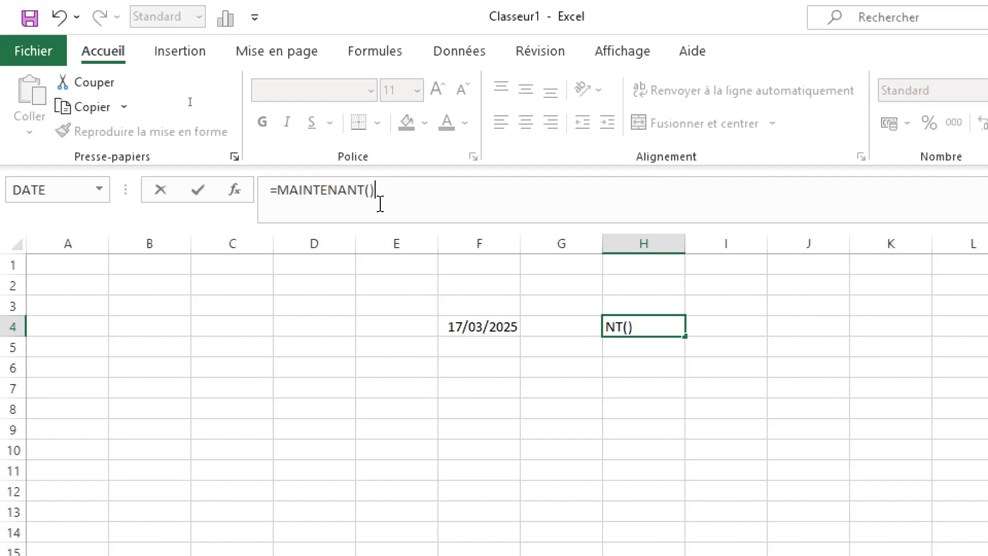
{"action": "key", "text": "Return"}
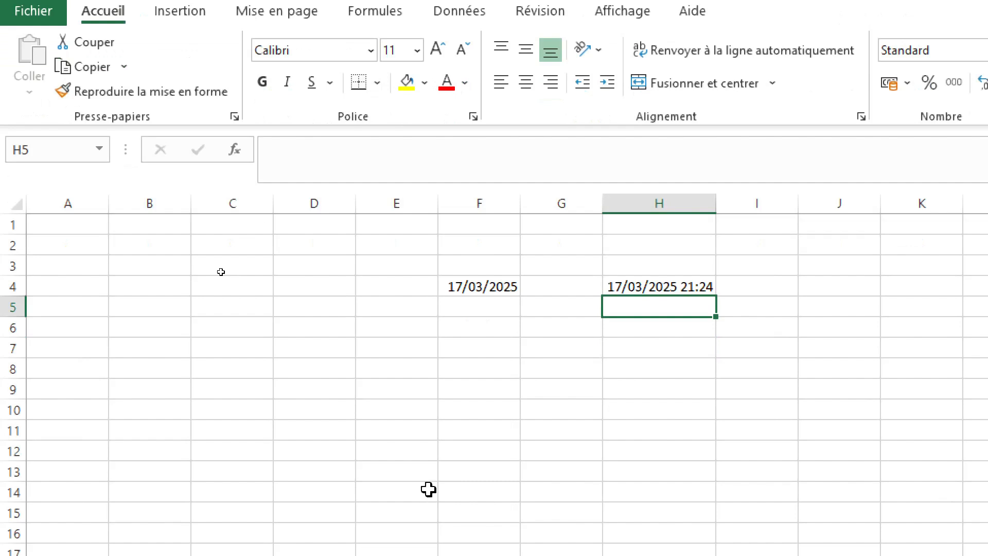
Step: Select cell A1, the whole of row 1 and the whole of column A in turn, and return to cell A1
{"action": "left_click", "coordinate": [59, 222]}
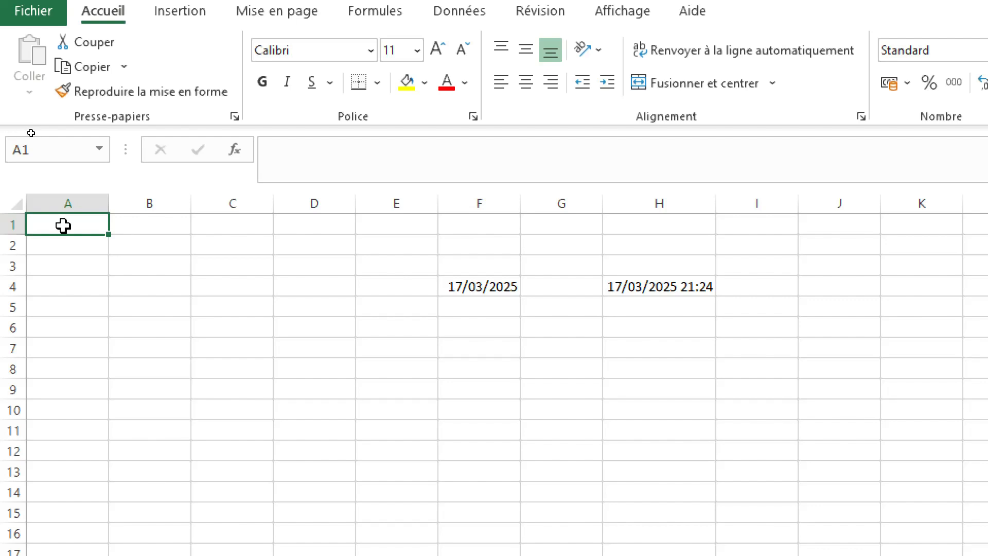
{"action": "left_click", "coordinate": [7, 224]}
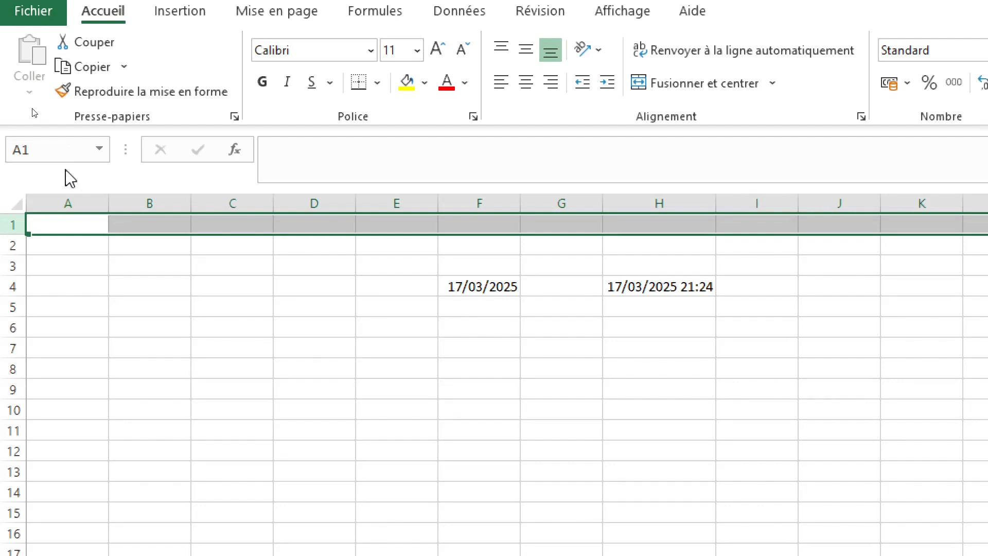
{"action": "left_click", "coordinate": [63, 208]}
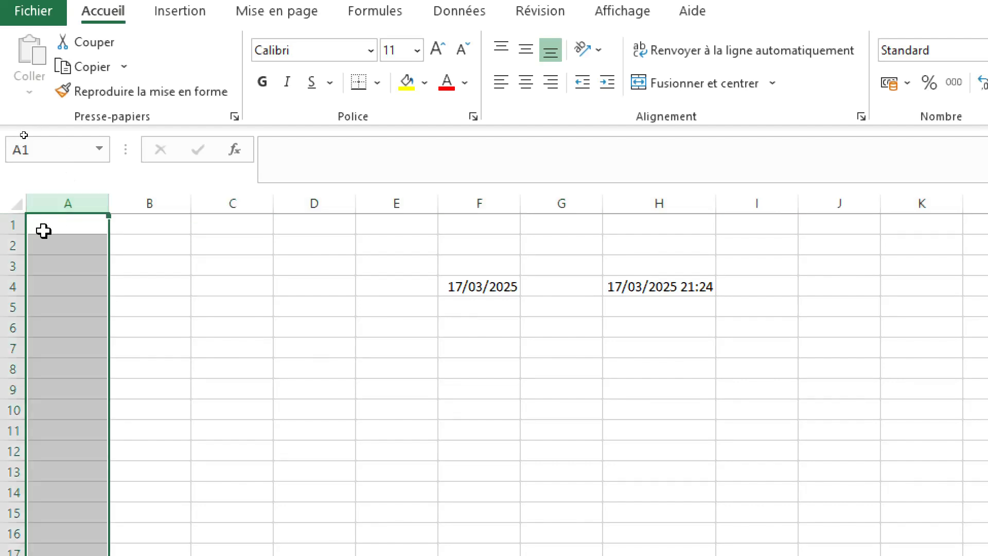
{"action": "left_click", "coordinate": [61, 223]}
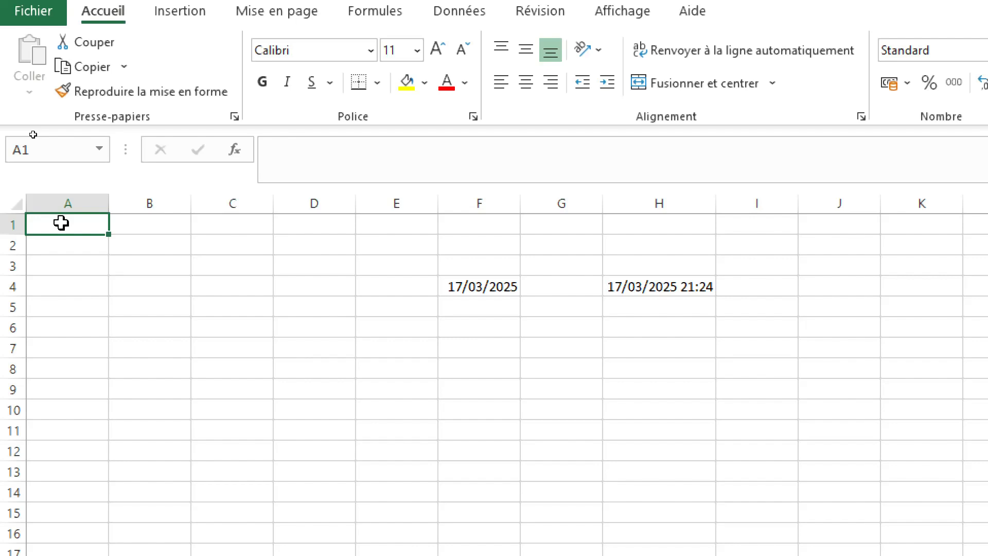
Step: Examine the sheet's extent from cell A1 down to the last row and across to the last column, returning to A1 each time
{"action": "scroll", "coordinate": [131, 401], "scroll_direction": "down", "scroll_amount": 7}
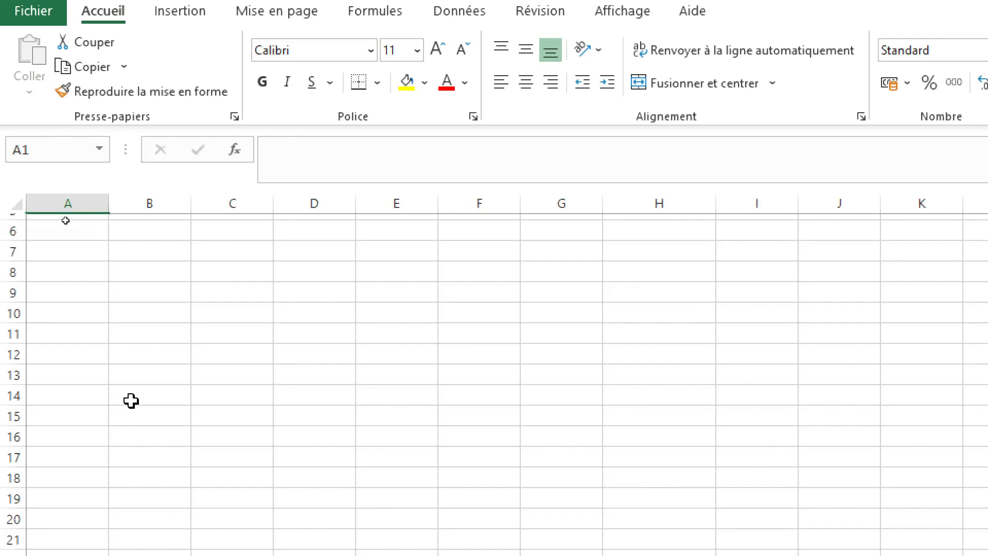
{"action": "scroll", "coordinate": [131, 401], "scroll_direction": "down", "scroll_amount": 20}
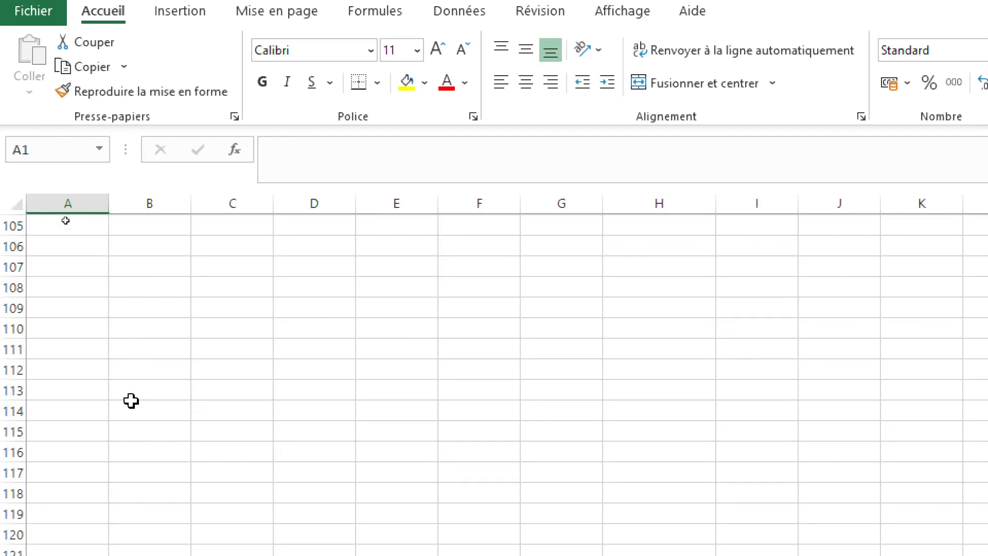
{"action": "scroll", "coordinate": [132, 401], "scroll_direction": "down", "scroll_amount": 20}
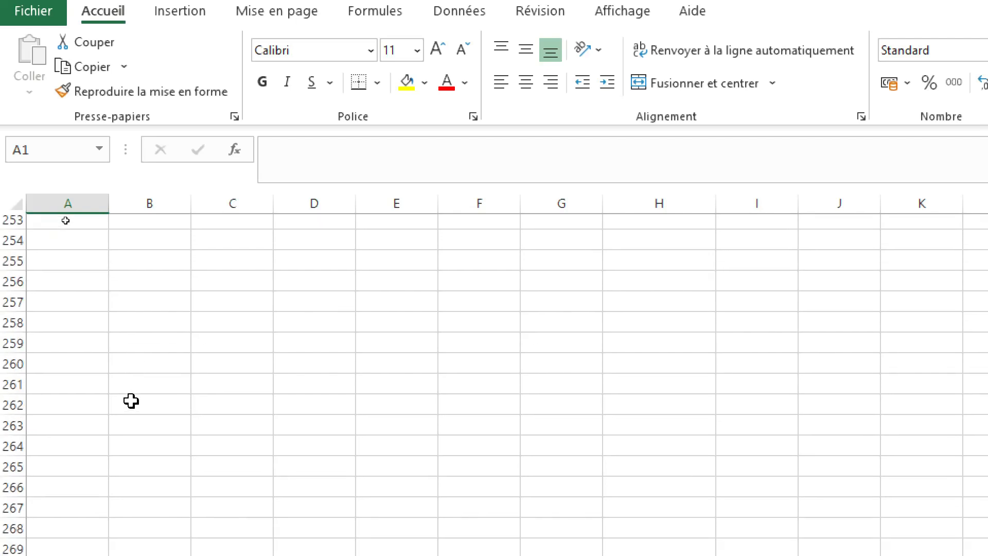
{"action": "scroll", "coordinate": [132, 401], "scroll_direction": "down", "scroll_amount": 20}
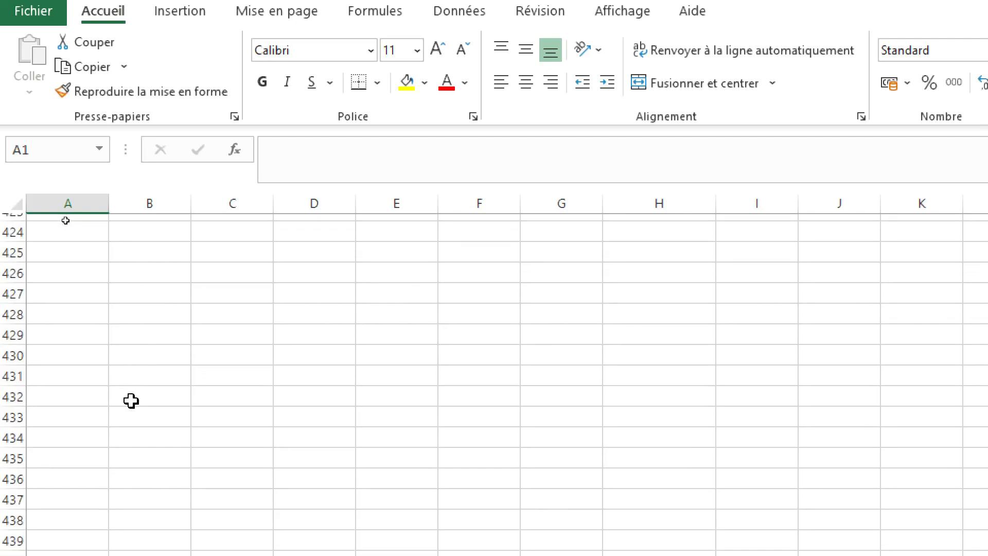
{"action": "scroll", "coordinate": [131, 400], "scroll_direction": "up", "scroll_amount": 20}
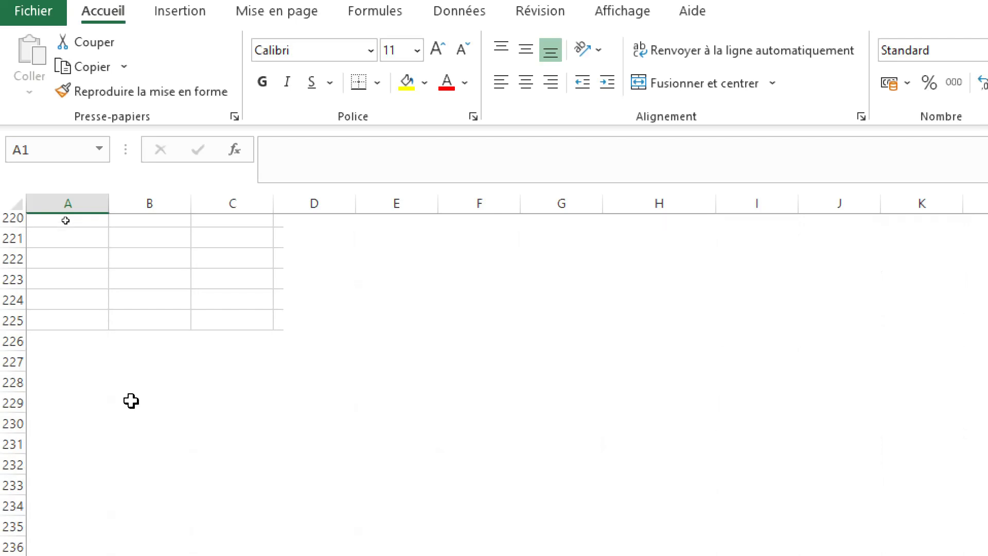
{"action": "scroll", "coordinate": [131, 401], "scroll_direction": "up", "scroll_amount": 20}
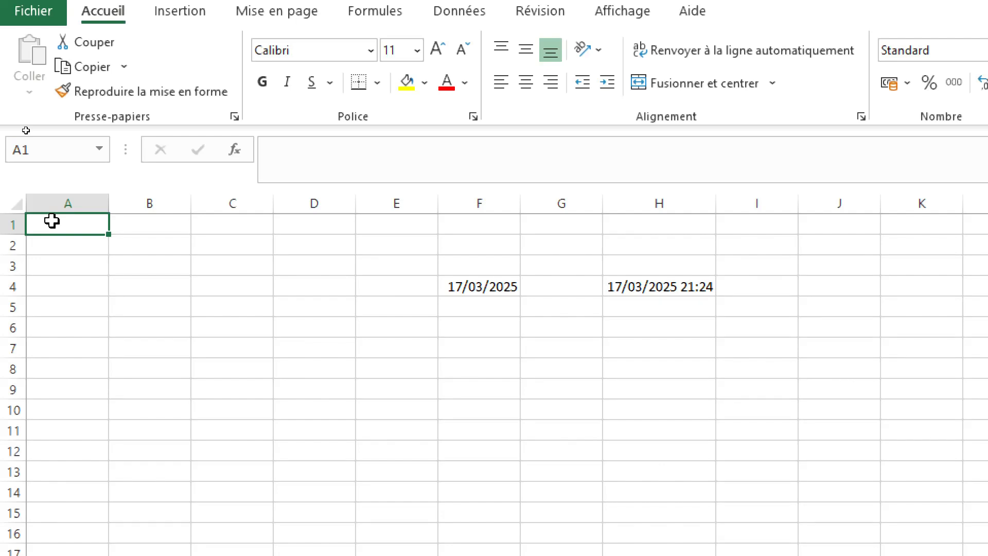
{"action": "key", "text": "ctrl+Down"}
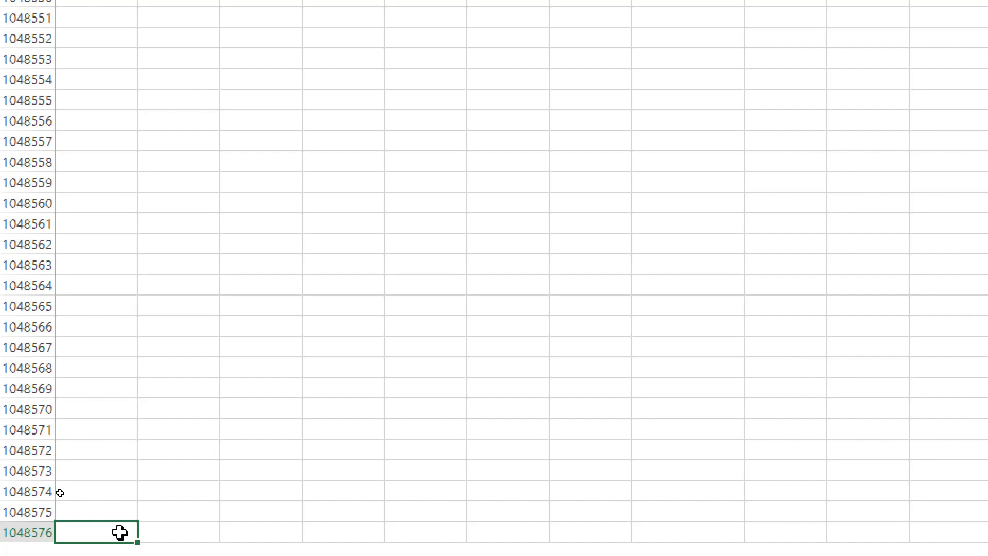
{"action": "scroll", "coordinate": [60, 492], "scroll_direction": "up", "scroll_amount": 2}
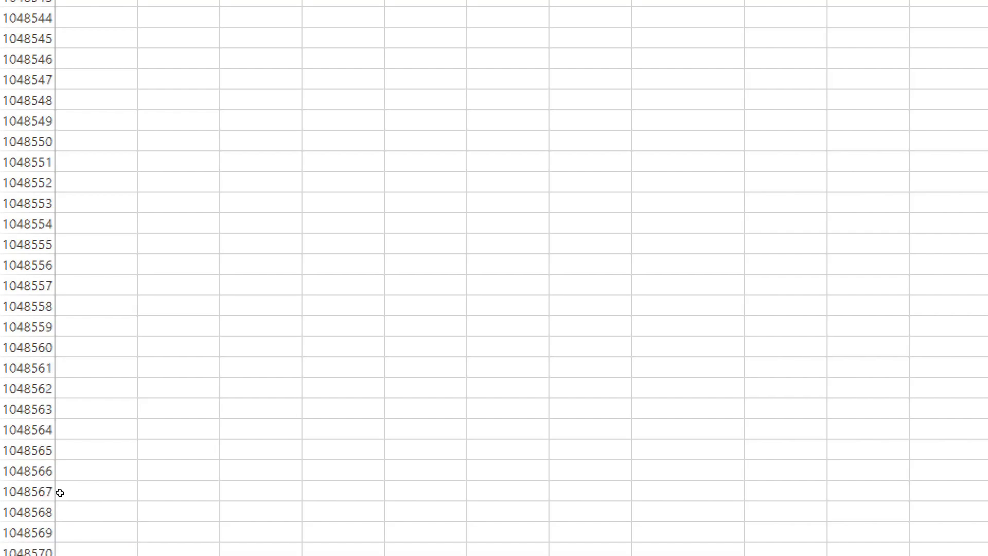
{"action": "key", "text": "ctrl+Home"}
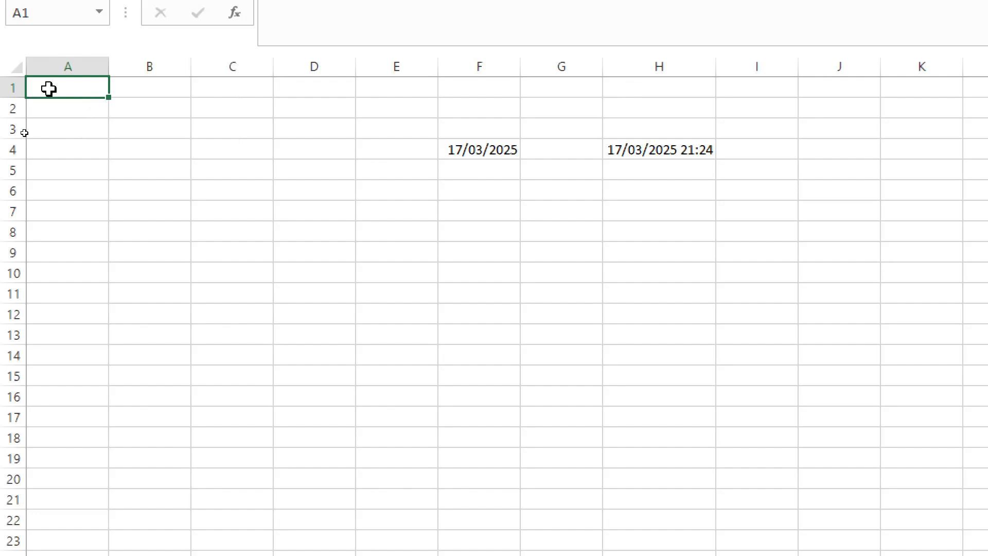
{"action": "key", "text": "ctrl+Right"}
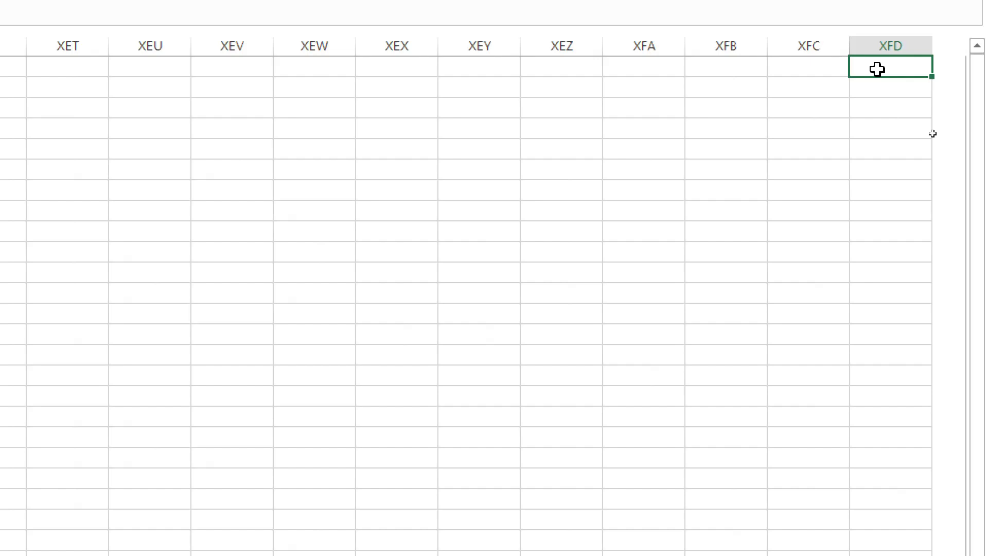
{"action": "key", "text": "ctrl+Home"}
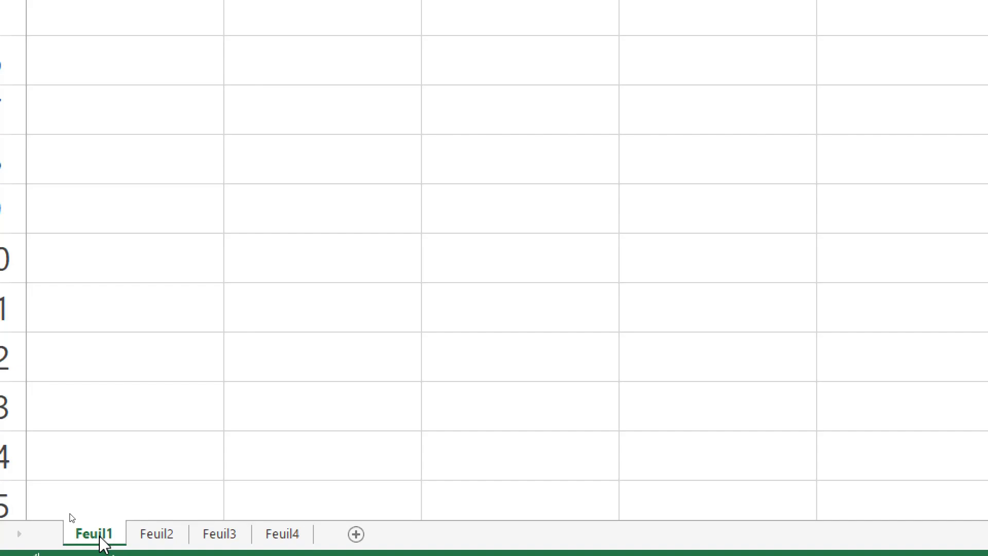
Step: Rename the sheet Feuil1 as Opération-de-base
{"action": "double_click", "coordinate": [102, 539]}
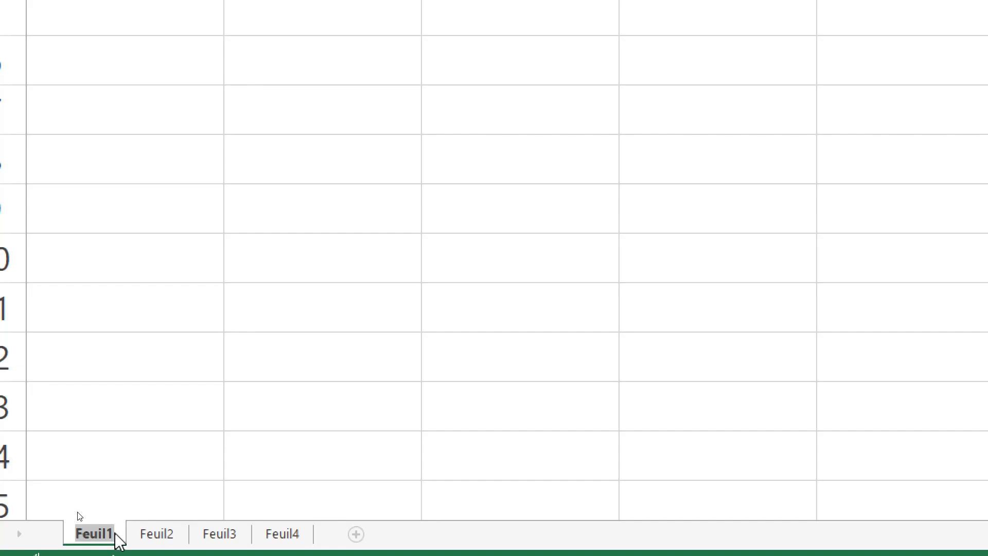
{"action": "key", "text": "BackSpace"}
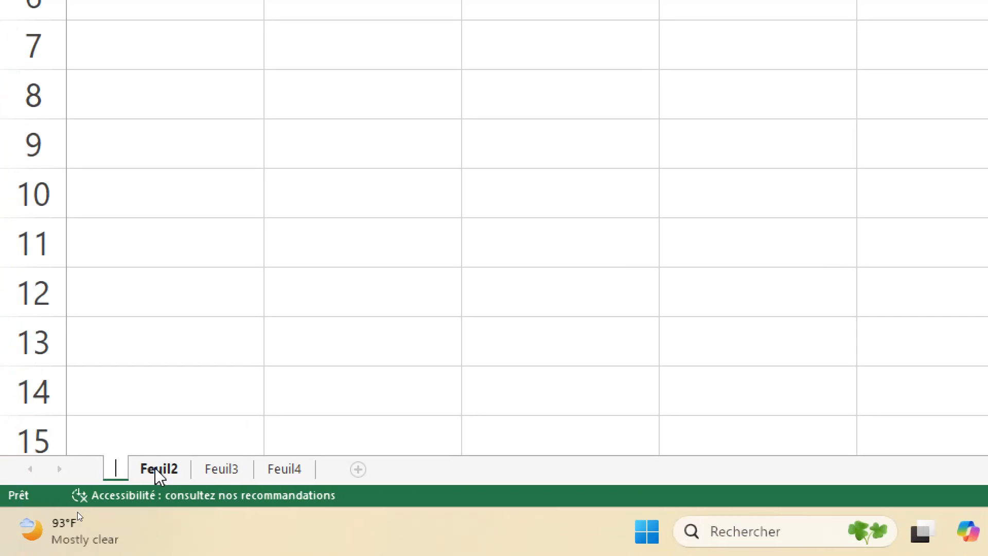
{"action": "type", "text": "O"}
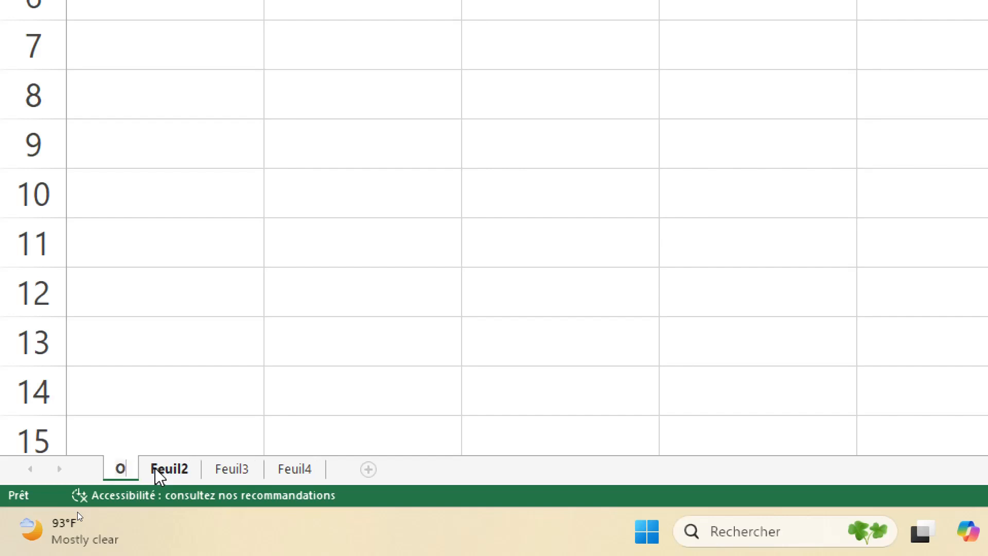
{"action": "type", "text": "péra"}
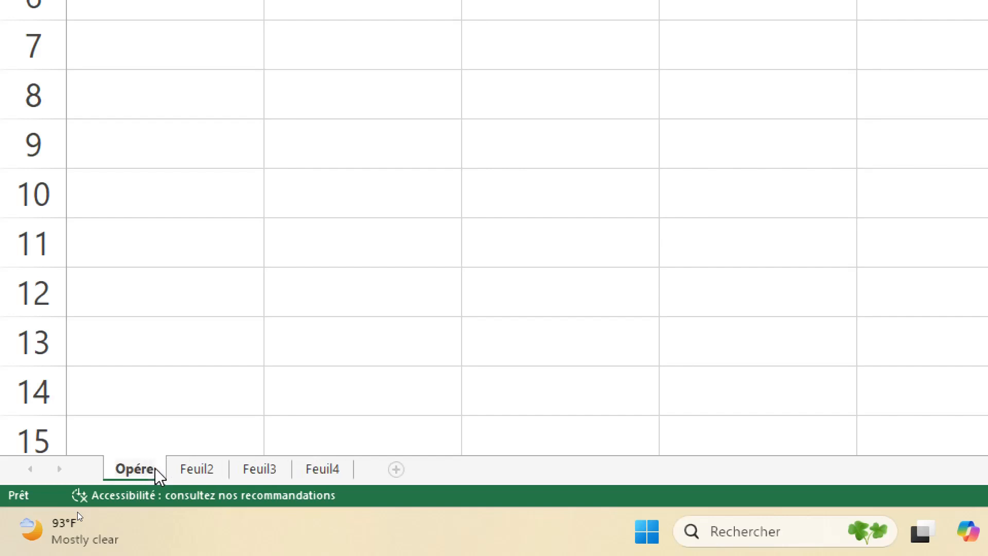
{"action": "key", "text": "BackSpace"}
{"action": "type", "text": "at"}
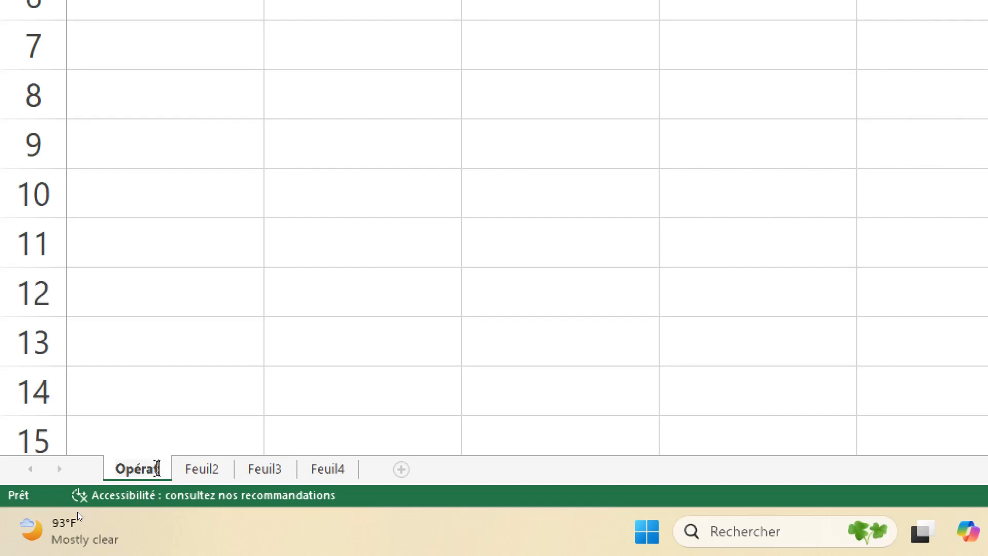
{"action": "type", "text": "ion d"}
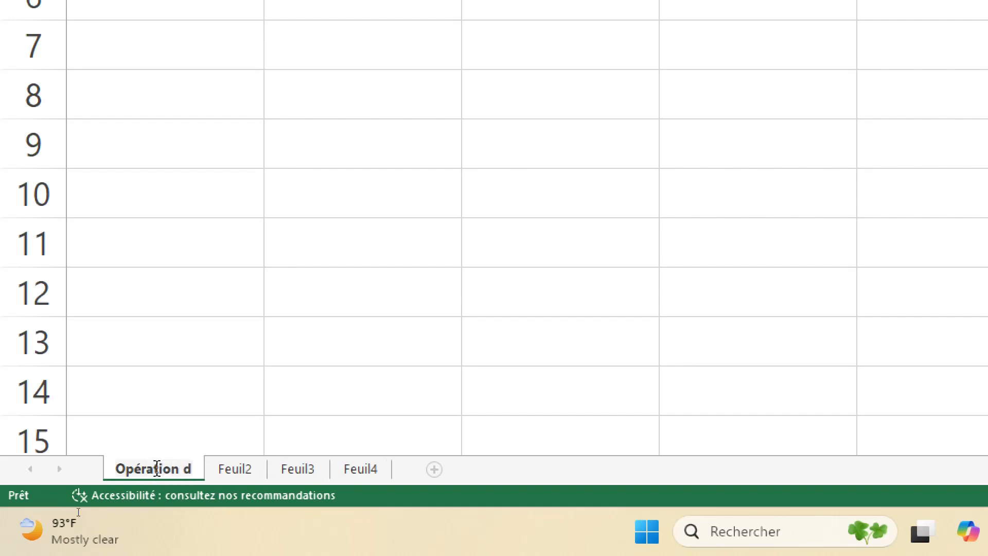
{"action": "key", "text": "BackSpace"}
{"action": "key", "text": "BackSpace"}
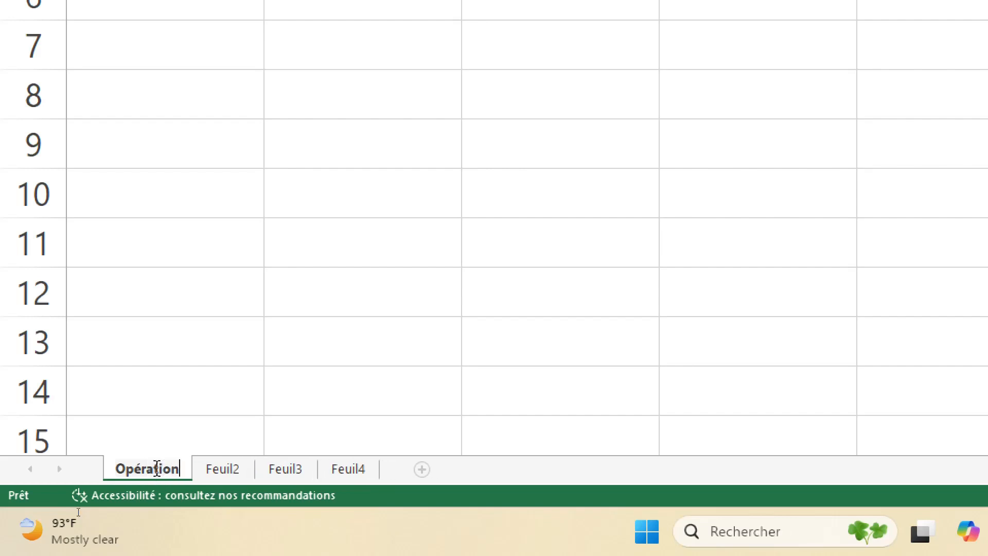
{"action": "type", "text": "-de"}
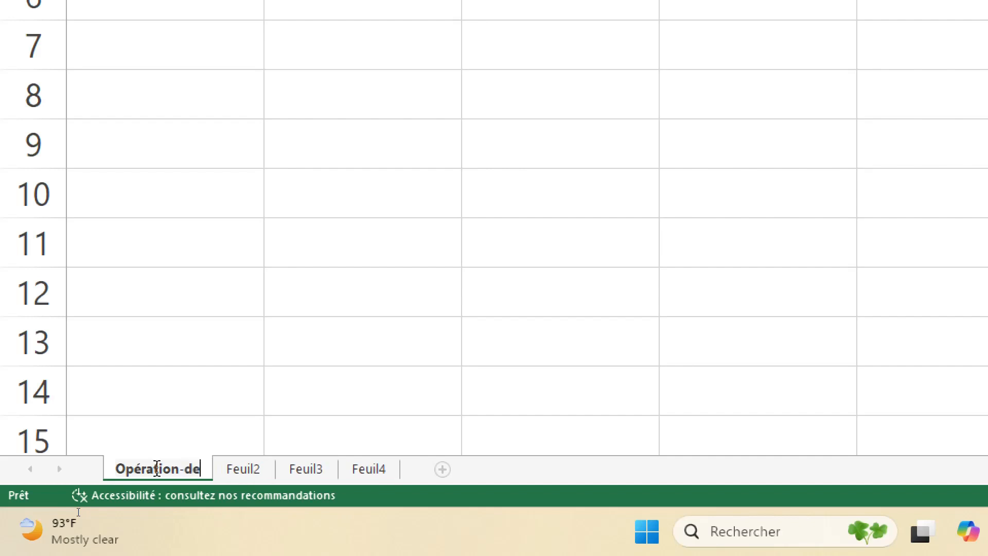
{"action": "type", "text": "-"}
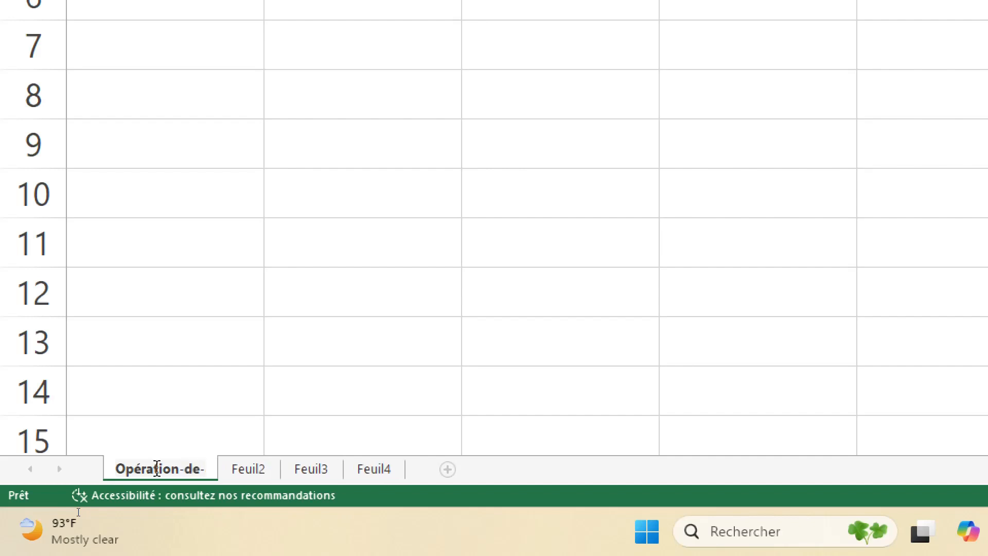
{"action": "type", "text": "base"}
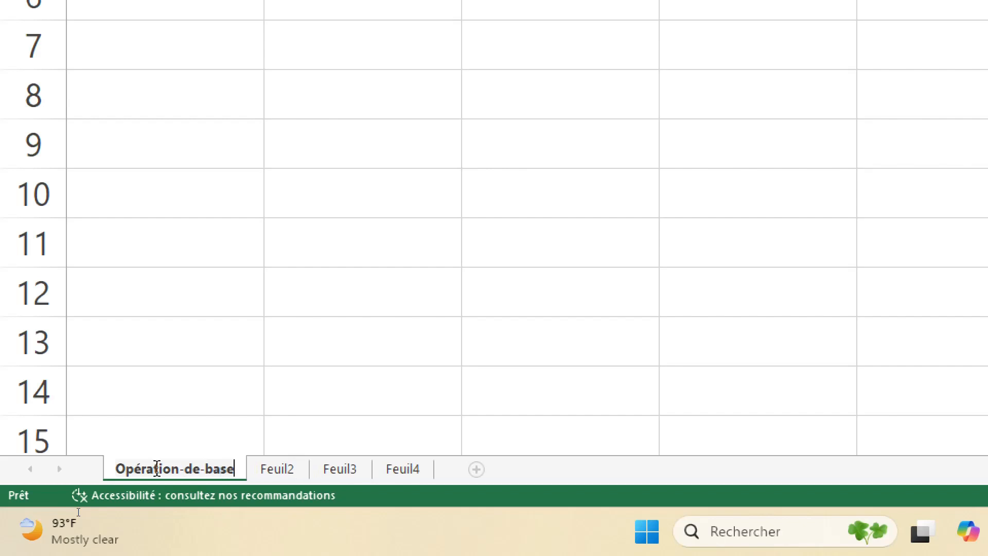
{"action": "key", "text": "Return"}
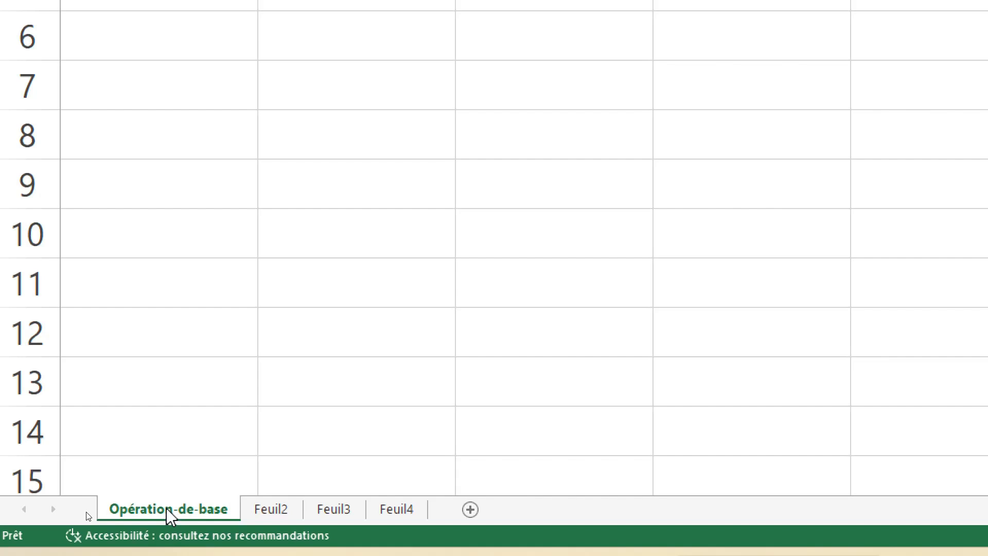
Step: Give the Opération-de-base sheet tab a dark green theme colour and switch to the sheet Feuil2
{"action": "right_click", "coordinate": [170, 515]}
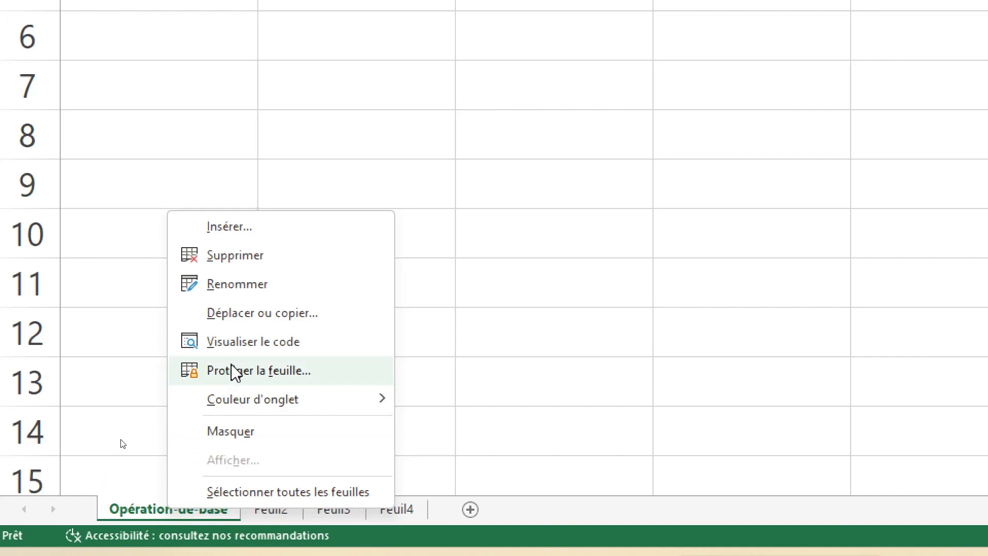
{"action": "mouse_move", "coordinate": [261, 404]}
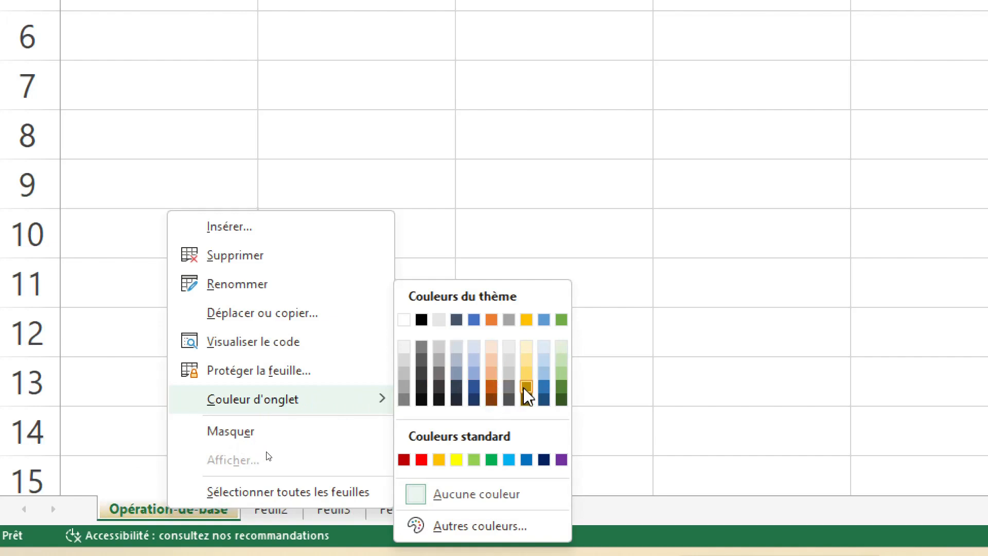
{"action": "left_click", "coordinate": [560, 396]}
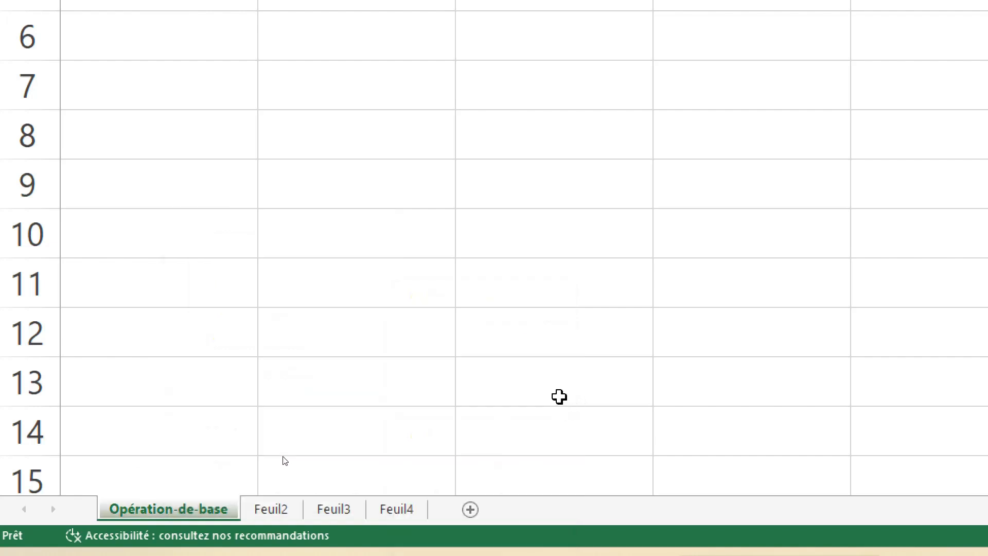
{"action": "left_click", "coordinate": [162, 459]}
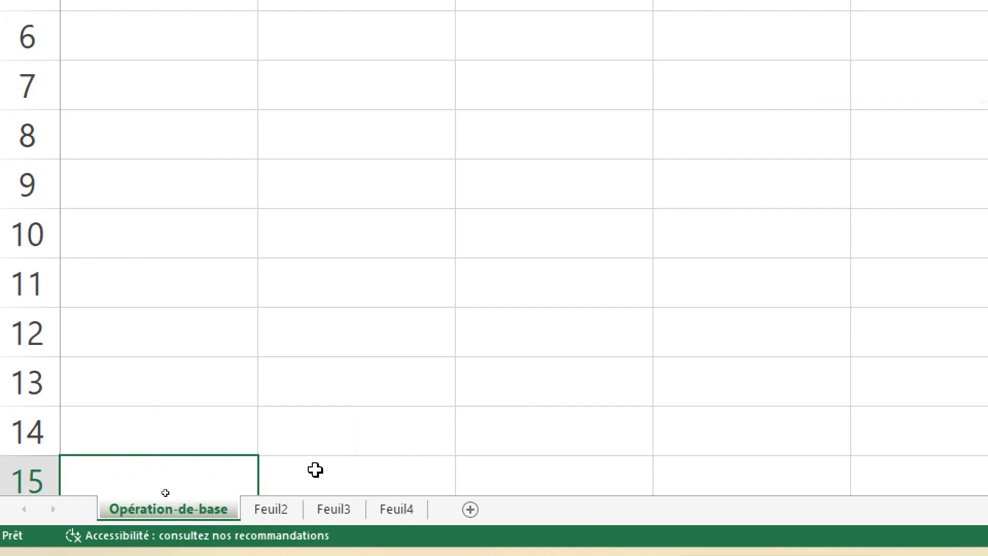
{"action": "left_click", "coordinate": [346, 467]}
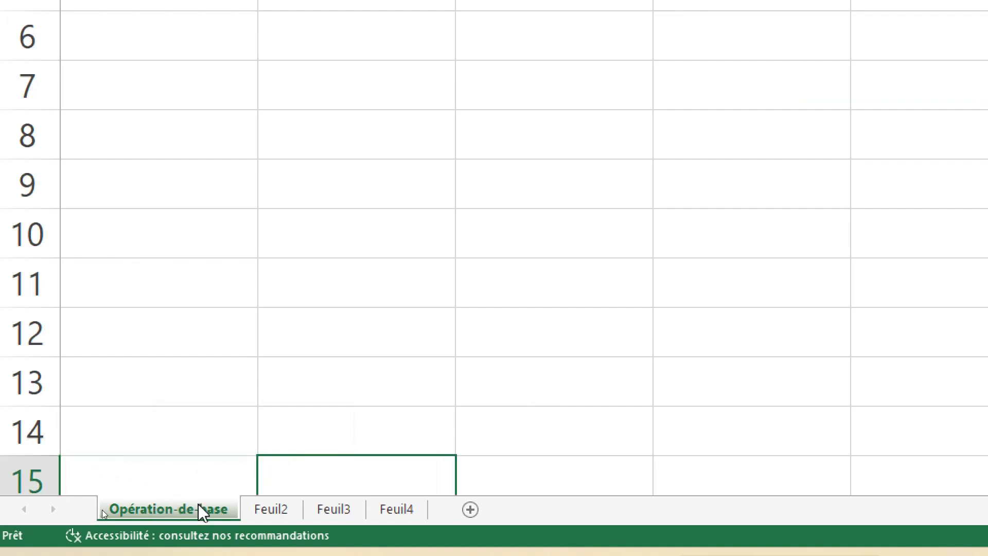
{"action": "left_click", "coordinate": [262, 512]}
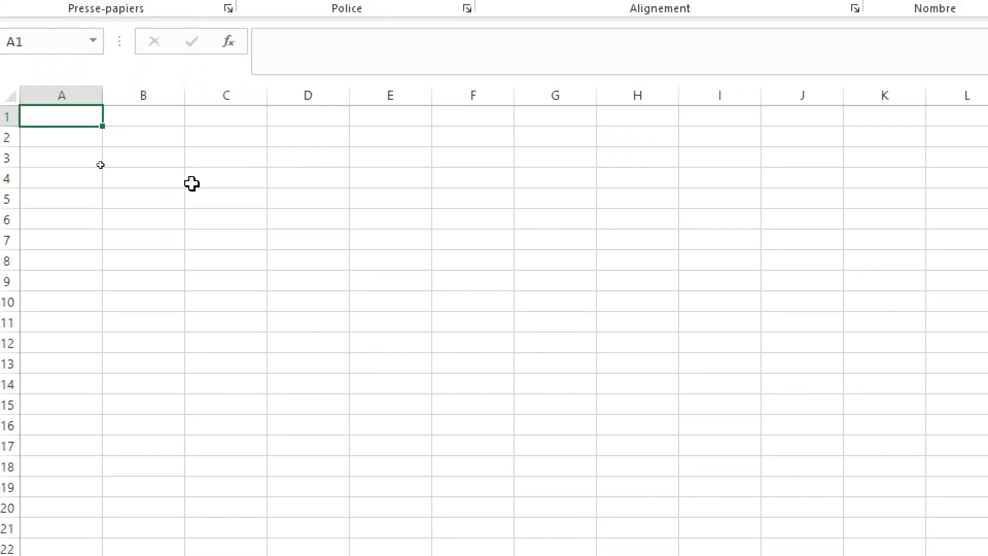
Step: Enter the heading "Premier nombre" in cell C5
{"action": "left_click", "coordinate": [216, 198]}
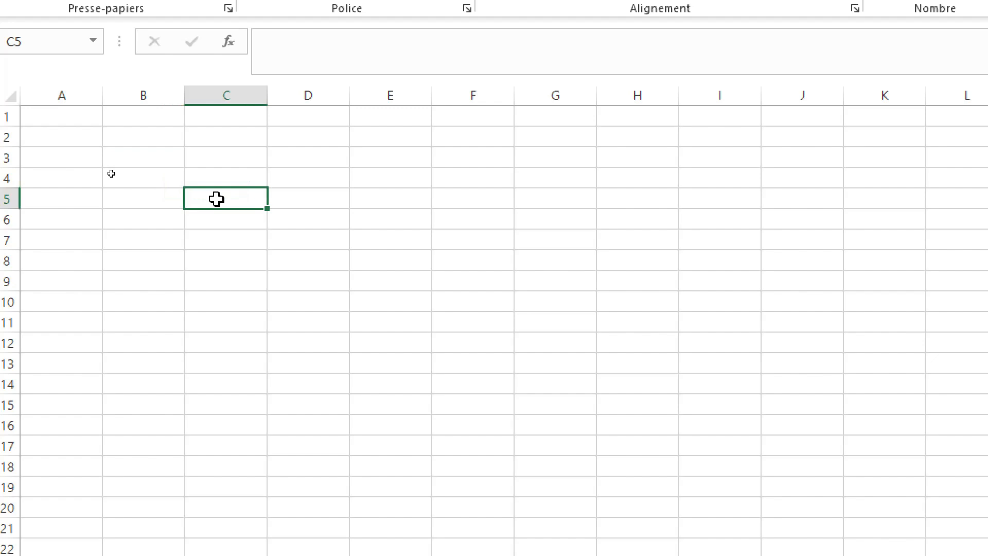
{"action": "type", "text": "Pre"}
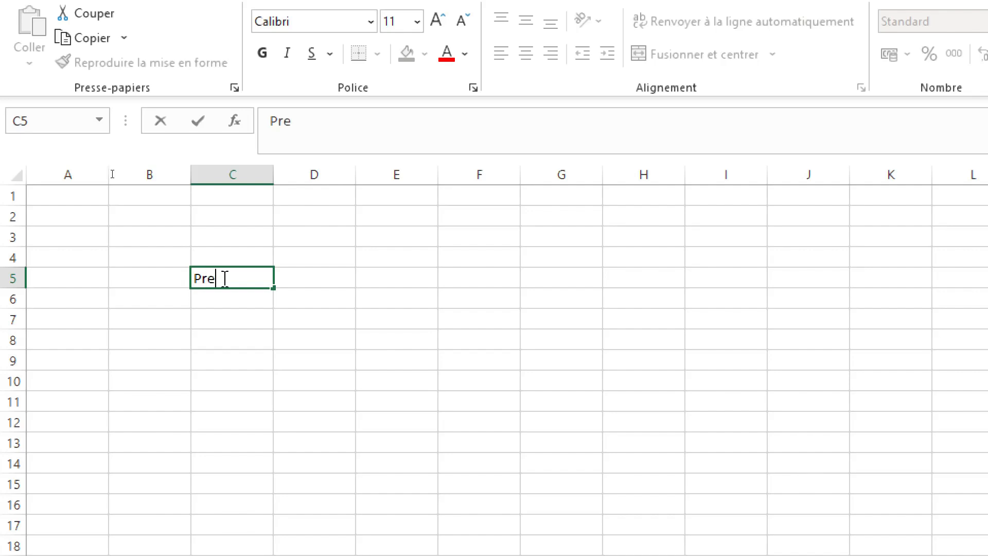
{"action": "type", "text": "mier nom"}
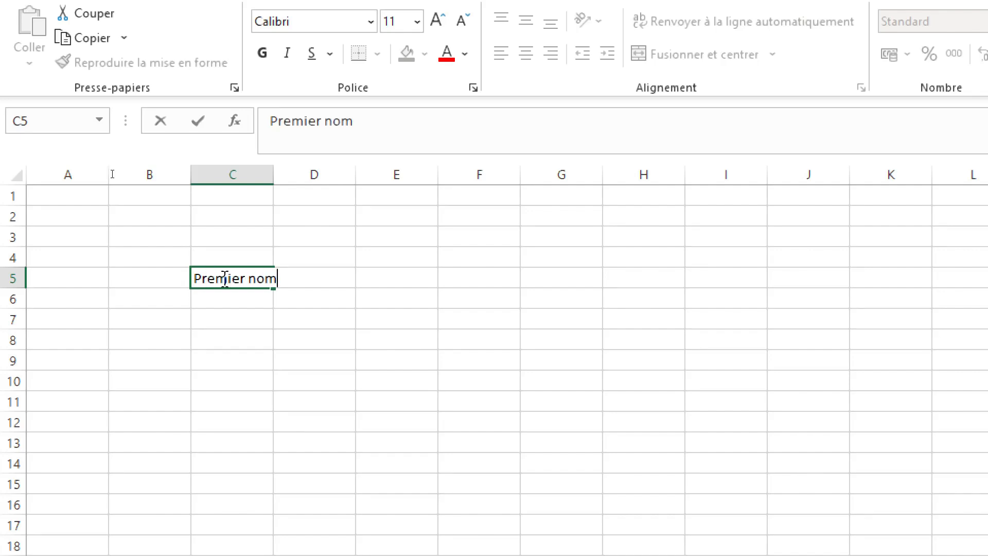
{"action": "type", "text": "bre"}
{"action": "key", "text": "Tab"}
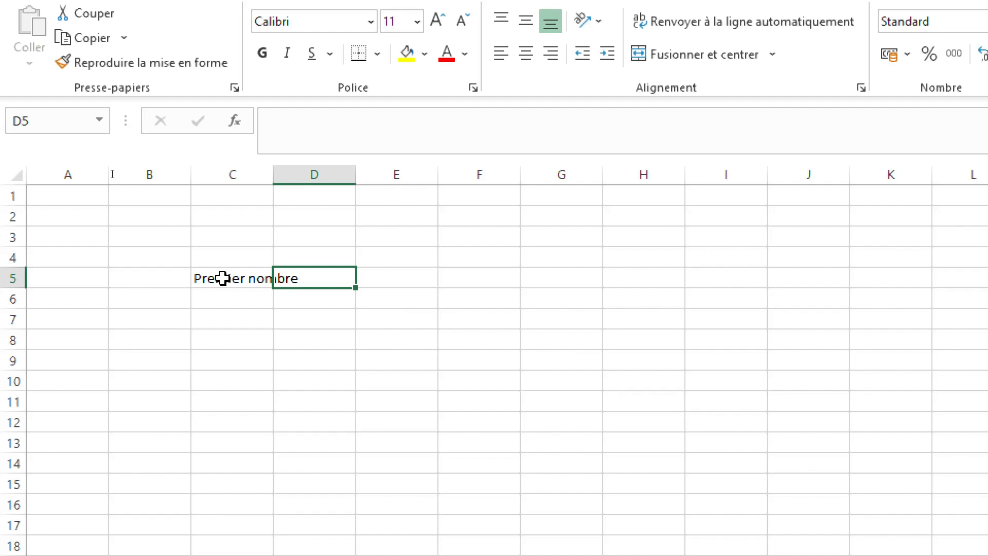
Step: Enter the heading "Deuxieme nombre" in cell D5
{"action": "type", "text": "D"}
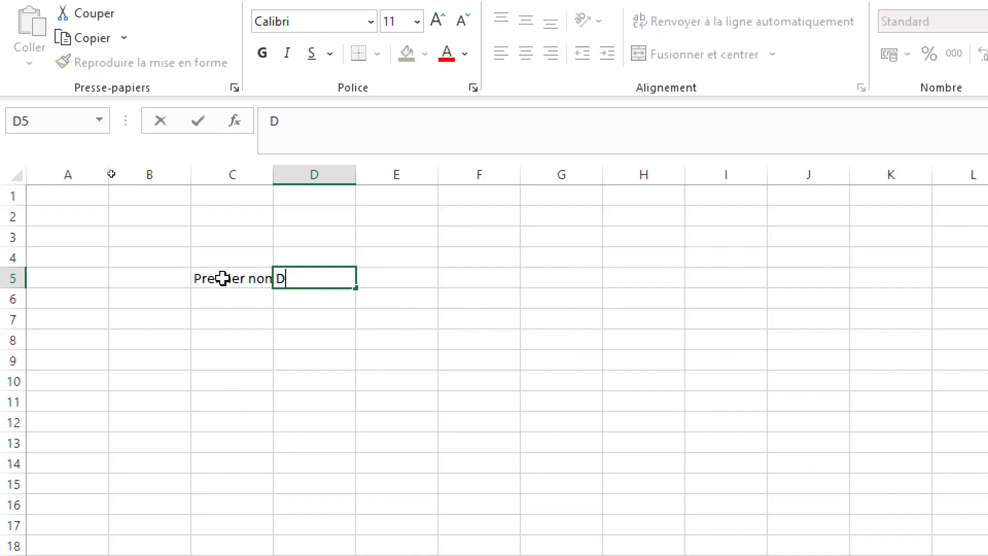
{"action": "type", "text": "euxieme "}
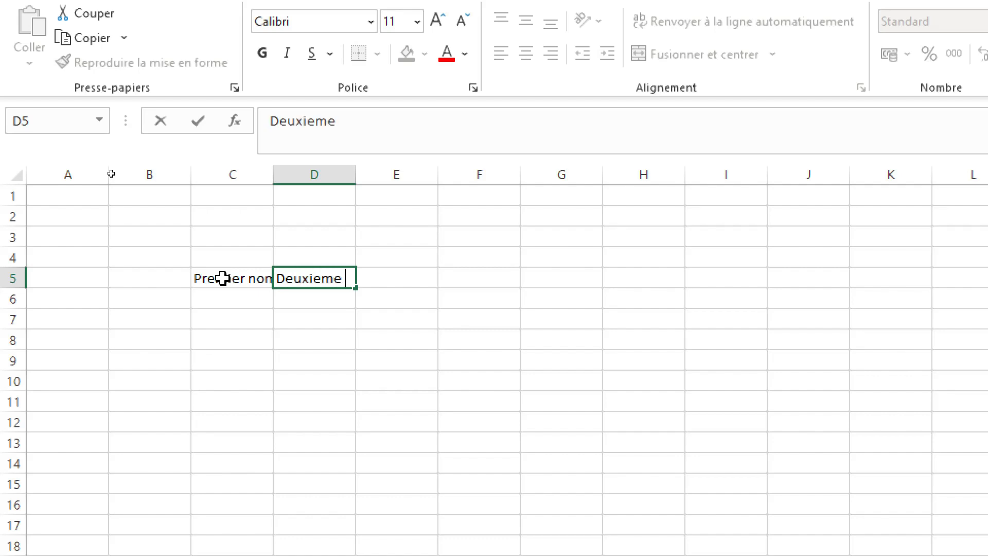
{"action": "type", "text": "nom"}
{"action": "type", "text": "bre"}
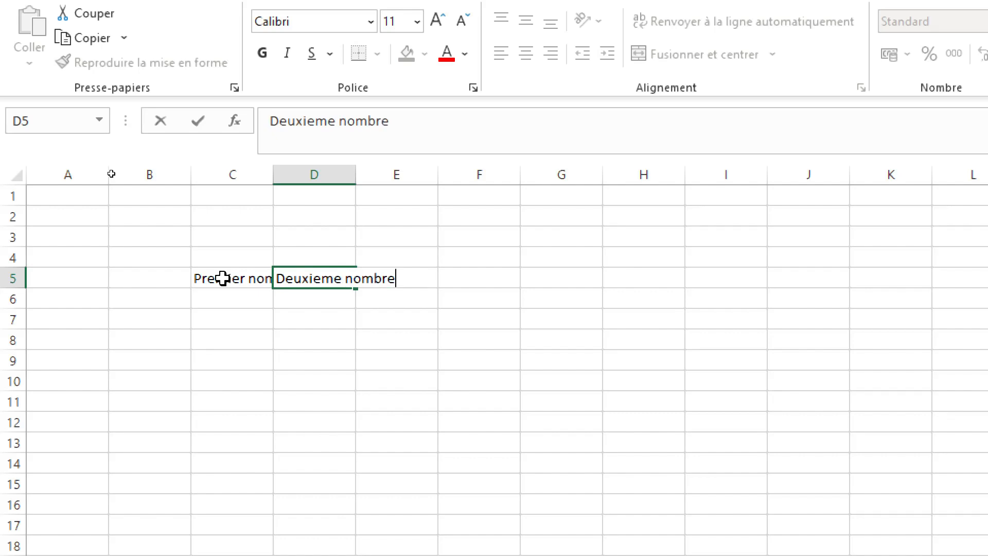
{"action": "key", "text": "Tab"}
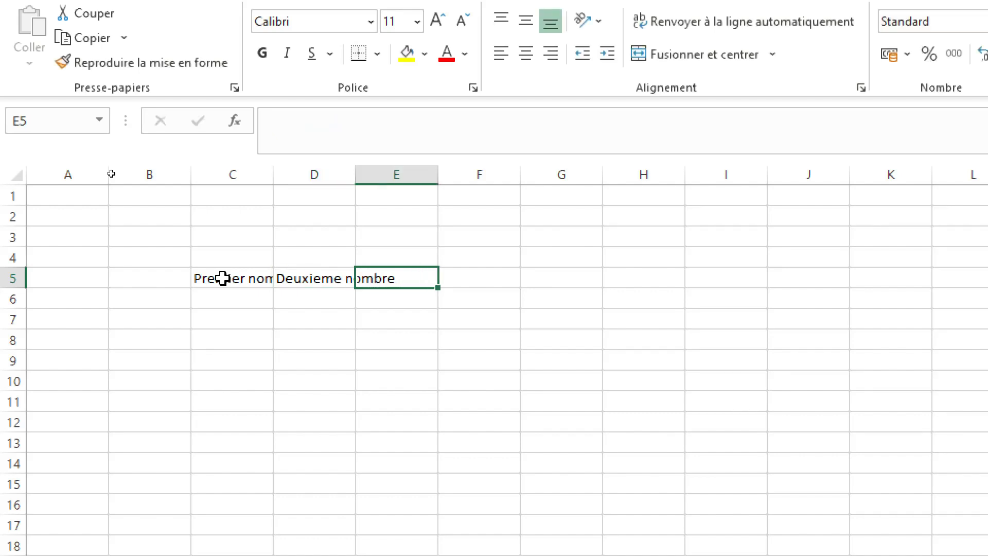
Step: Enter the headings "Opération" in cell E5 and "Résultat" in cell F5
{"action": "type", "text": "Op"}
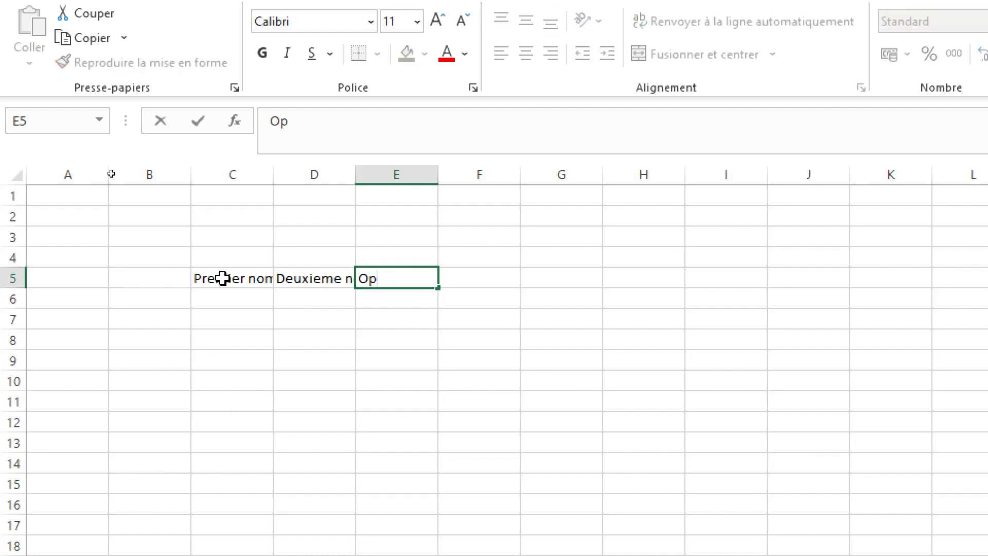
{"action": "type", "text": "ération"}
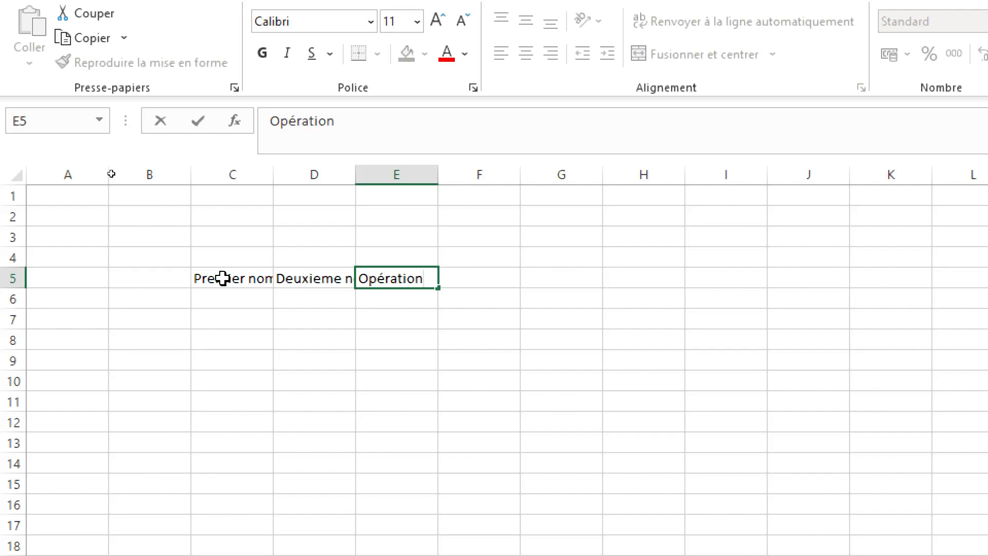
{"action": "key", "text": "Tab"}
{"action": "type", "text": "R"}
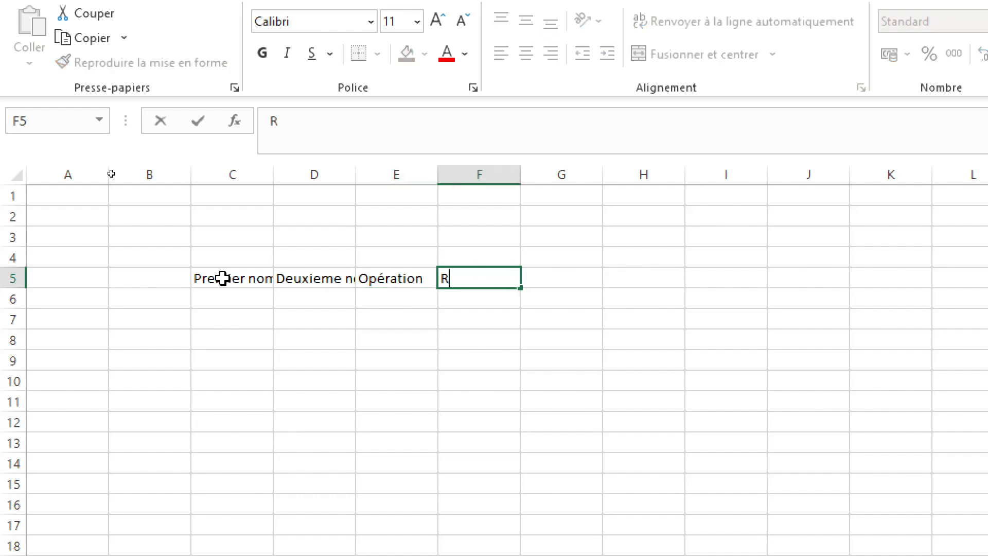
{"action": "type", "text": "ésultat"}
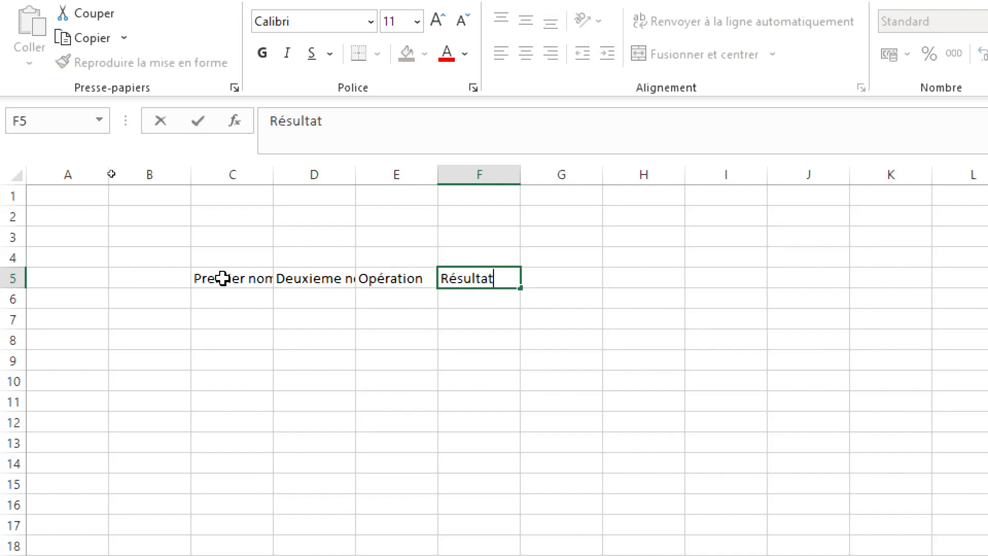
{"action": "key", "text": "Return"}
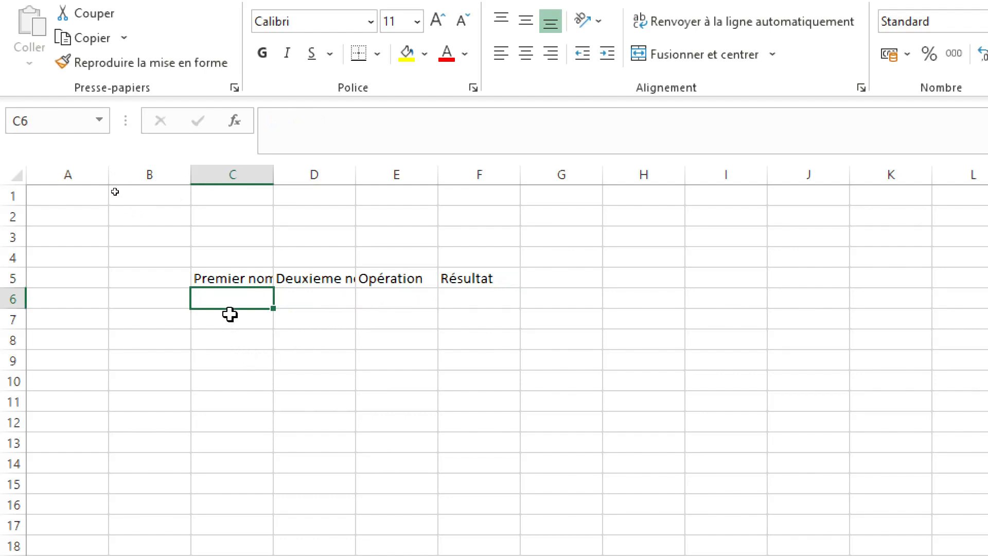
Step: Move the active cell back and forth along row 6 between A6 and D6, finishing on C6 below the first heading
{"action": "key", "text": "Tab"}
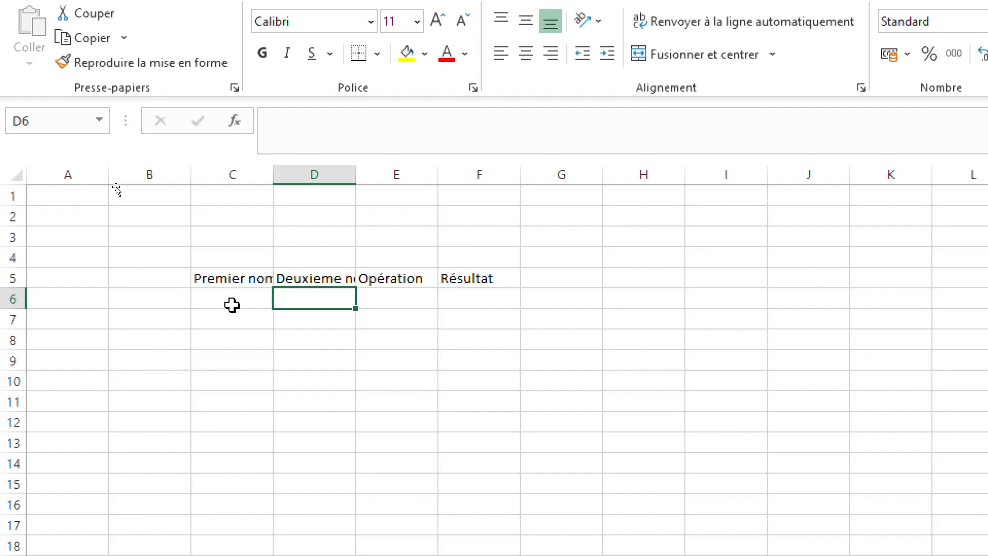
{"action": "left_click", "coordinate": [232, 305]}
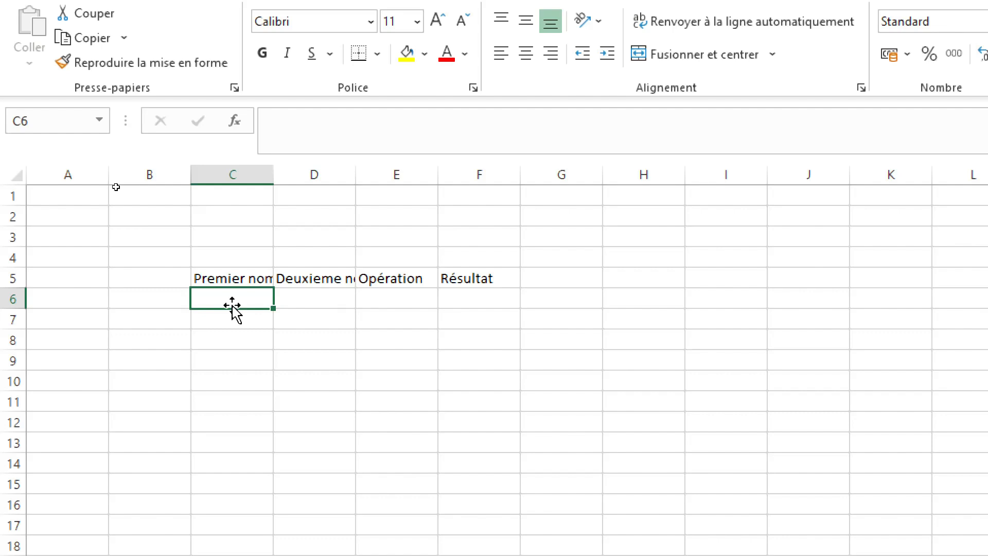
{"action": "key", "text": "Left"}
{"action": "key", "text": "Left"}
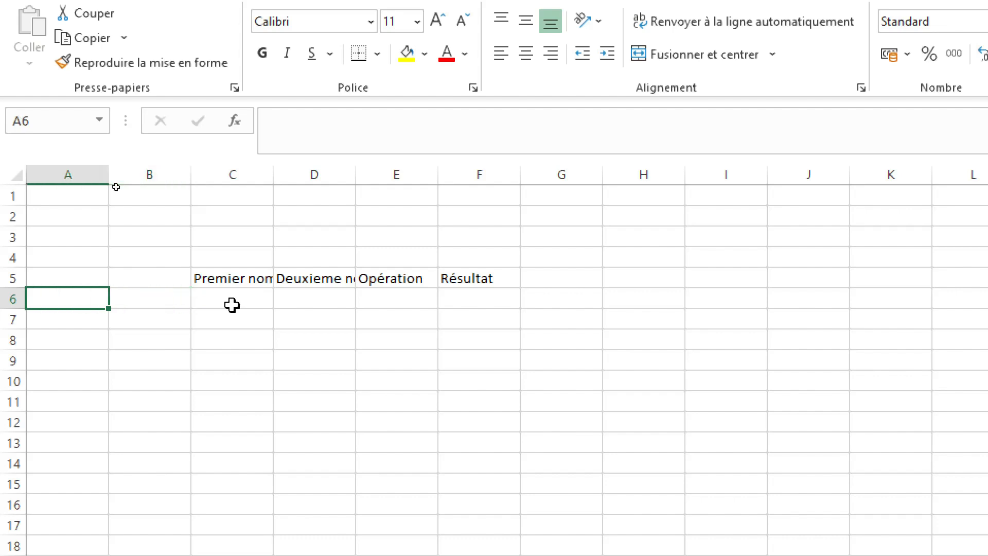
{"action": "key", "text": "Right"}
{"action": "key", "text": "Right"}
{"action": "key", "text": "Right"}
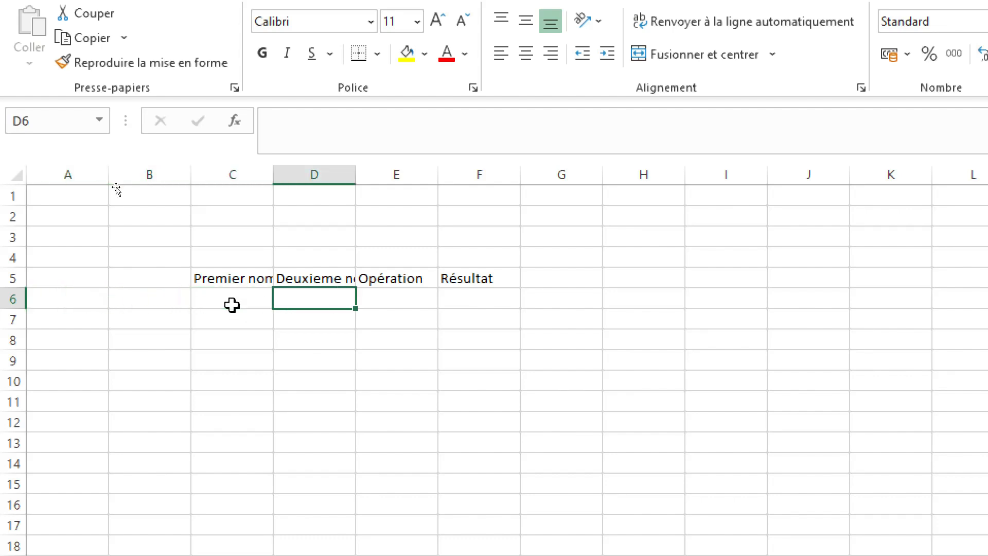
{"action": "key", "text": "Left"}
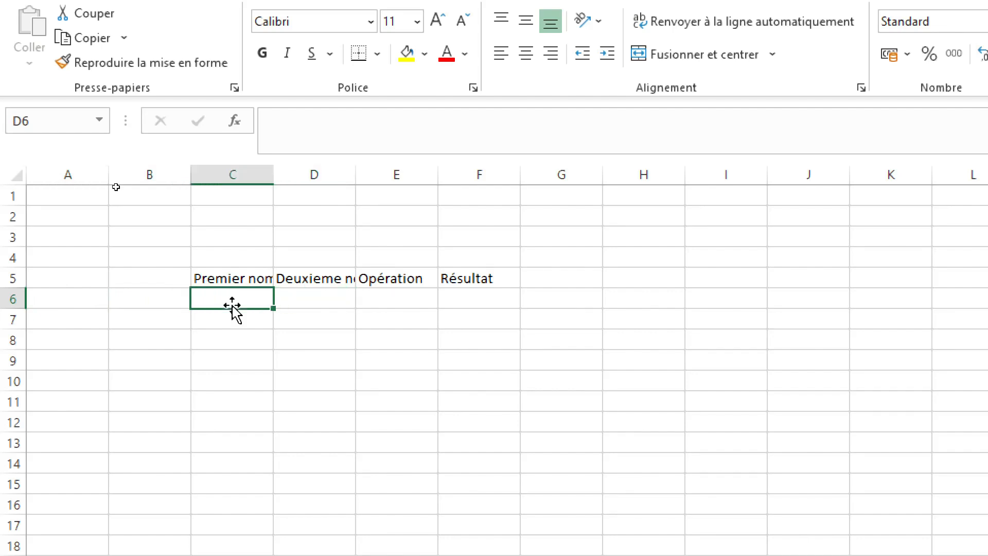
Step: Enter the first pair of numbers in row 6, with 10 in cell C6 and 5 in cell D6
{"action": "key", "text": "Left"}
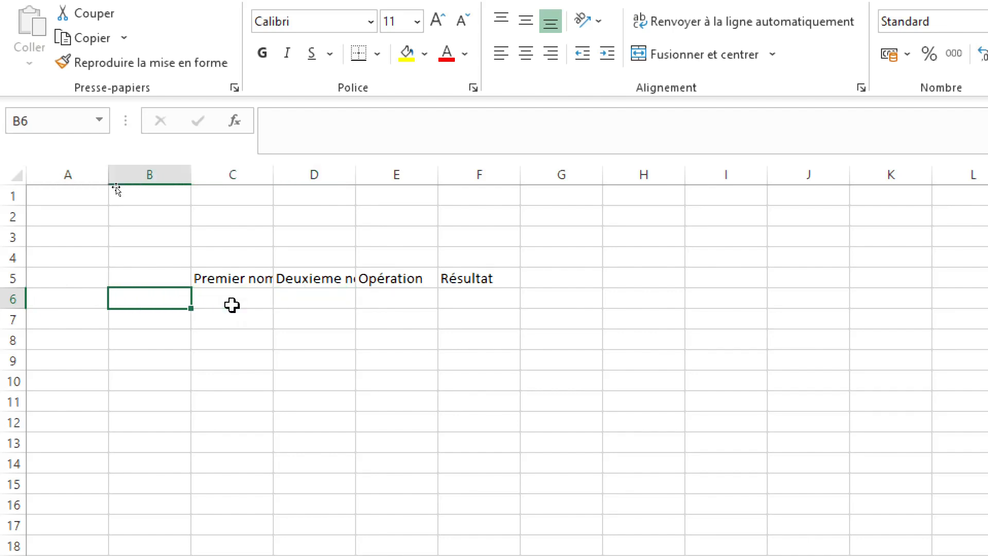
{"action": "key", "text": "Right"}
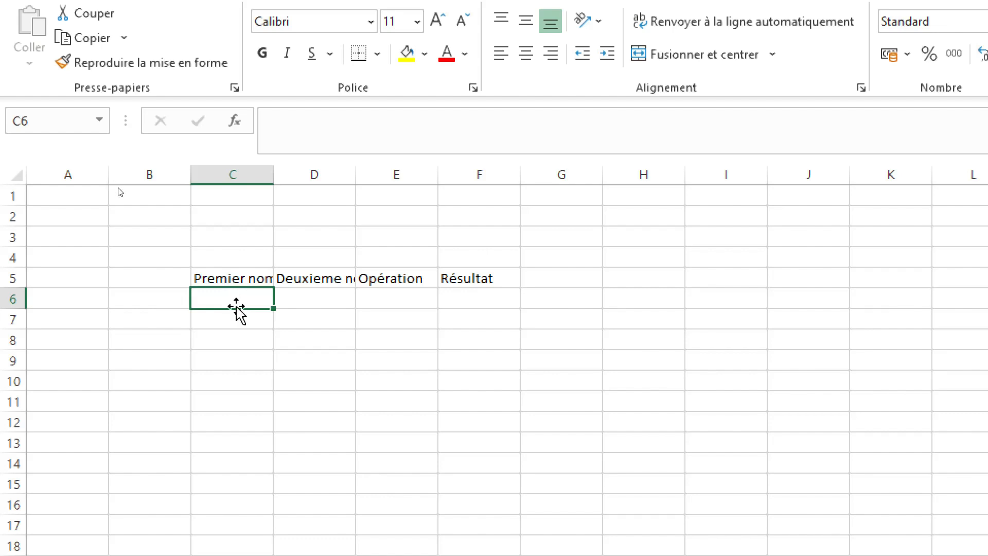
{"action": "type", "text": "10"}
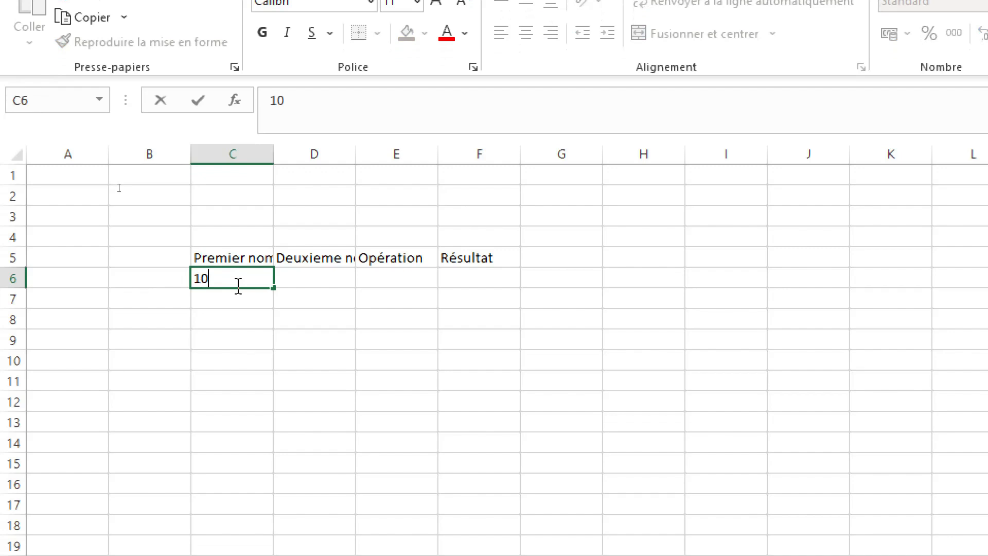
{"action": "key", "text": "Return"}
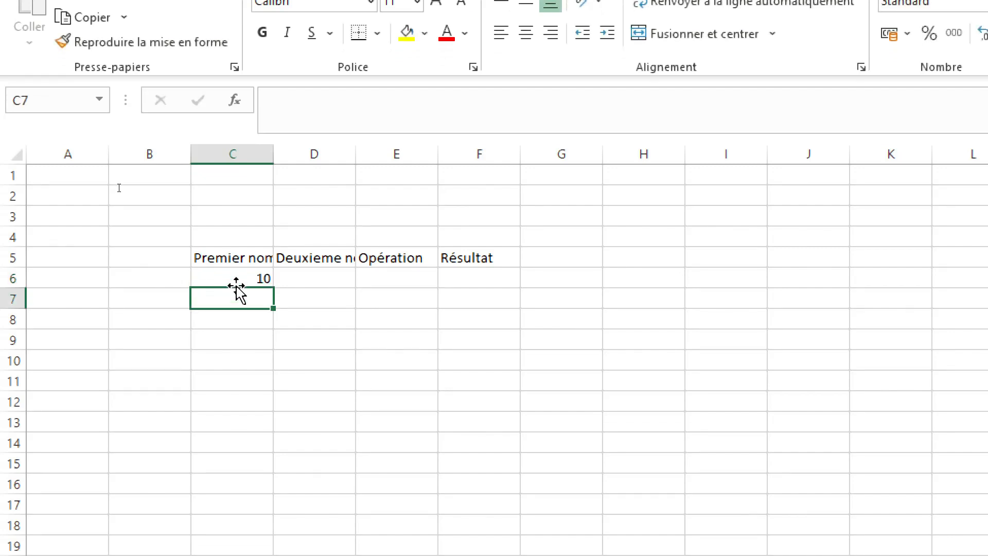
{"action": "left_click", "coordinate": [236, 281]}
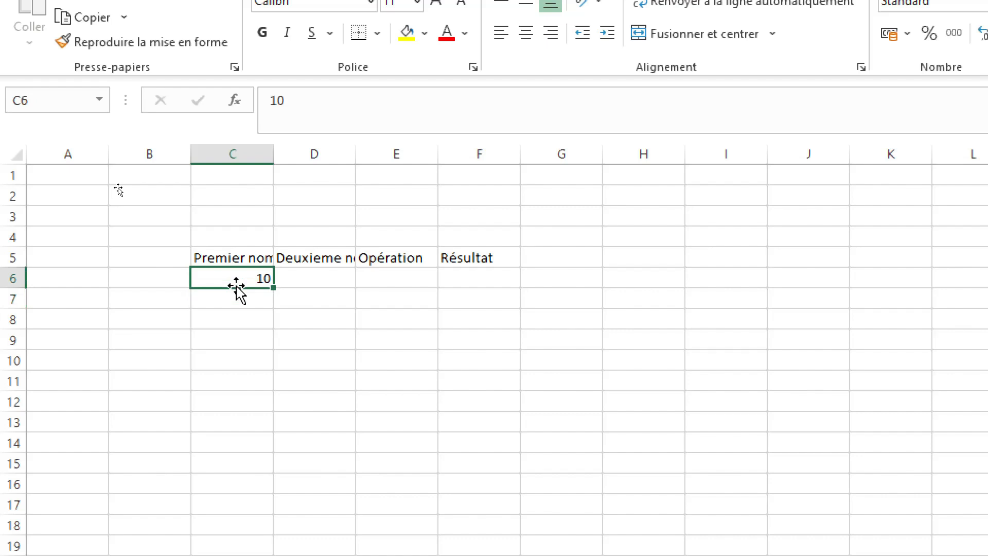
{"action": "key", "text": "Tab"}
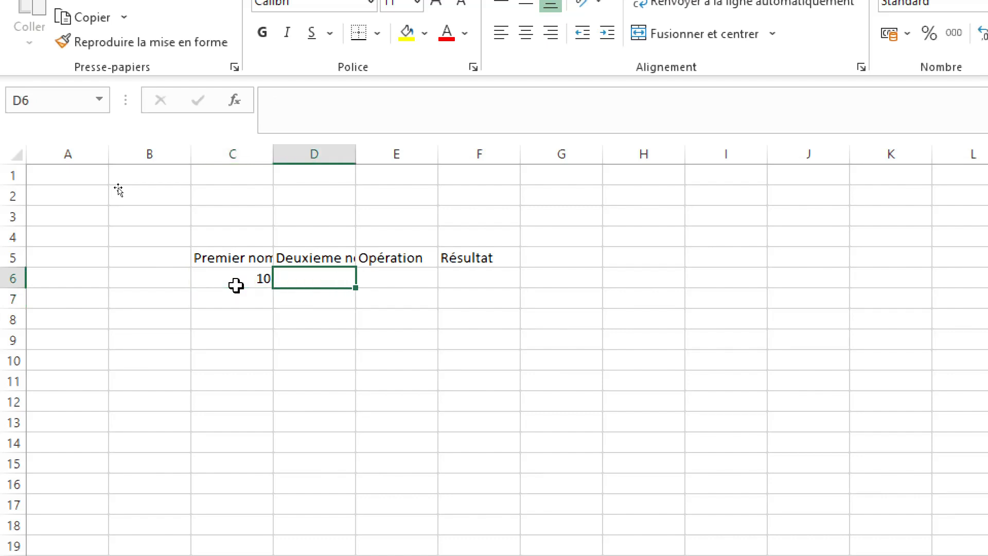
{"action": "type", "text": "5"}
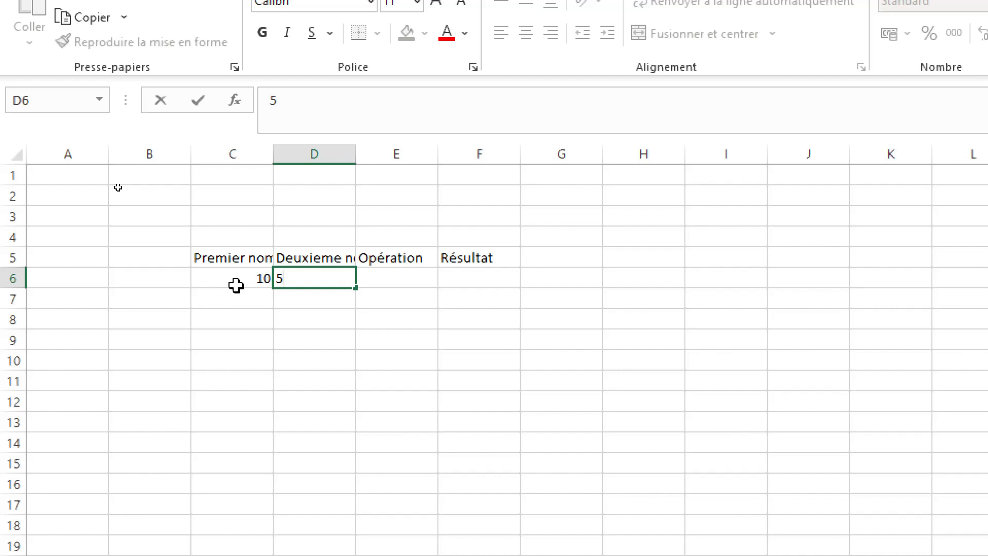
{"action": "key", "text": "Return"}
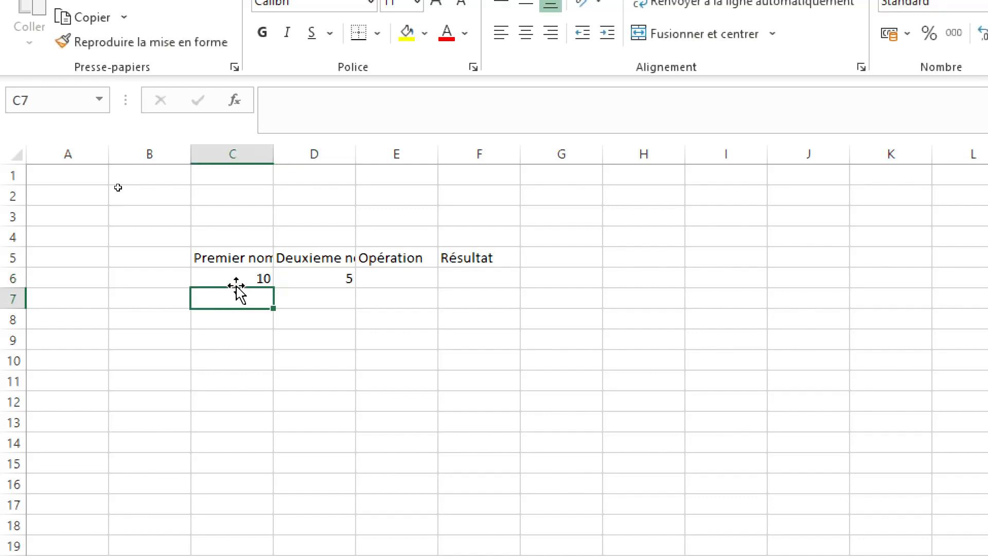
Step: Fill the number pairs 6 and 3 in cells C7:D7 and 2 and 1 in cells C8:D8
{"action": "type", "text": "6"}
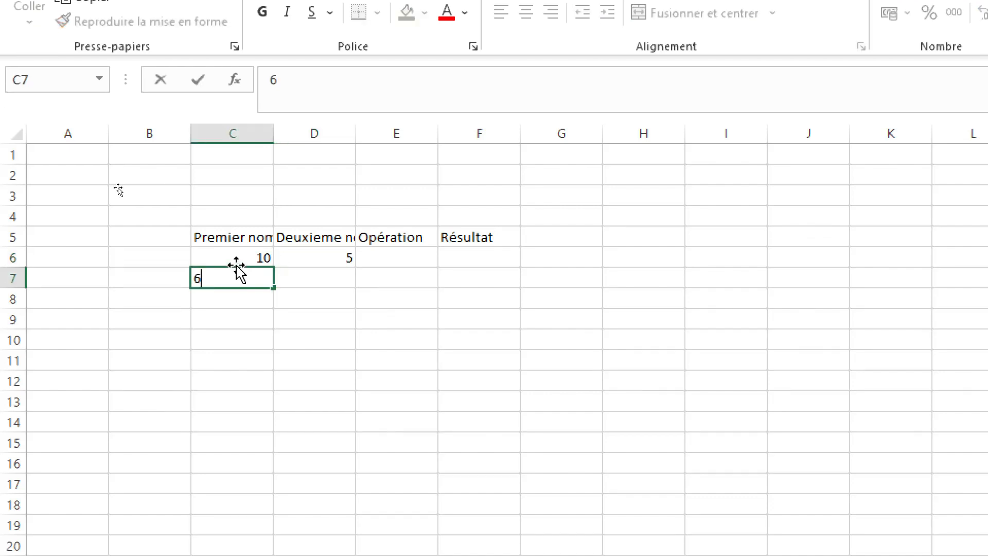
{"action": "key", "text": "Tab"}
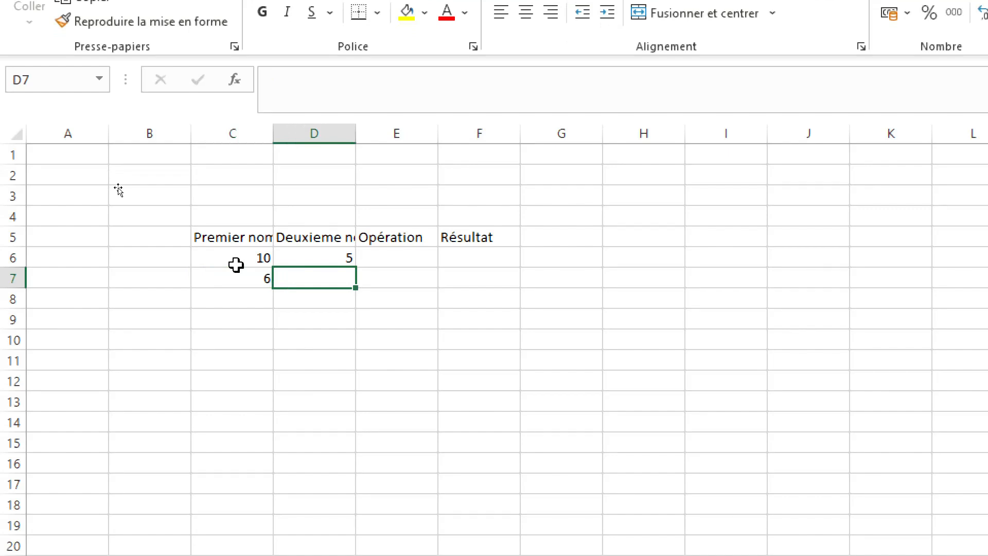
{"action": "type", "text": "3"}
{"action": "key", "text": "Return"}
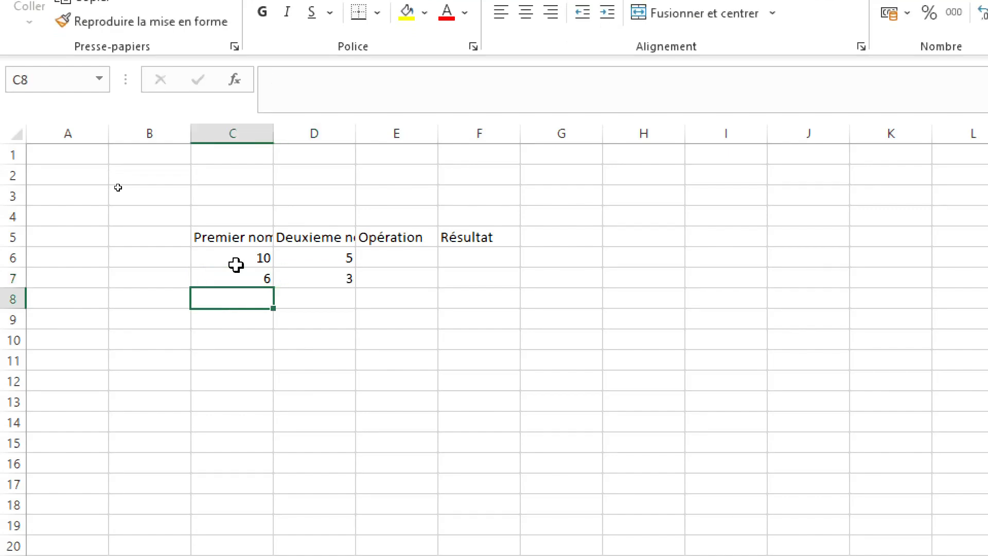
{"action": "type", "text": "2"}
{"action": "key", "text": "Tab"}
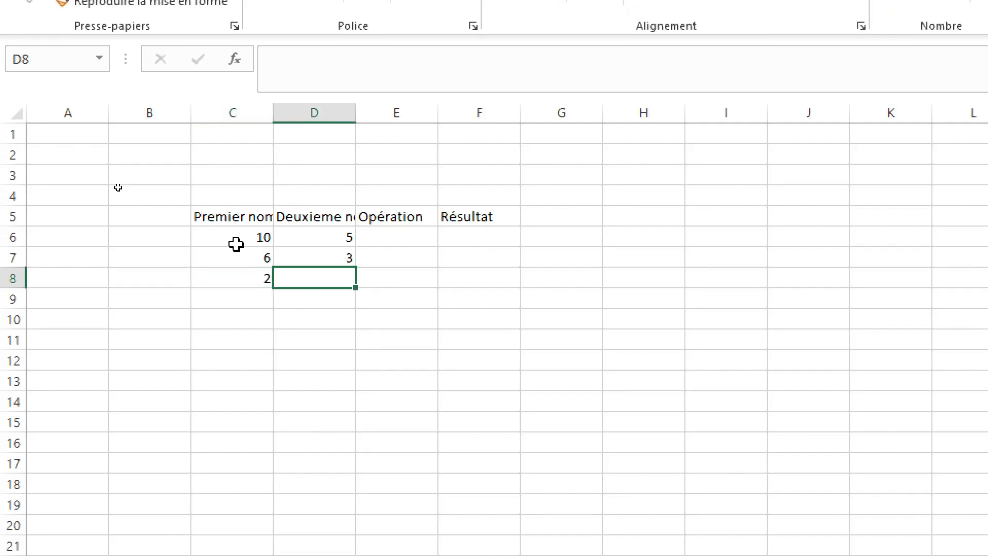
{"action": "type", "text": "1"}
{"action": "key", "text": "Return"}
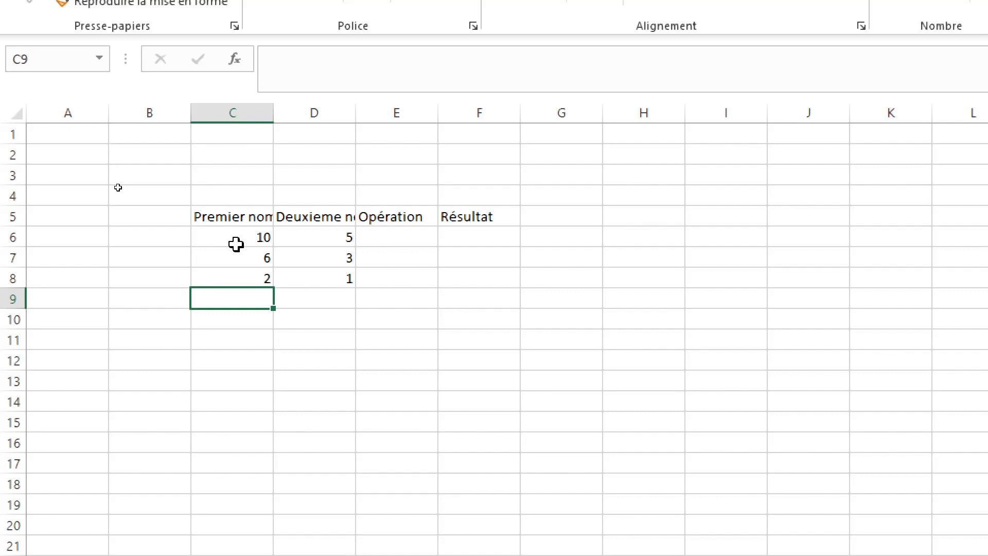
Step: Fill the number pairs 20 and 4 in cells C9:D9 and 6 and 3 in cells C10:D10
{"action": "type", "text": "20"}
{"action": "key", "text": "Tab"}
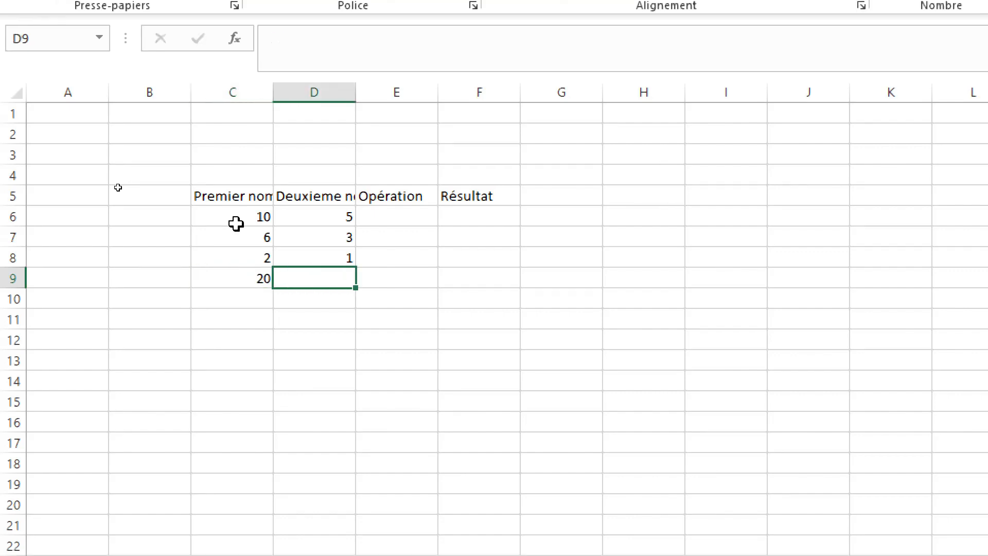
{"action": "type", "text": "4"}
{"action": "key", "text": "Return"}
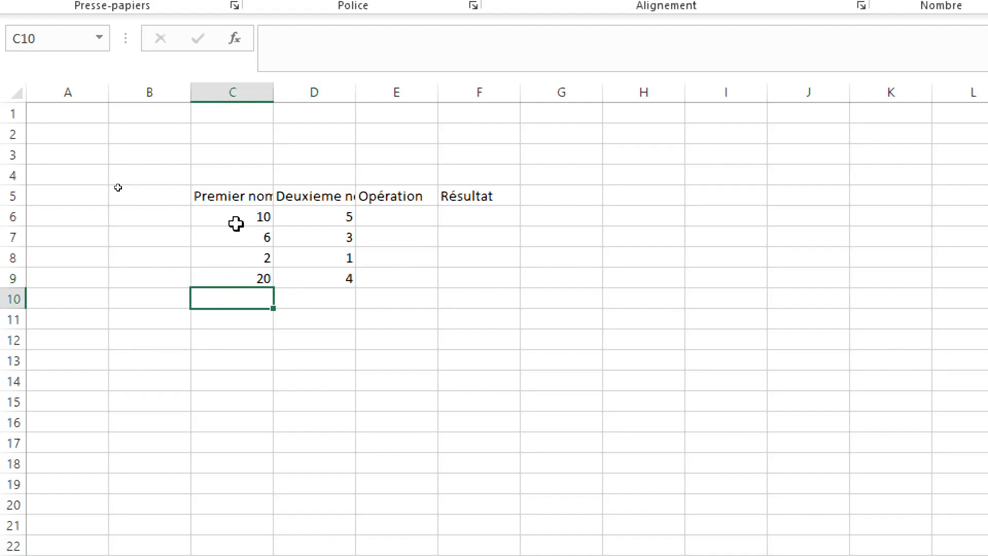
{"action": "type", "text": "6"}
{"action": "key", "text": "Tab"}
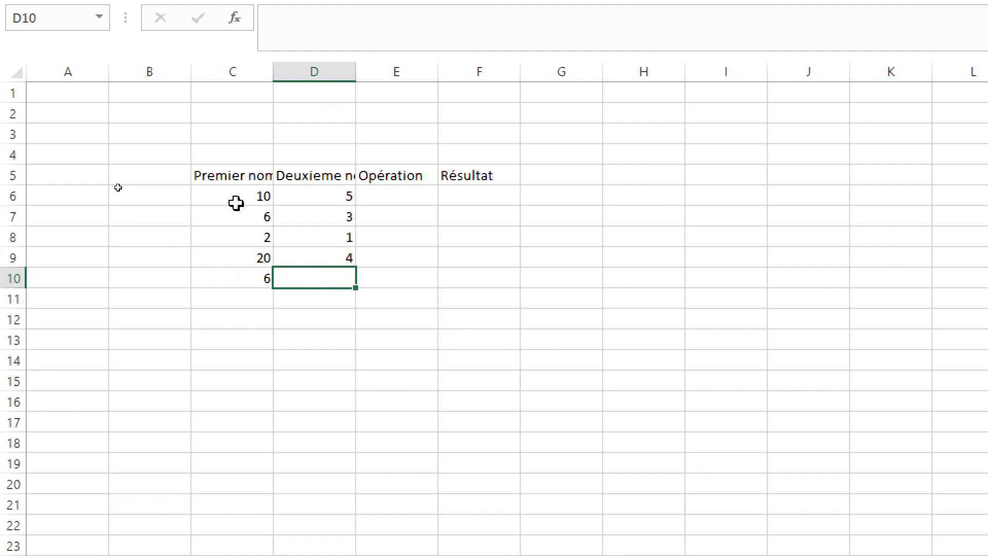
{"action": "type", "text": "3"}
Step: Enter the operation names "Addition" in cell E6 and "Multiplication" in cell E7
{"action": "left_click", "coordinate": [376, 196]}
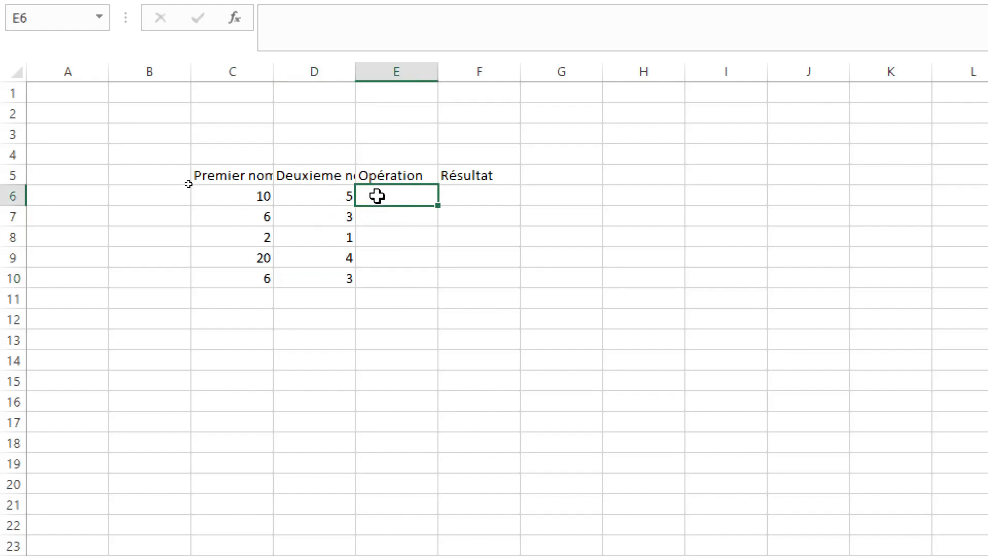
{"action": "type", "text": "Add"}
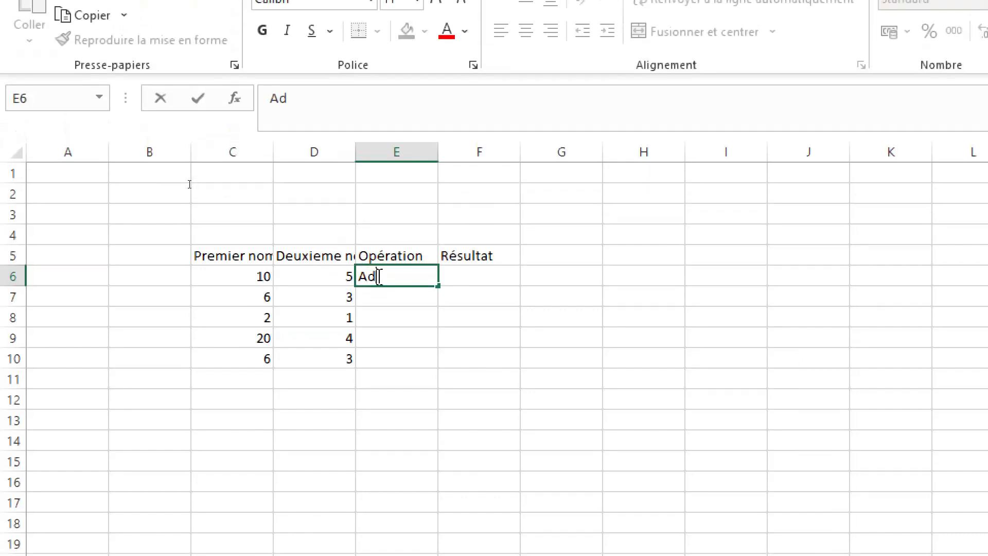
{"action": "type", "text": "ition"}
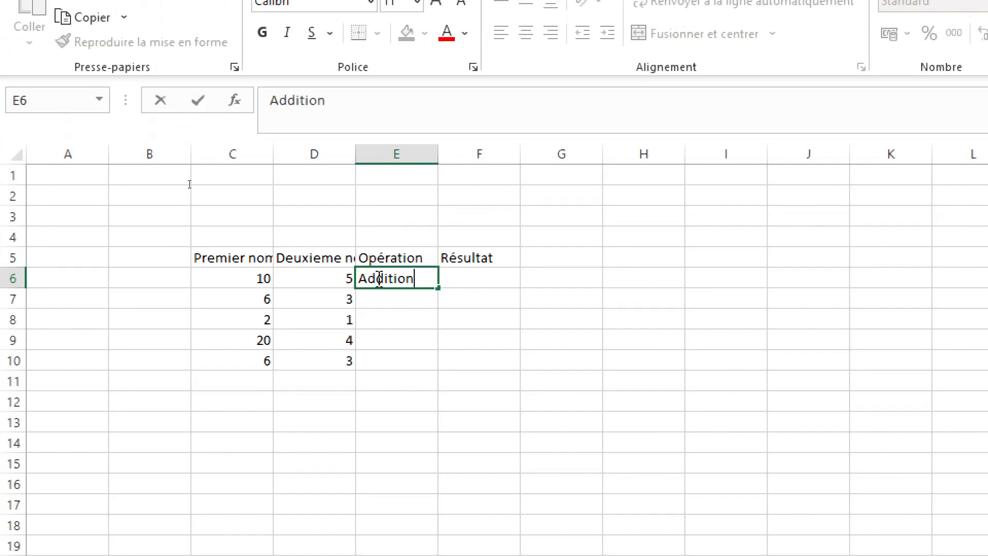
{"action": "key", "text": "Return"}
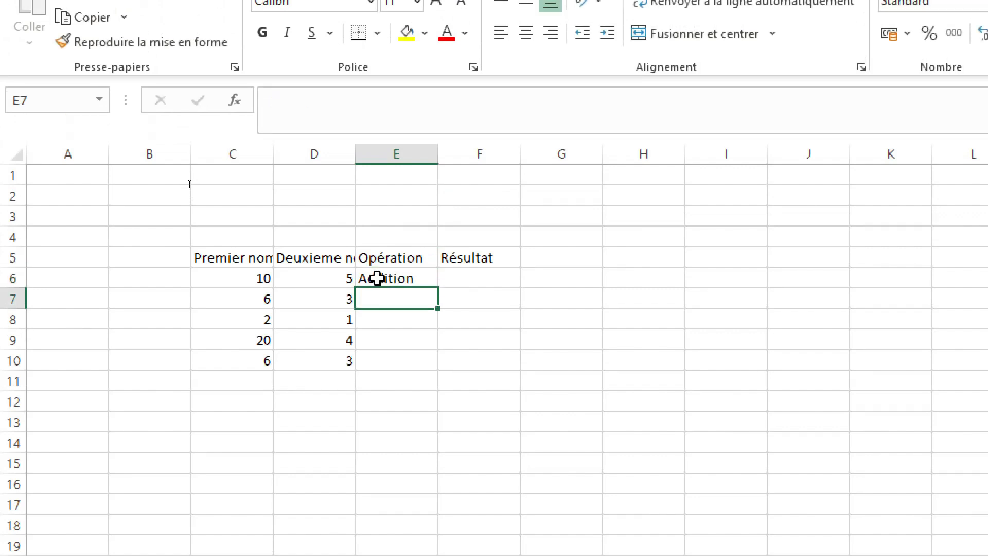
{"action": "type", "text": "M"}
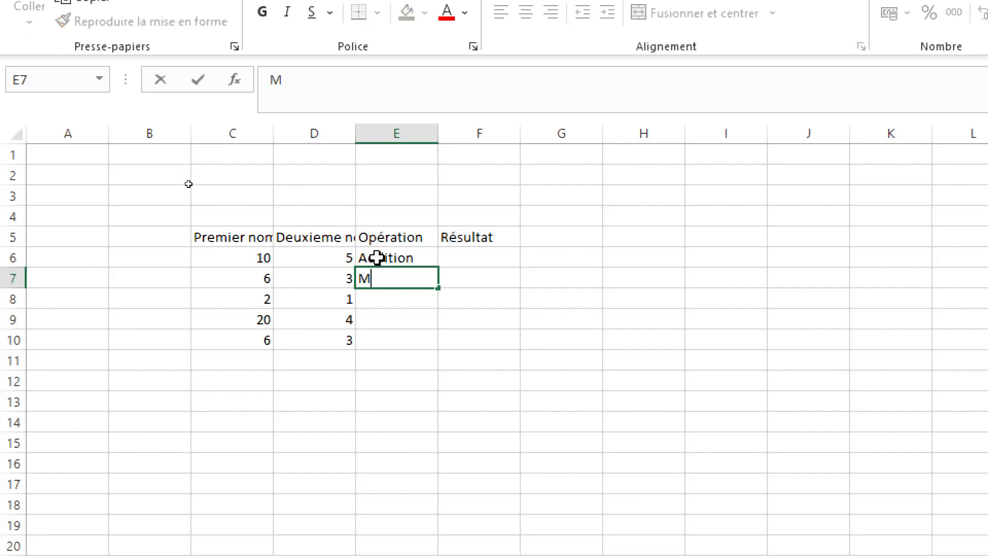
{"action": "type", "text": "ultiplication"}
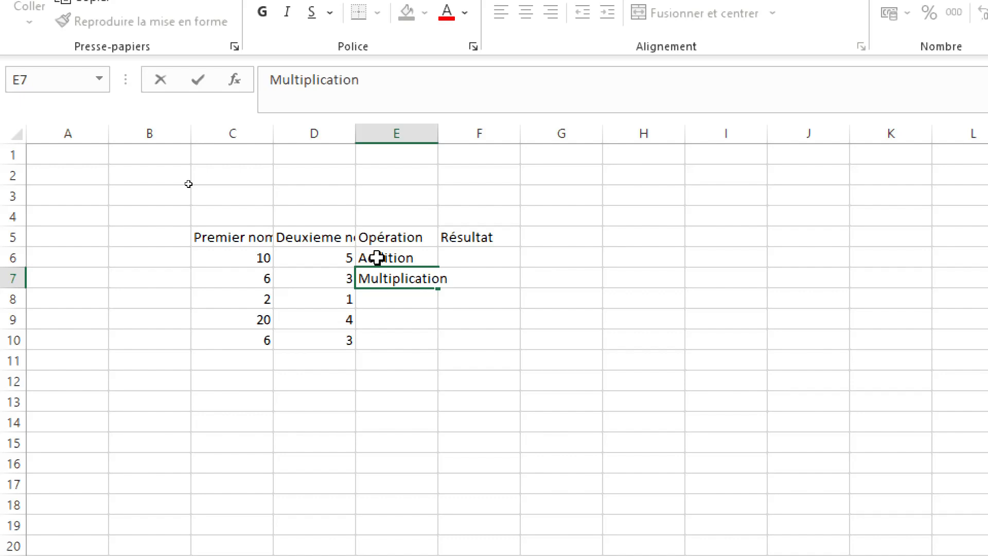
{"action": "key", "text": "Return"}
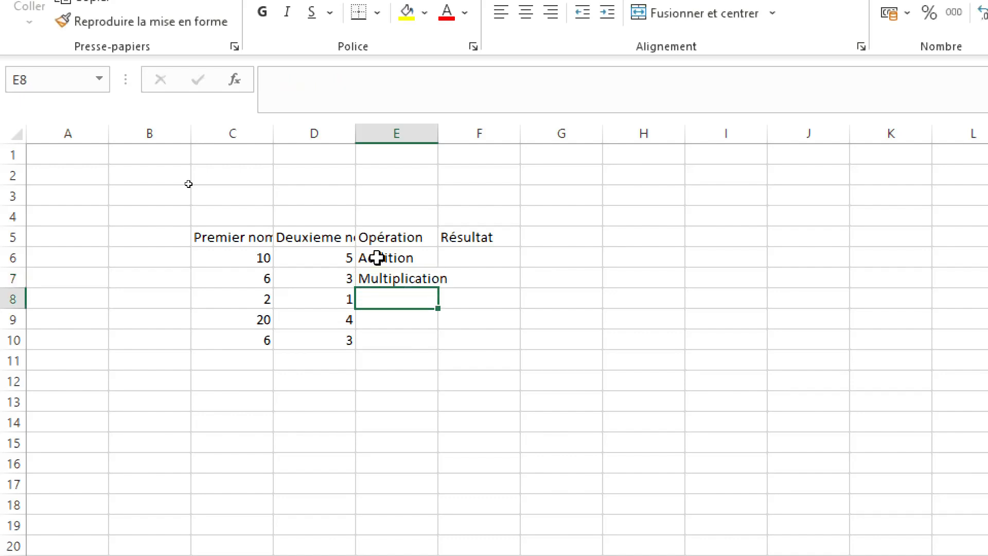
Step: Enter the operation name "Sostraction" in cell E8
{"action": "type", "text": "So"}
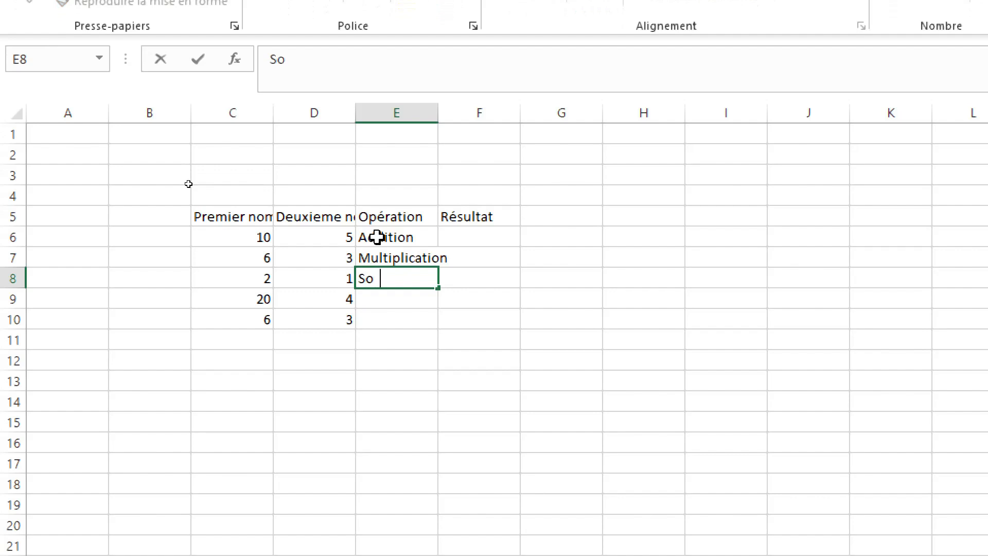
{"action": "type", "text": "stract"}
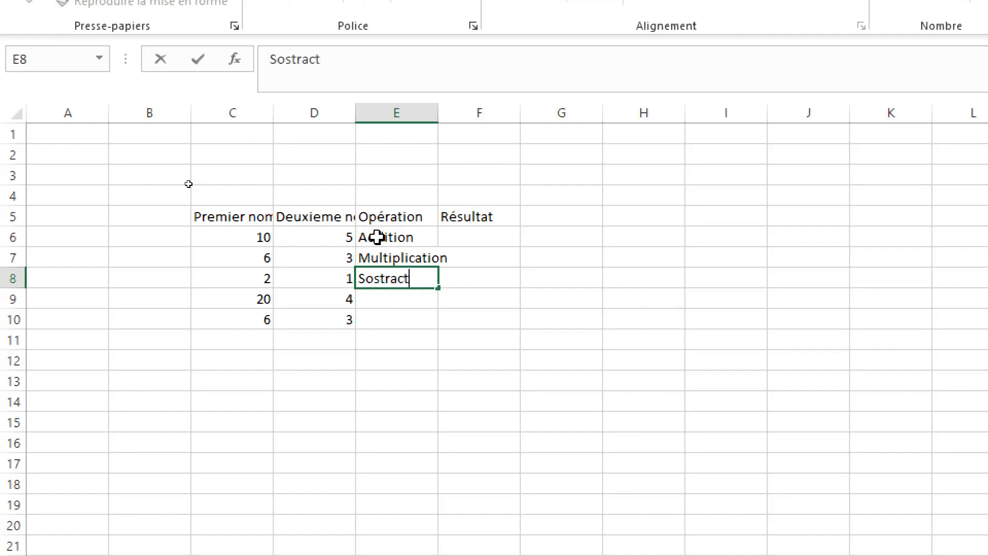
{"action": "type", "text": "ion"}
{"action": "key", "text": "Return"}
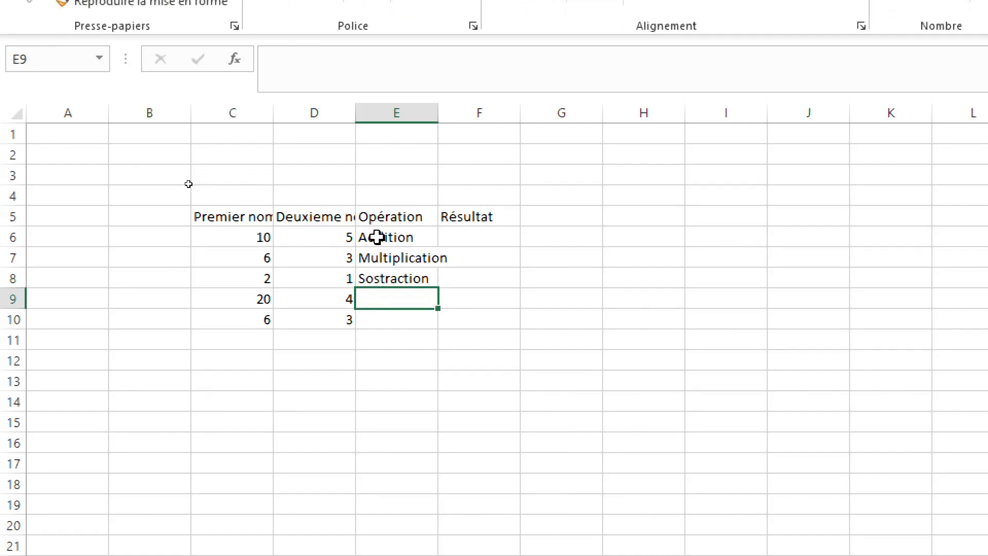
{"action": "left_click", "coordinate": [387, 278]}
{"action": "double_click", "coordinate": [387, 278]}
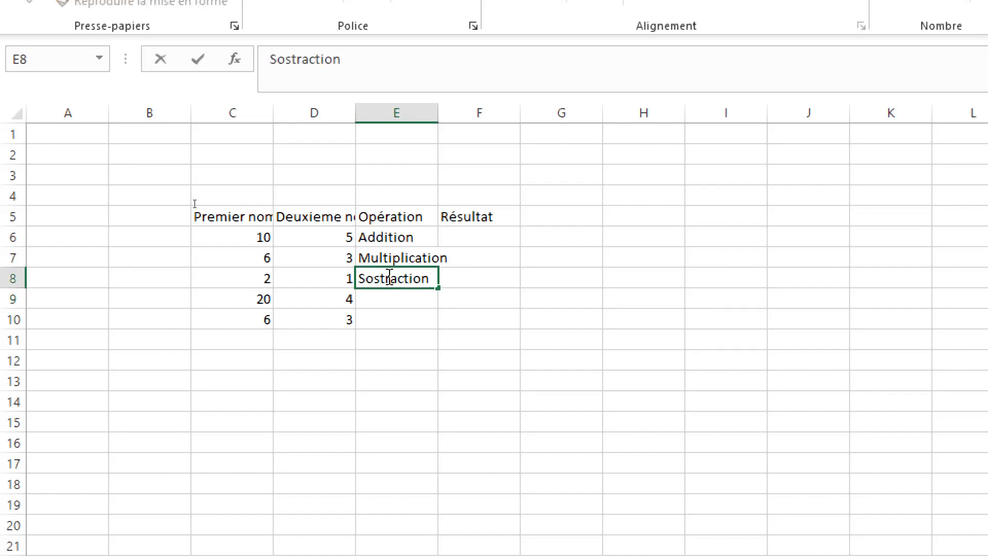
{"action": "left_click", "coordinate": [406, 299]}
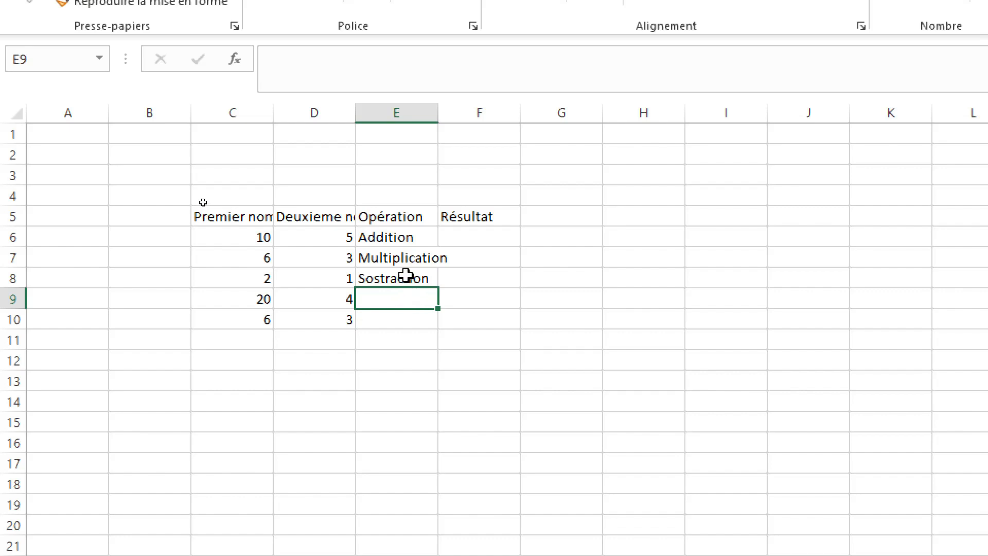
Step: Correct the spelling of the operation name in cell E8 to "Soustraction"
{"action": "left_click", "coordinate": [406, 277]}
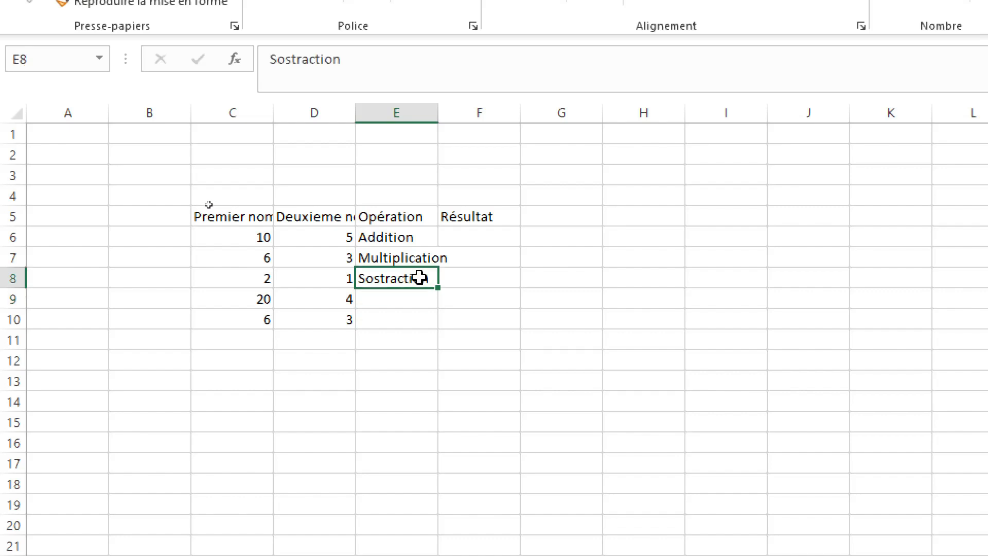
{"action": "double_click", "coordinate": [392, 278]}
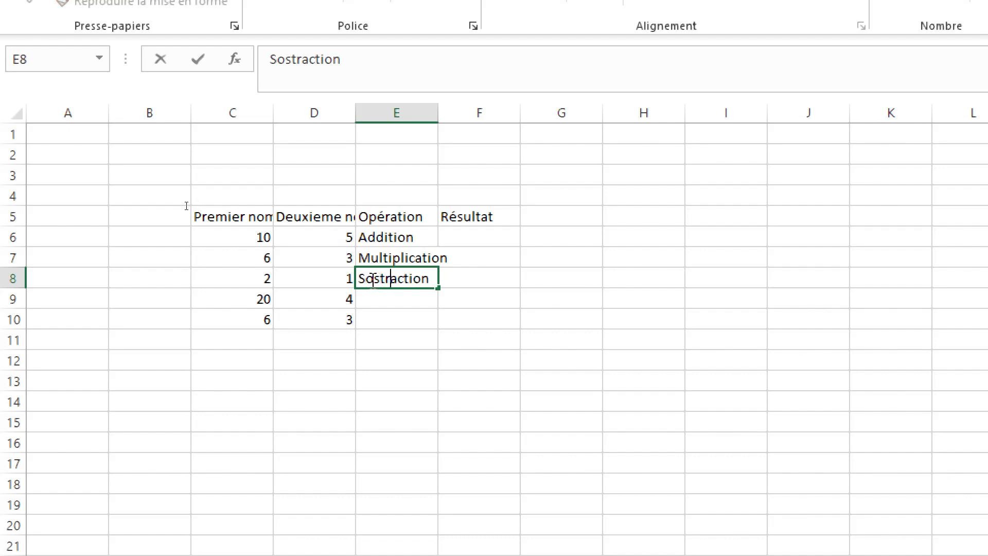
{"action": "left_click", "coordinate": [375, 278]}
{"action": "type", "text": "u"}
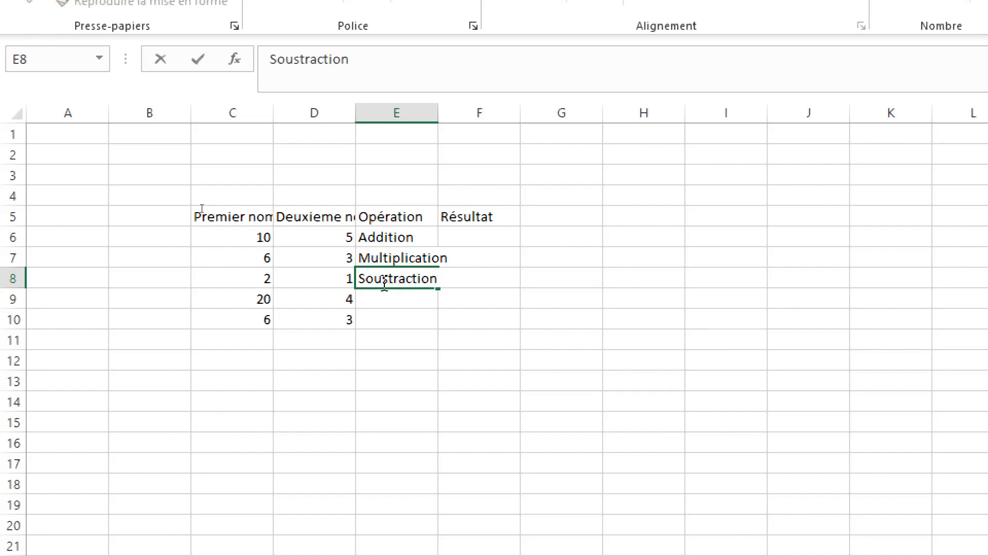
Step: Enter the operation name "Division" in cell E9
{"action": "left_click", "coordinate": [410, 300]}
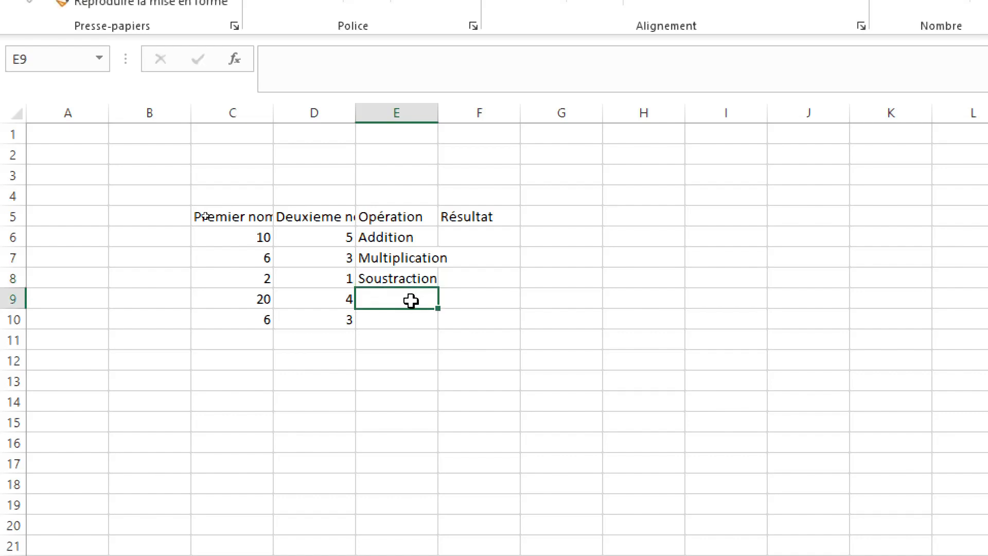
{"action": "type", "text": "Divi"}
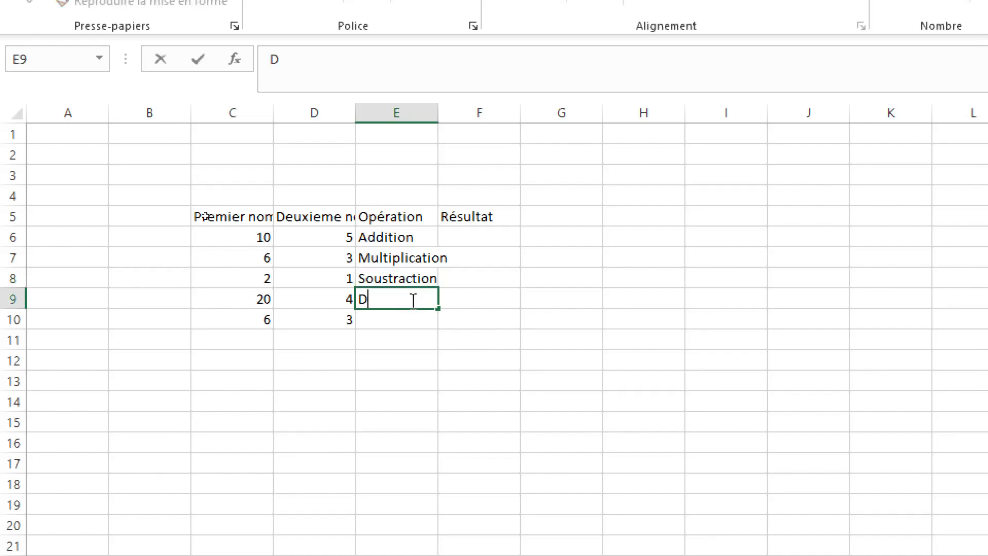
{"action": "type", "text": "sion"}
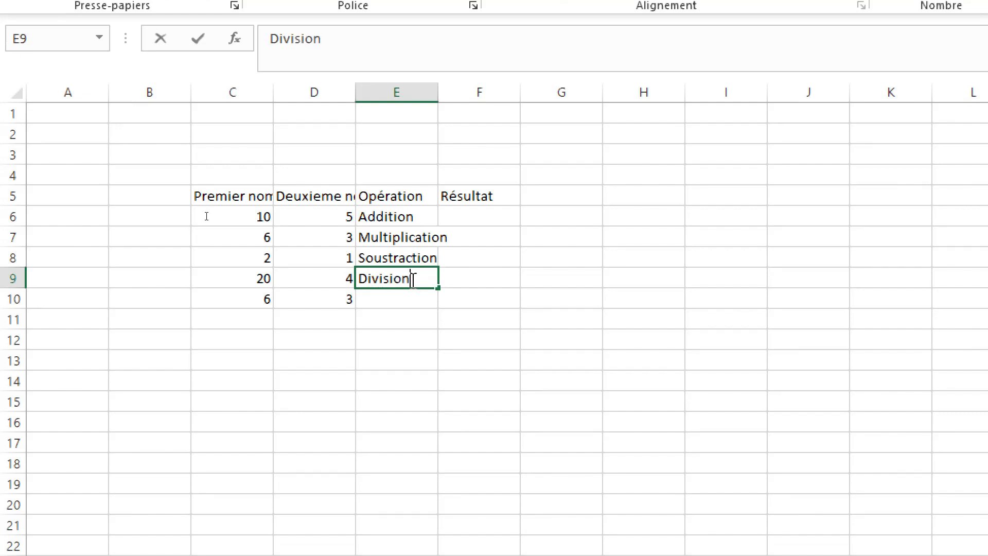
{"action": "key", "text": "Return"}
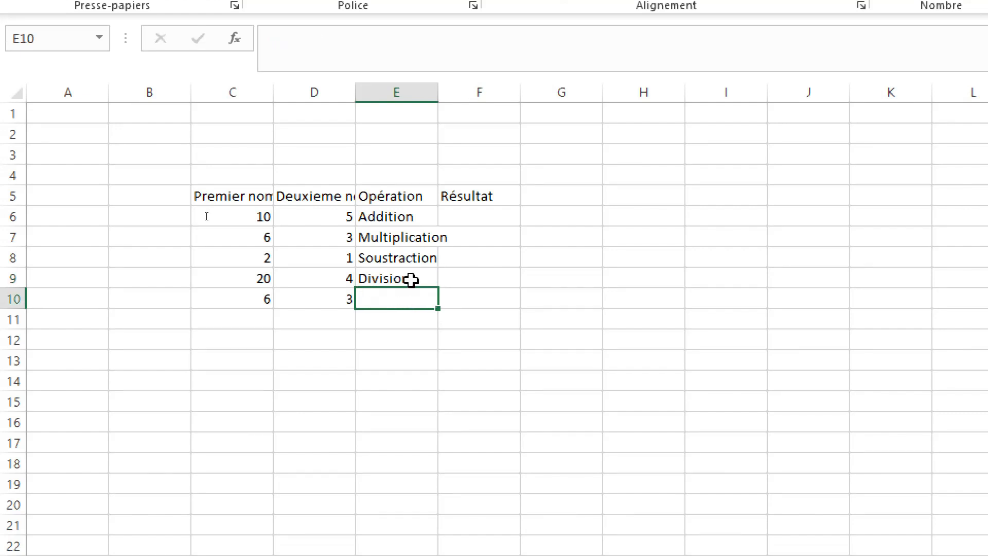
Step: Enter the operation name "Exponentation" in cell E10
{"action": "type", "text": "E"}
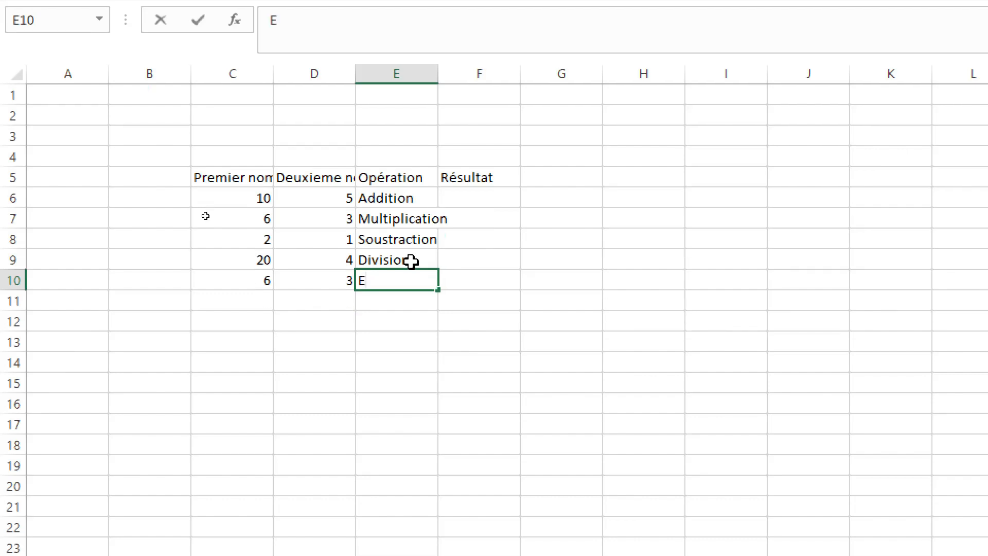
{"action": "type", "text": "x"}
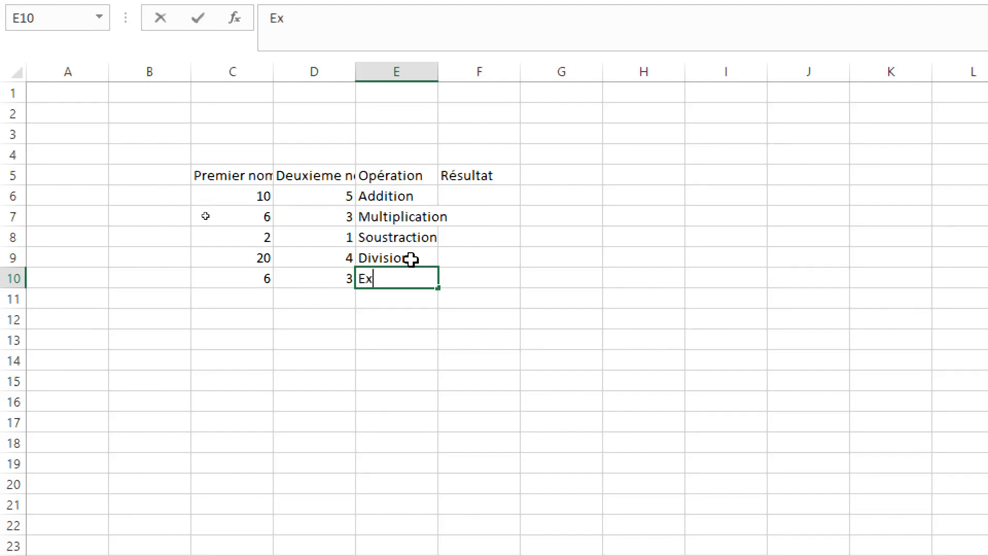
{"action": "type", "text": "ponent"}
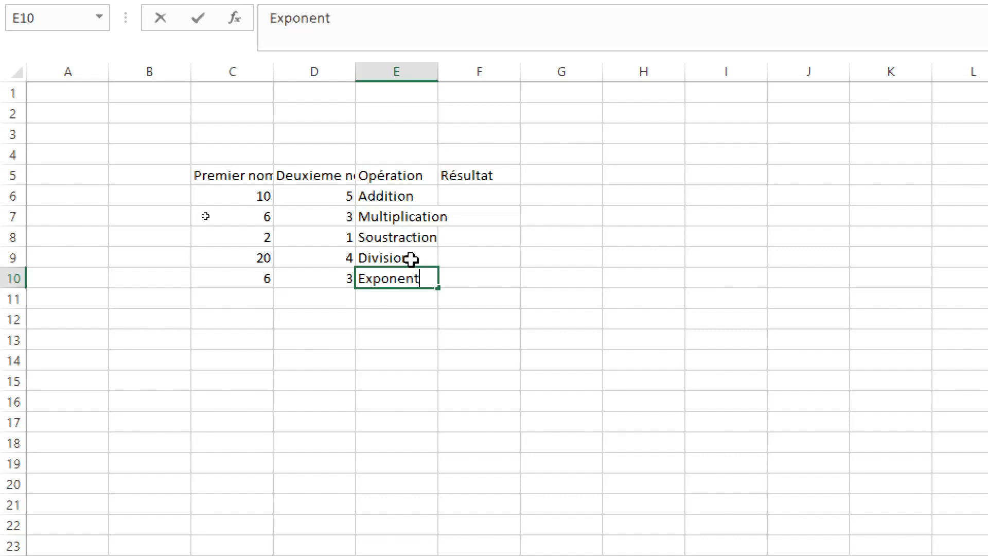
{"action": "type", "text": "ation"}
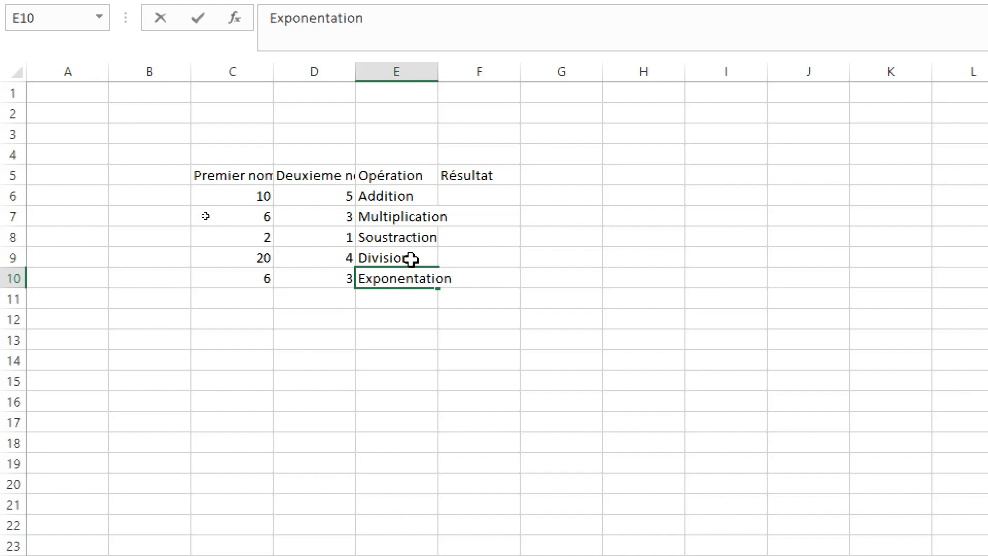
{"action": "key", "text": "Return"}
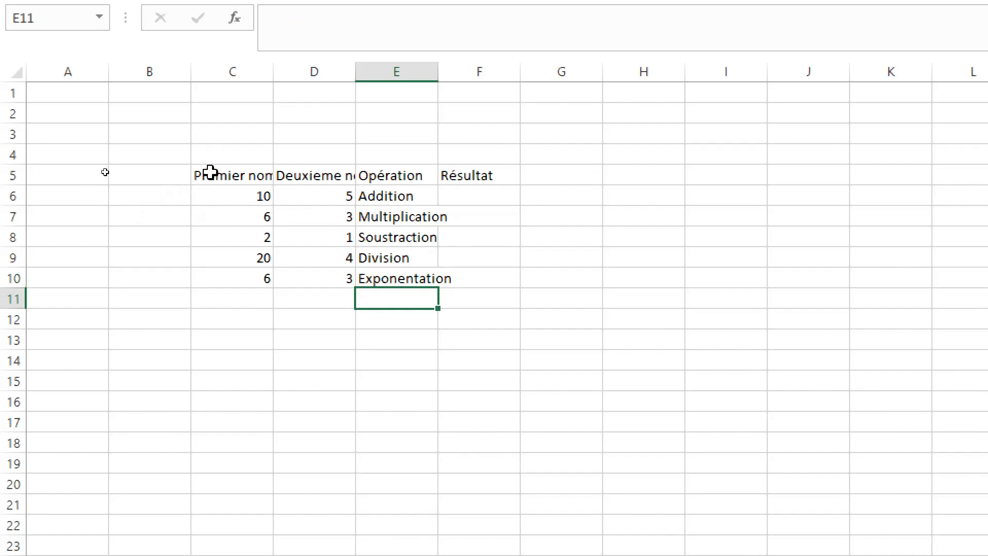
Step: Change the font of the whole table, C5:F10, to Arial
{"action": "left_click_drag", "start_coordinate": [210, 172], "coordinate": [472, 281]}
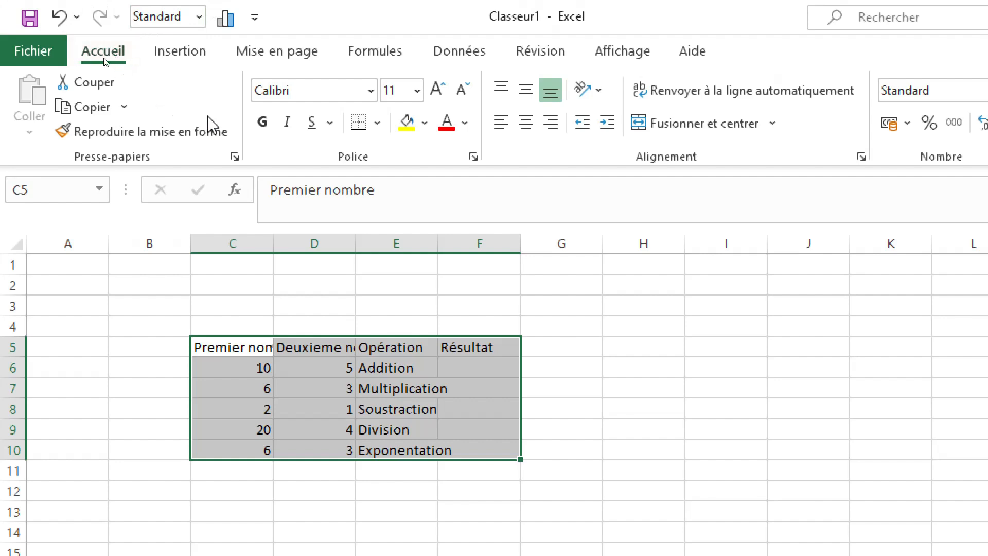
{"action": "left_click", "coordinate": [292, 92]}
{"action": "left_click_drag", "start_coordinate": [250, 92], "coordinate": [295, 91]}
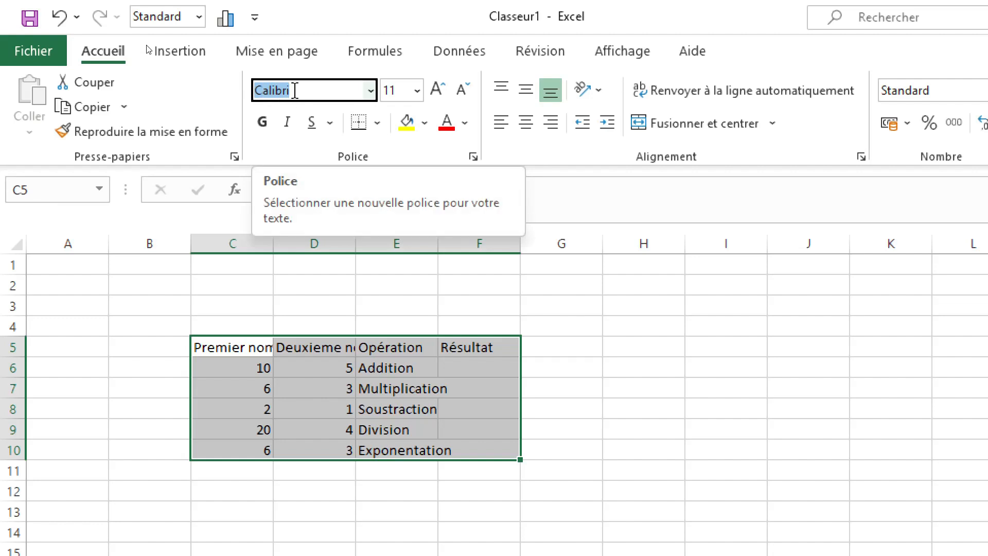
{"action": "type", "text": "Arial"}
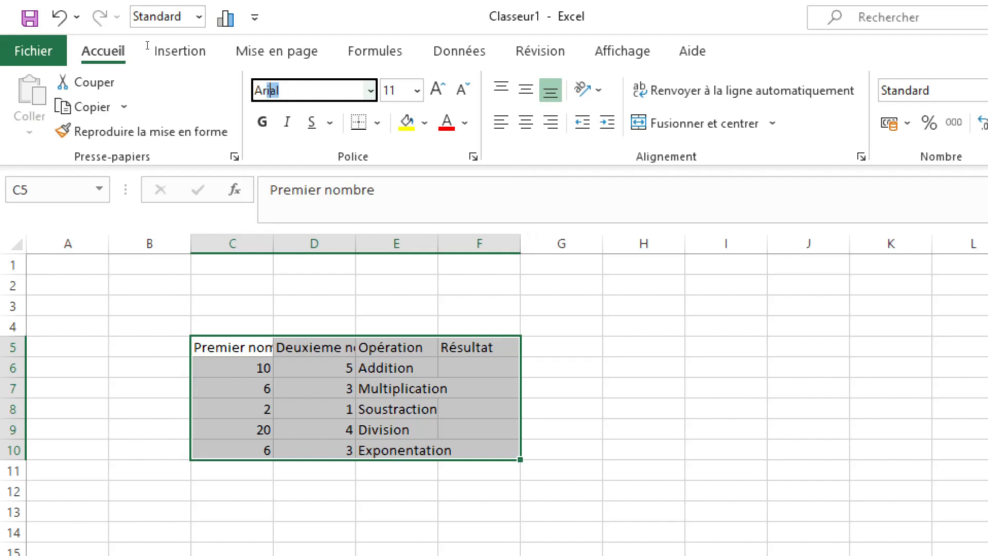
{"action": "key", "text": "Return"}
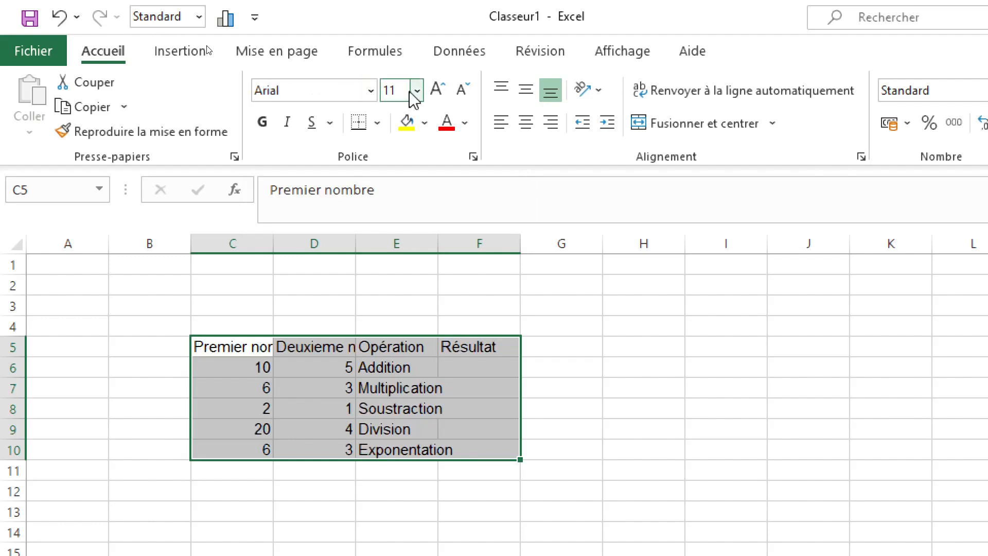
Step: Try enlarging the table's font by two increments to 14, and reduce it back to 11
{"action": "left_click", "coordinate": [444, 94]}
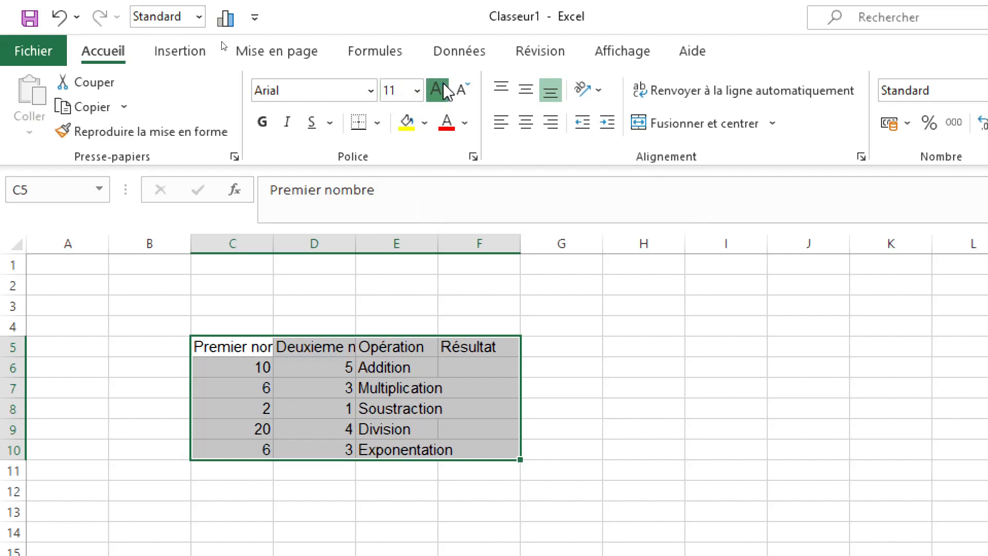
{"action": "left_click", "coordinate": [443, 92]}
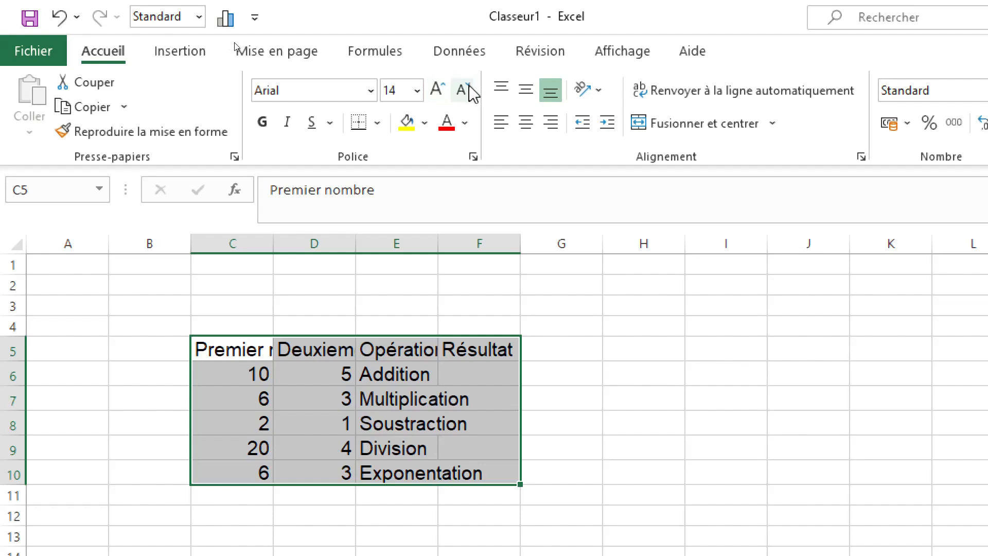
{"action": "left_click", "coordinate": [465, 89]}
{"action": "left_click", "coordinate": [466, 91]}
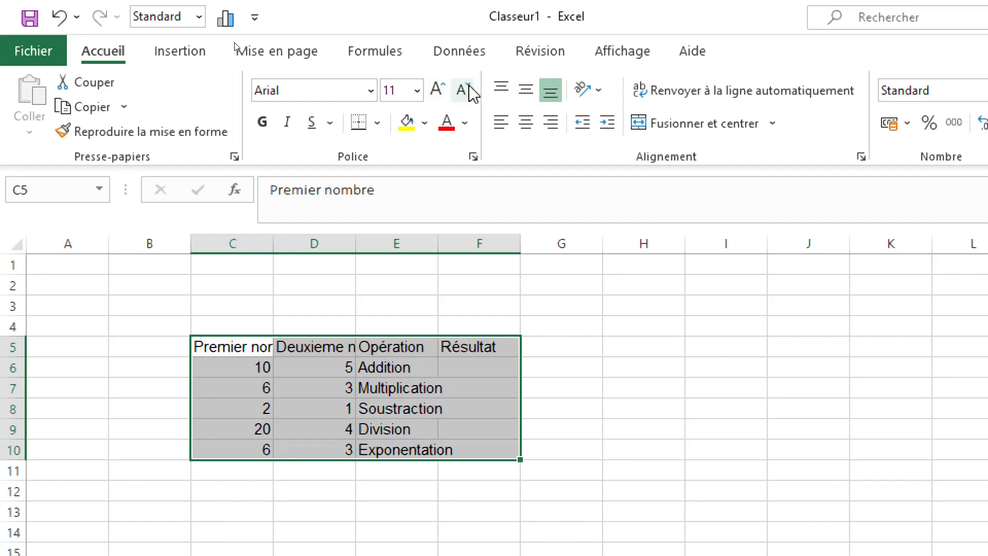
Step: Set the font size of table C5:F10 to 14 and apply all borders to its cells
{"action": "left_click", "coordinate": [416, 92]}
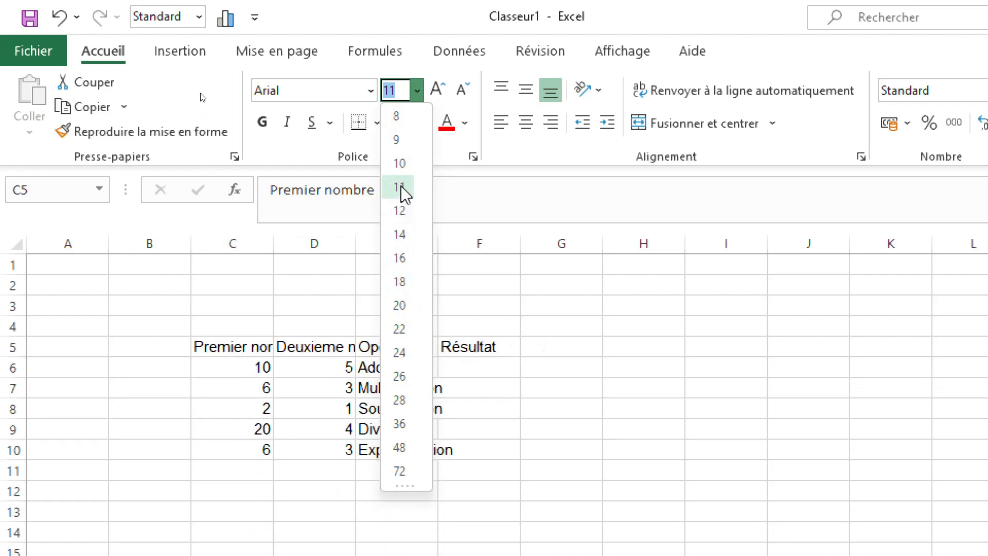
{"action": "left_click", "coordinate": [404, 236]}
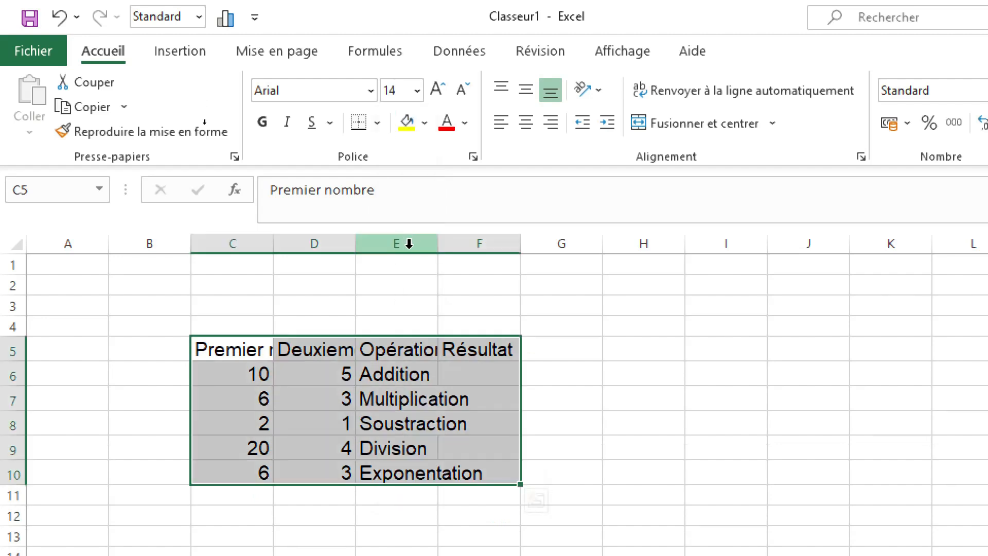
{"action": "left_click", "coordinate": [378, 123]}
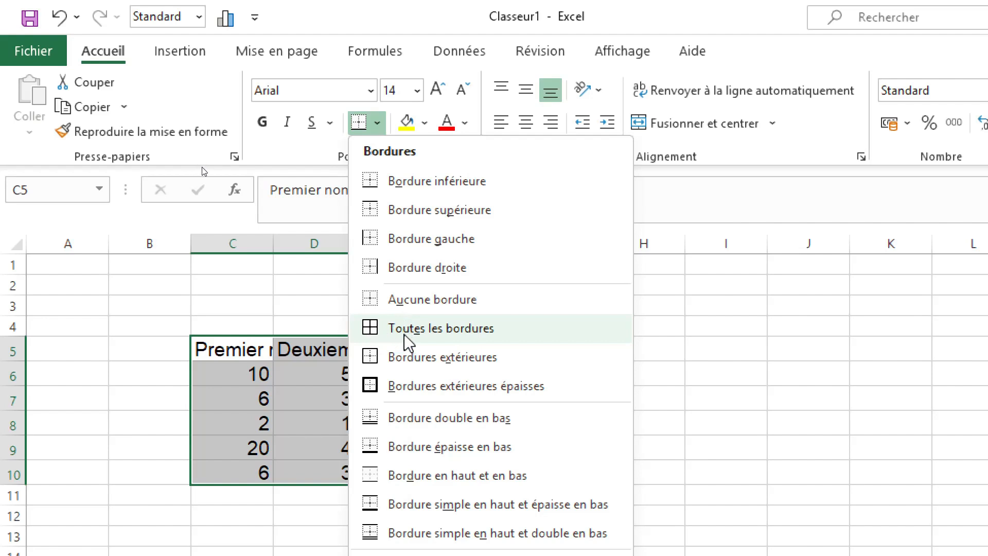
{"action": "left_click", "coordinate": [489, 335]}
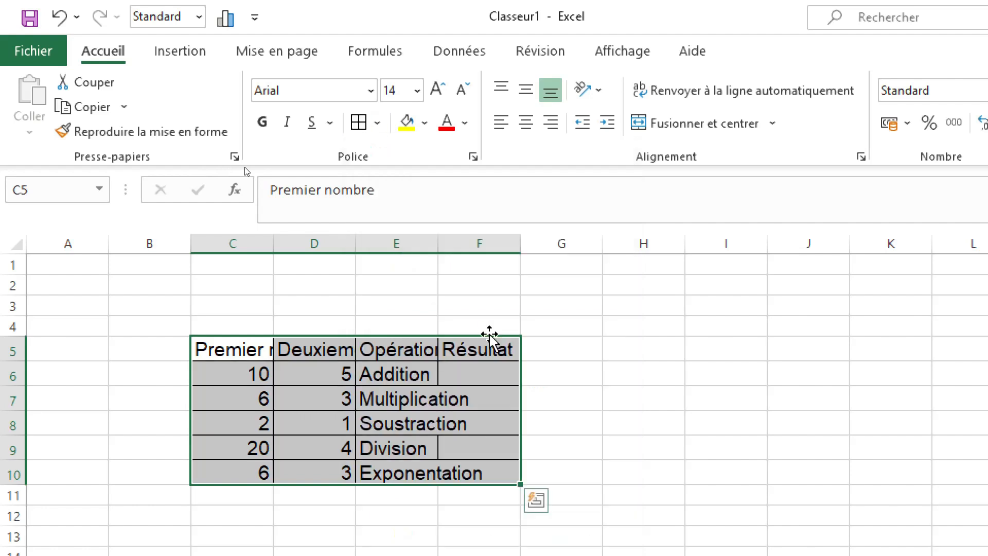
{"action": "left_click", "coordinate": [575, 366]}
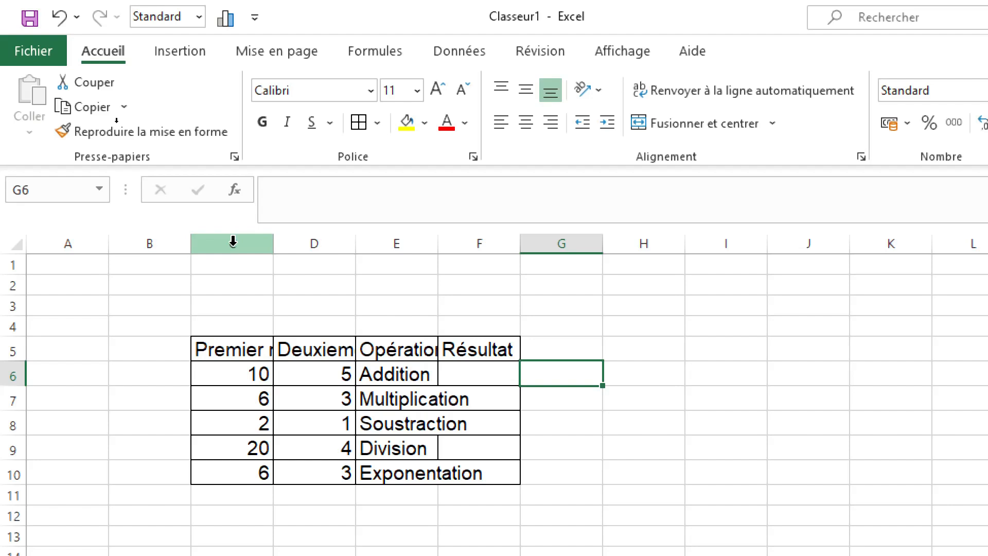
Step: Autofit the widths of columns C to F to their contents
{"action": "left_click_drag", "start_coordinate": [233, 241], "coordinate": [491, 231]}
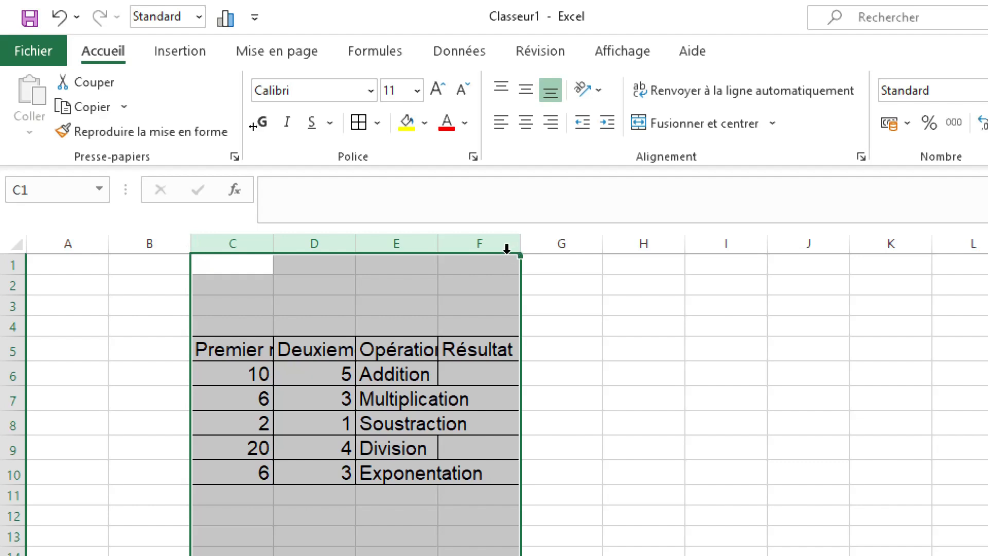
{"action": "double_click", "coordinate": [355, 251]}
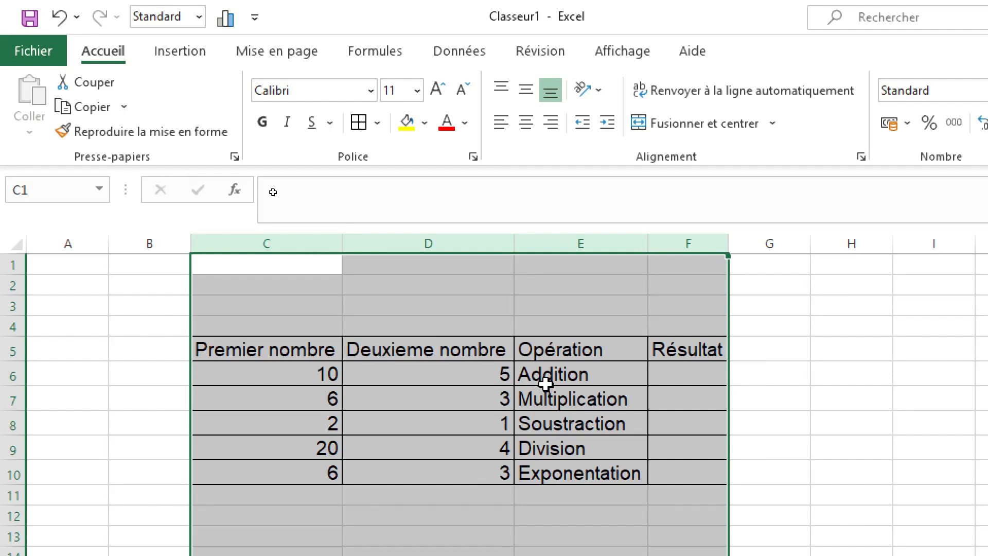
{"action": "left_click", "coordinate": [837, 402]}
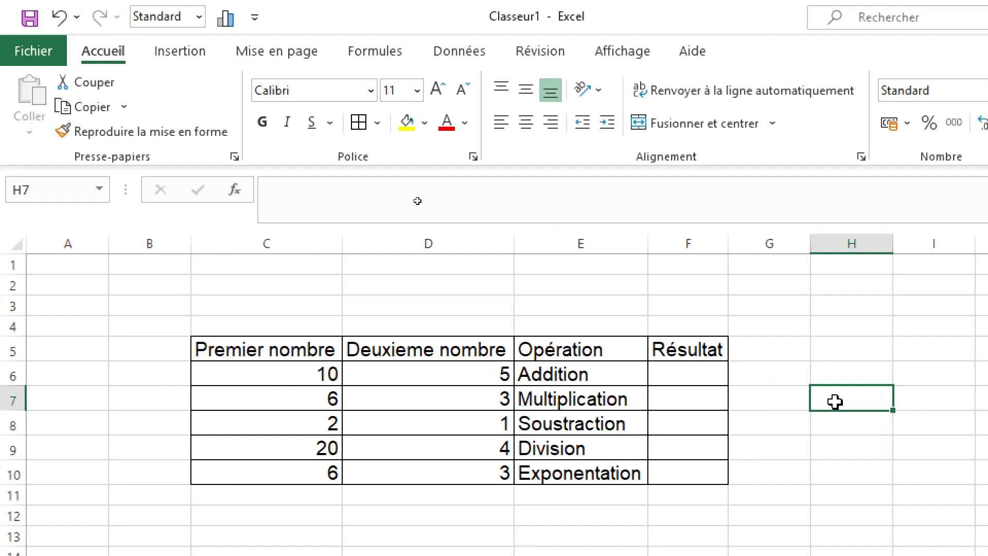
{"action": "left_click_drag", "start_coordinate": [394, 389], "coordinate": [695, 286]}
{"action": "left_click", "coordinate": [794, 331]}
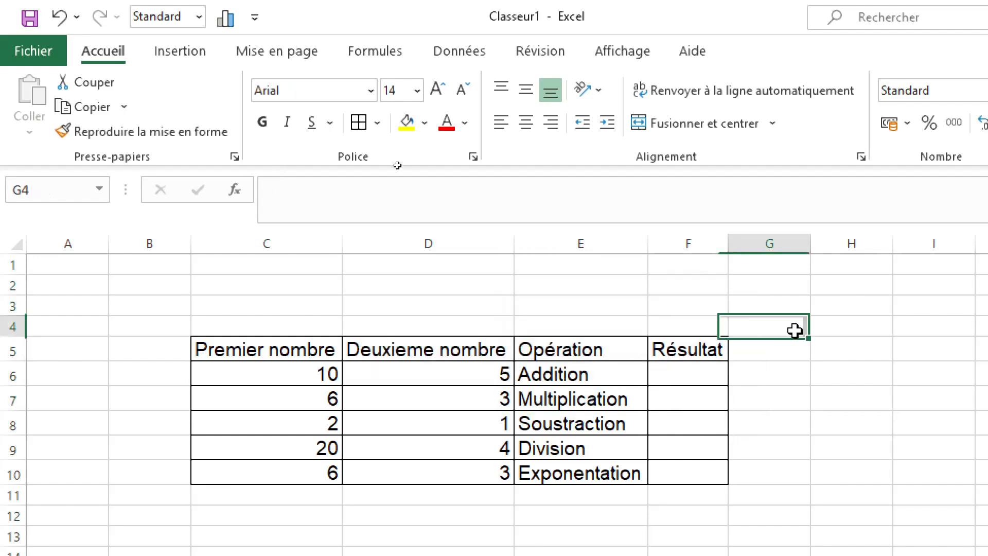
Step: Make the header row C5:F5 bold and fill it with Orange, Accent 2, 60% lighter
{"action": "left_click", "coordinate": [669, 344]}
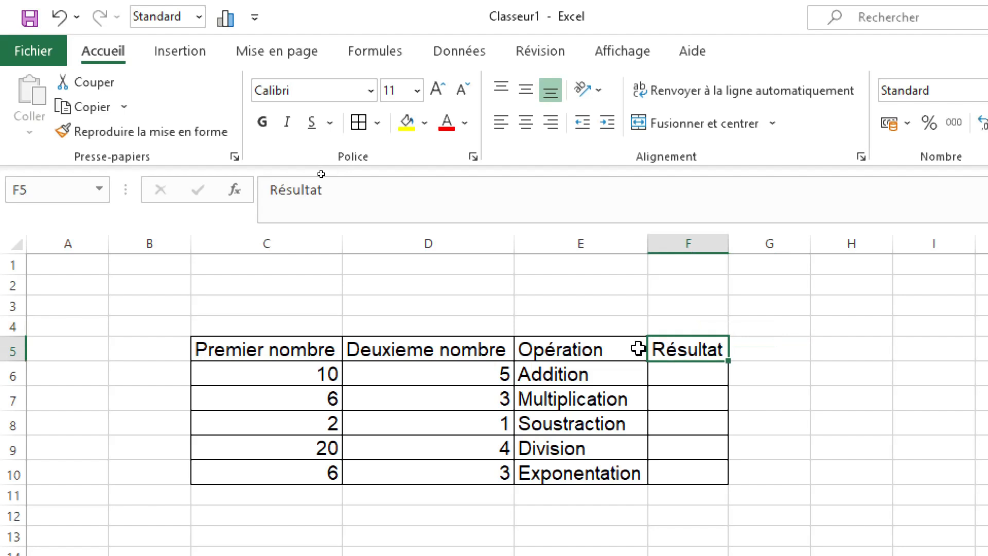
{"action": "left_click_drag", "start_coordinate": [638, 349], "coordinate": [206, 351]}
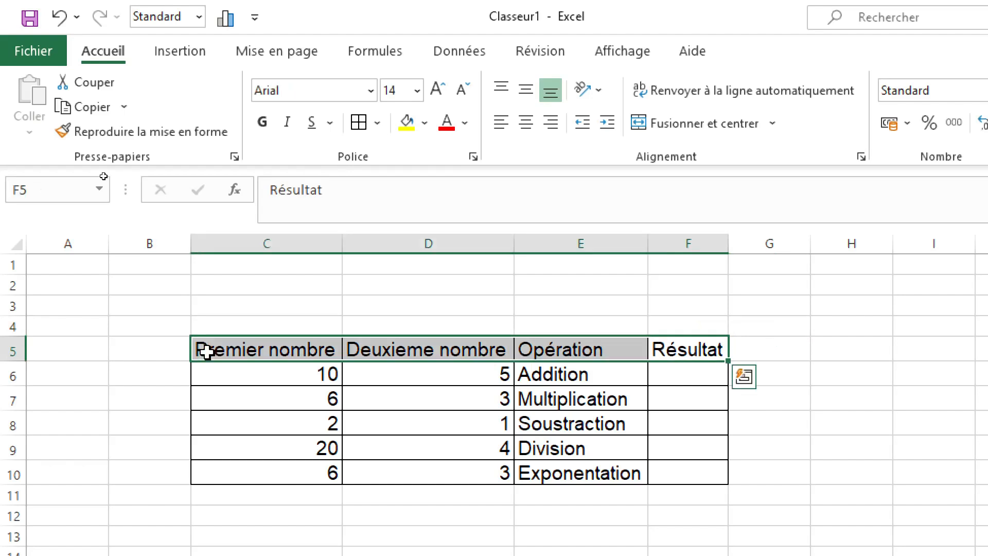
{"action": "left_click", "coordinate": [261, 123]}
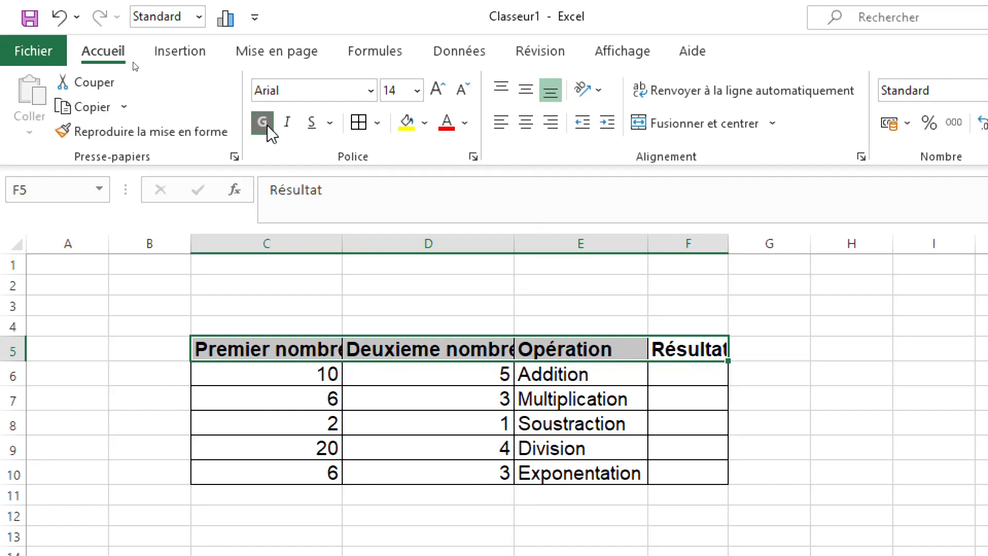
{"action": "left_click", "coordinate": [425, 124]}
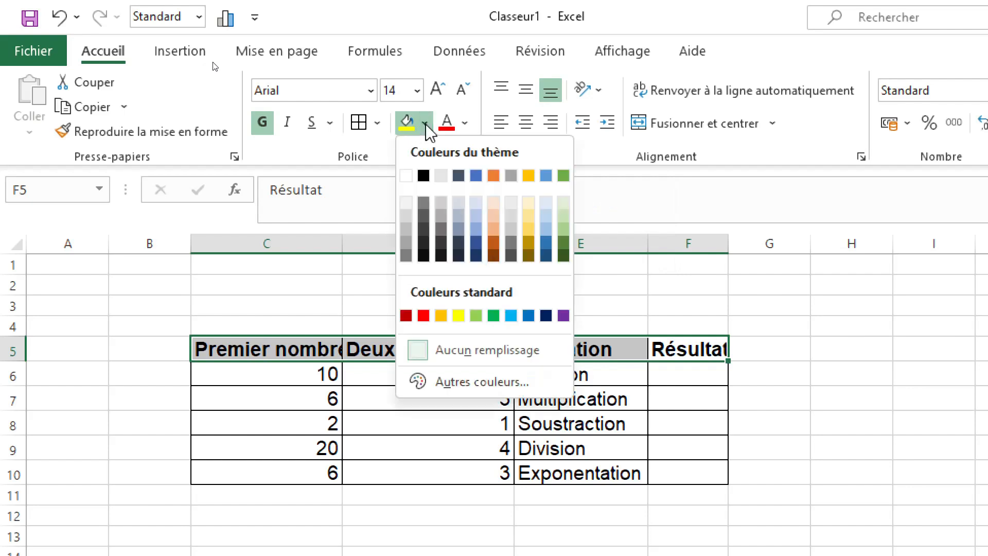
{"action": "left_click", "coordinate": [494, 216]}
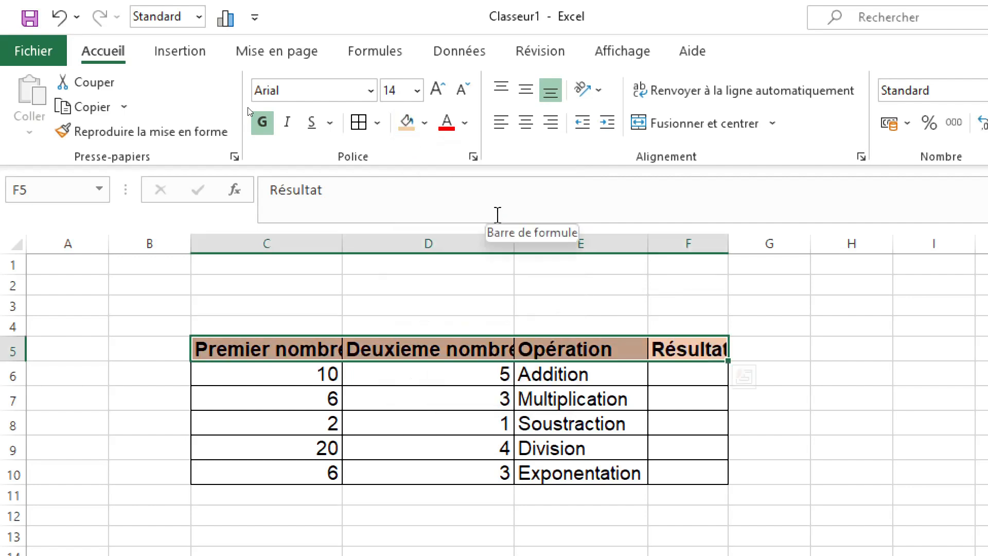
{"action": "left_click", "coordinate": [533, 303]}
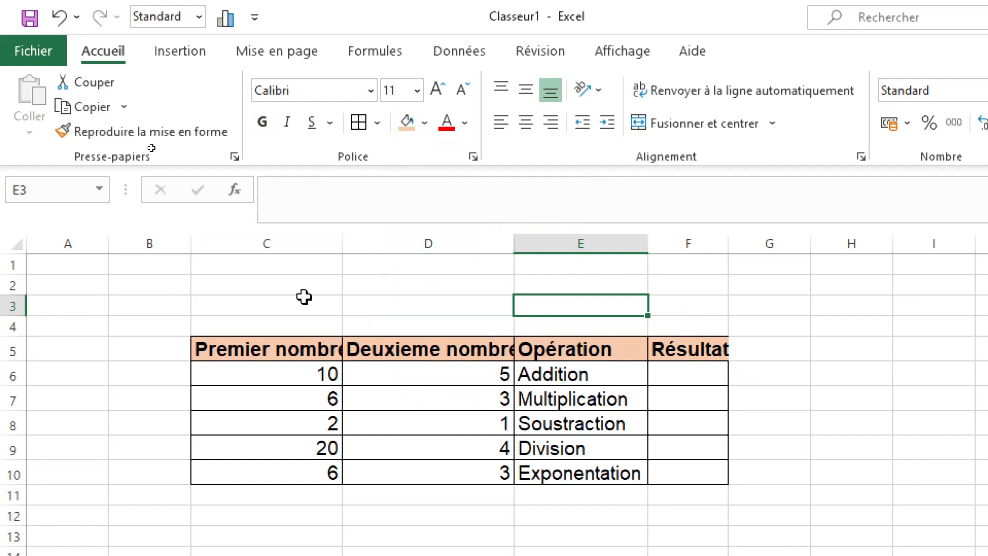
Step: Autofit columns C to F again so their widths match the bold headers
{"action": "left_click", "coordinate": [267, 245]}
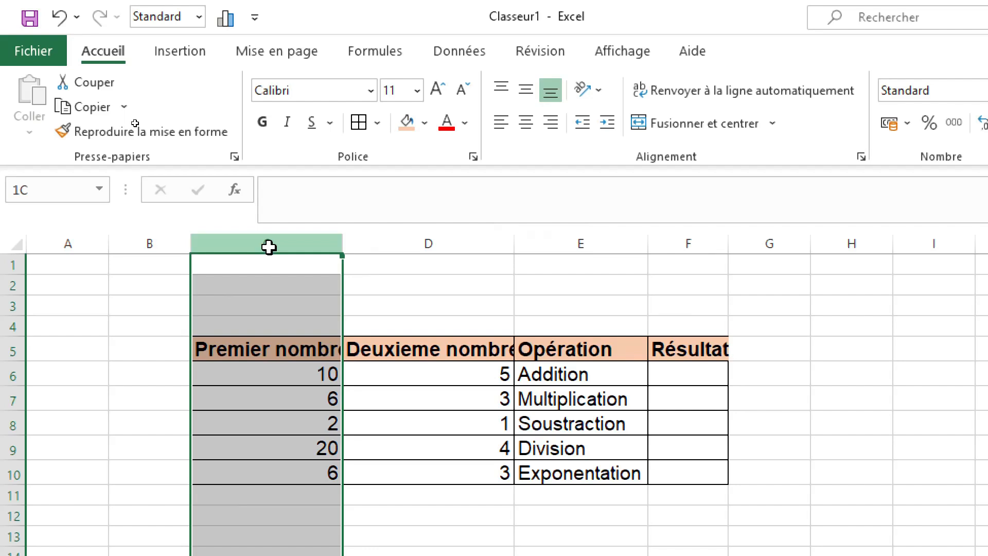
{"action": "left_click_drag", "start_coordinate": [268, 247], "coordinate": [722, 252]}
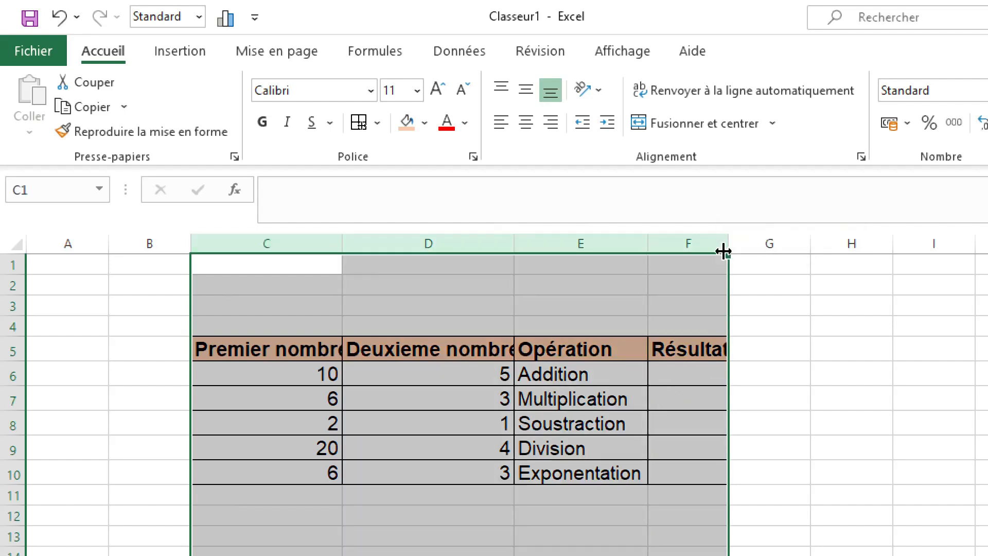
{"action": "double_click", "coordinate": [723, 252]}
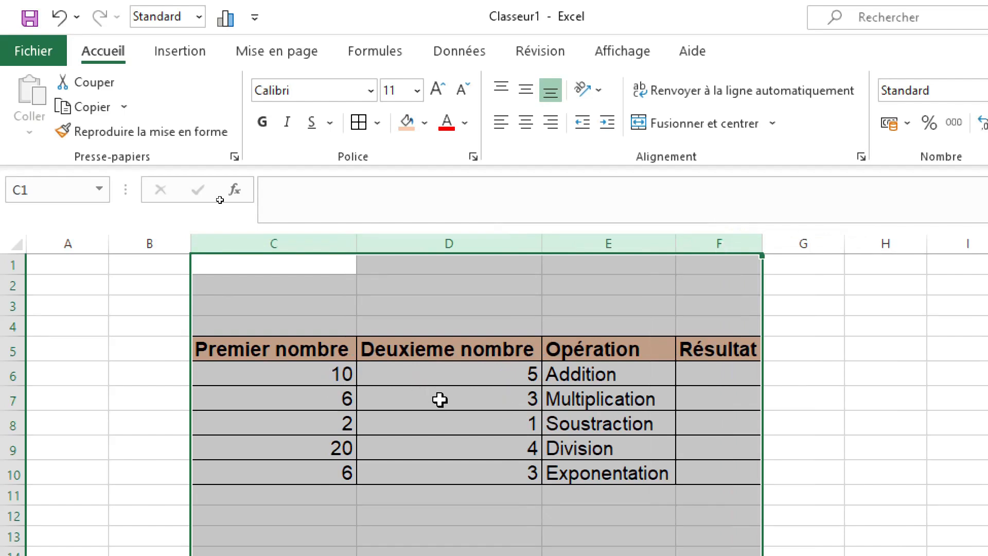
{"action": "left_click", "coordinate": [786, 373]}
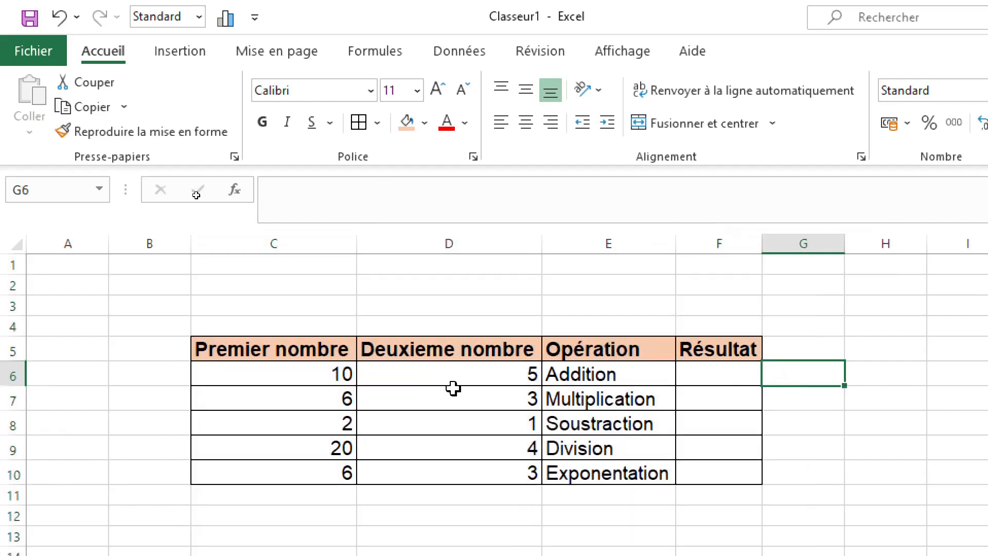
Step: Center the numbers in cells C6:D10 horizontally
{"action": "left_click", "coordinate": [319, 370]}
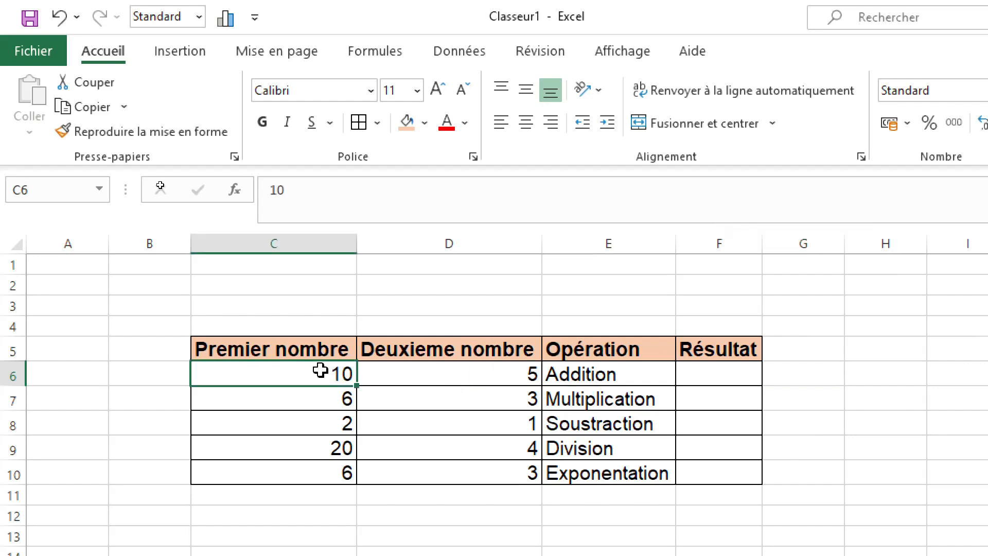
{"action": "mouse_move", "coordinate": [319, 370]}
{"action": "left_mouse_down"}
{"action": "mouse_move", "coordinate": [476, 449]}
{"action": "mouse_move", "coordinate": [503, 450]}
{"action": "mouse_move", "coordinate": [505, 470]}
{"action": "mouse_move", "coordinate": [535, 474]}
{"action": "left_mouse_up"}
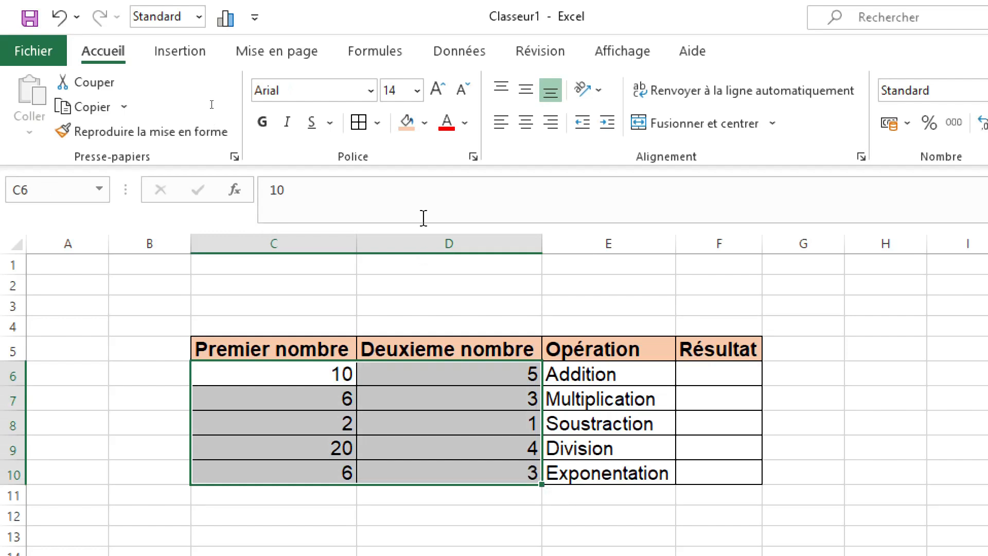
{"action": "left_click", "coordinate": [526, 129]}
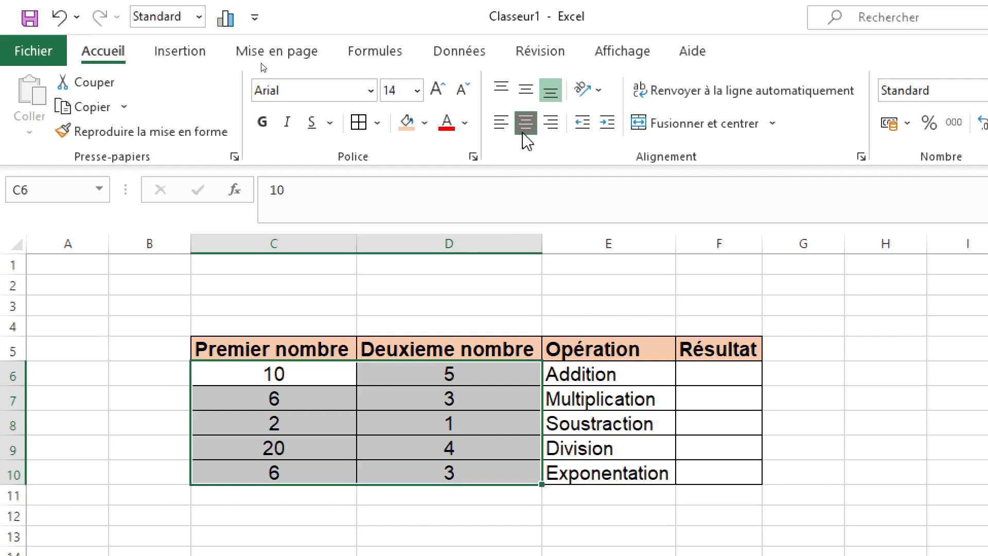
{"action": "left_click", "coordinate": [697, 376]}
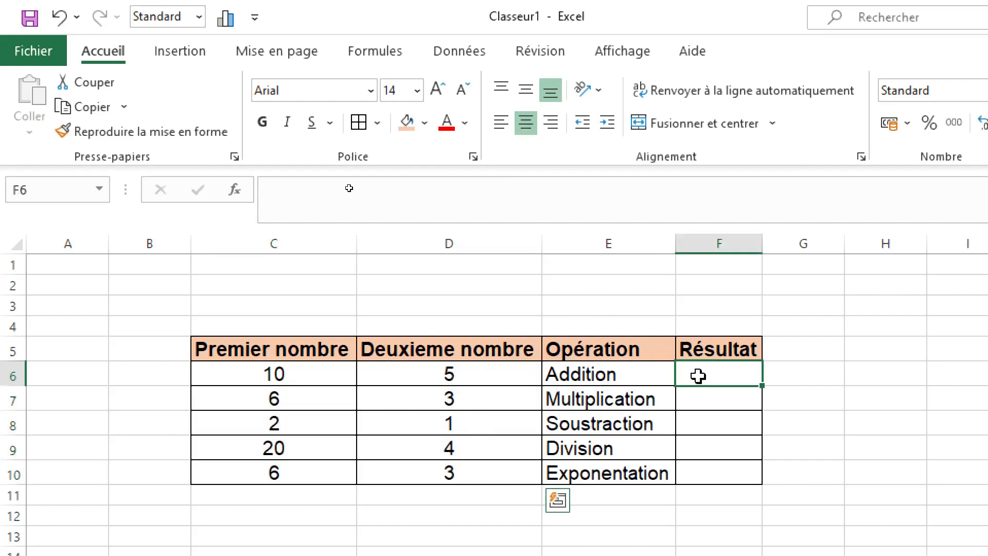
Step: Center the result cells F6:F10 horizontally
{"action": "left_click_drag", "start_coordinate": [697, 377], "coordinate": [715, 477]}
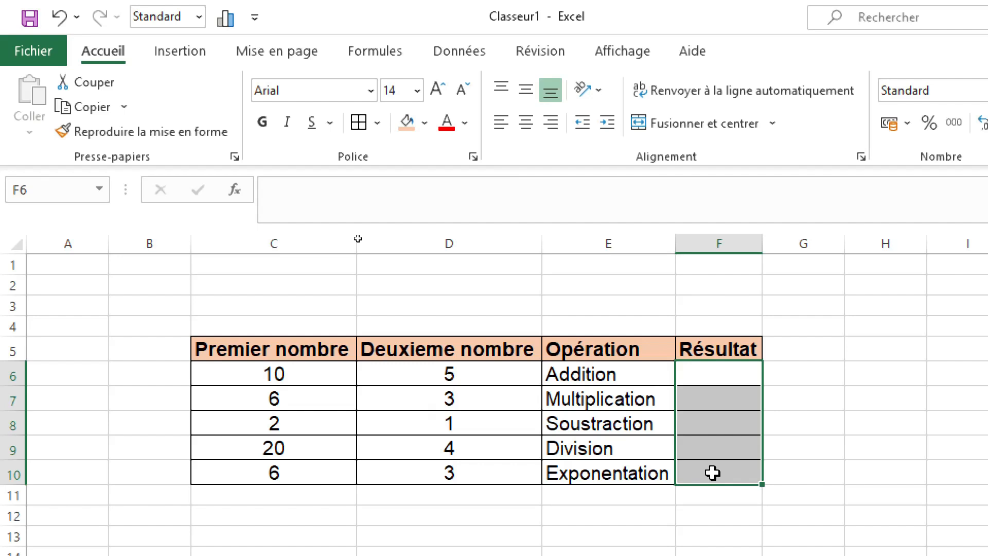
{"action": "left_click", "coordinate": [527, 126]}
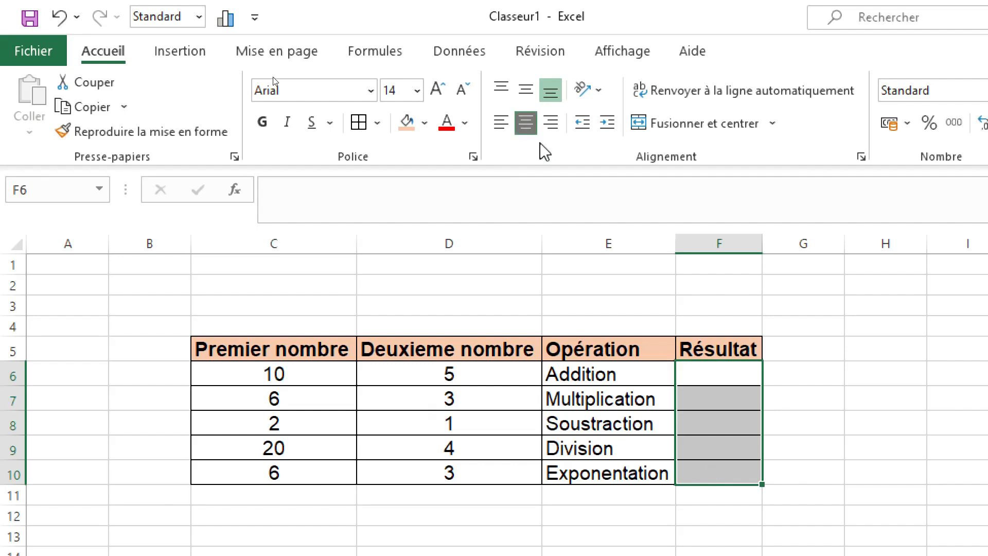
{"action": "left_click", "coordinate": [828, 422]}
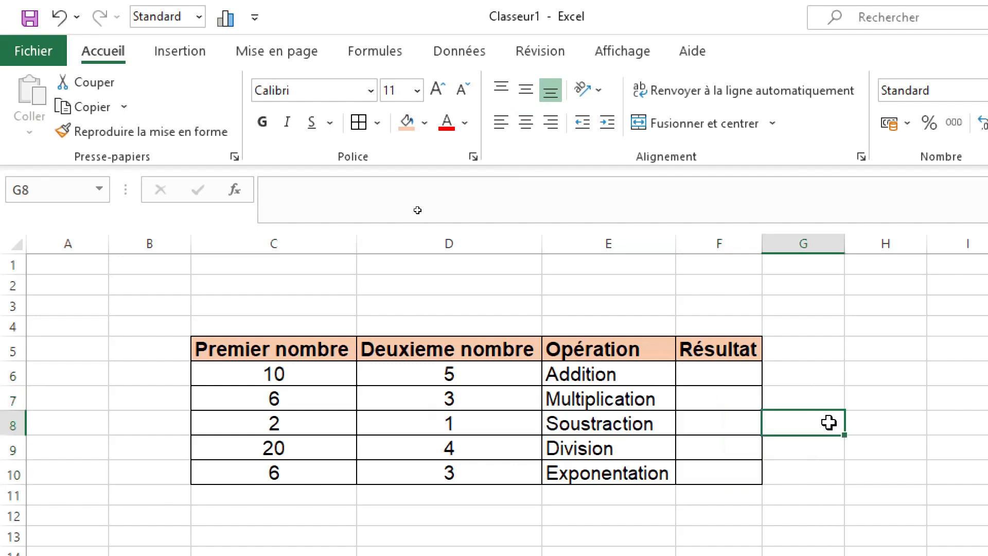
{"action": "left_click", "coordinate": [726, 513]}
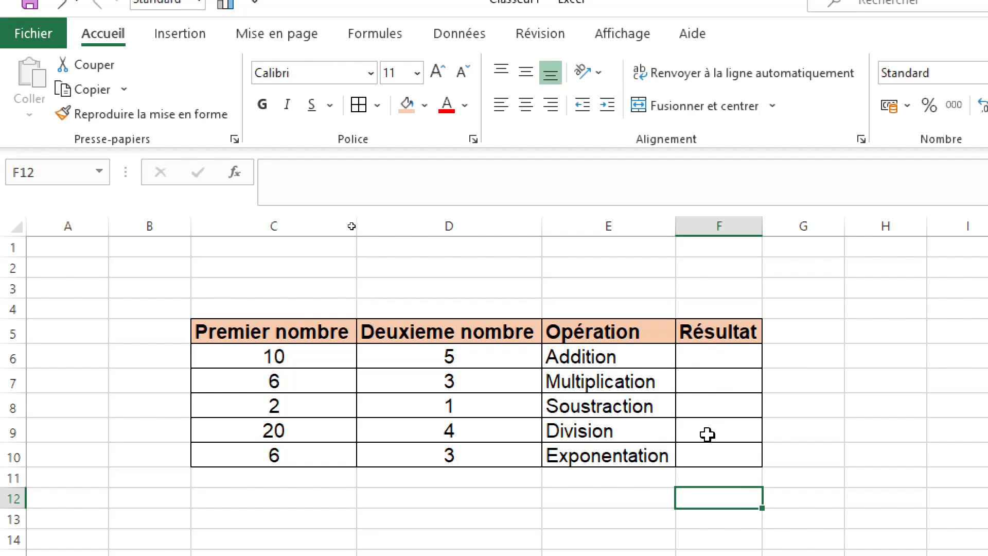
Step: Enter the addition formula =C6+D6 in cell F6 of the Résultat column
{"action": "left_click", "coordinate": [698, 355]}
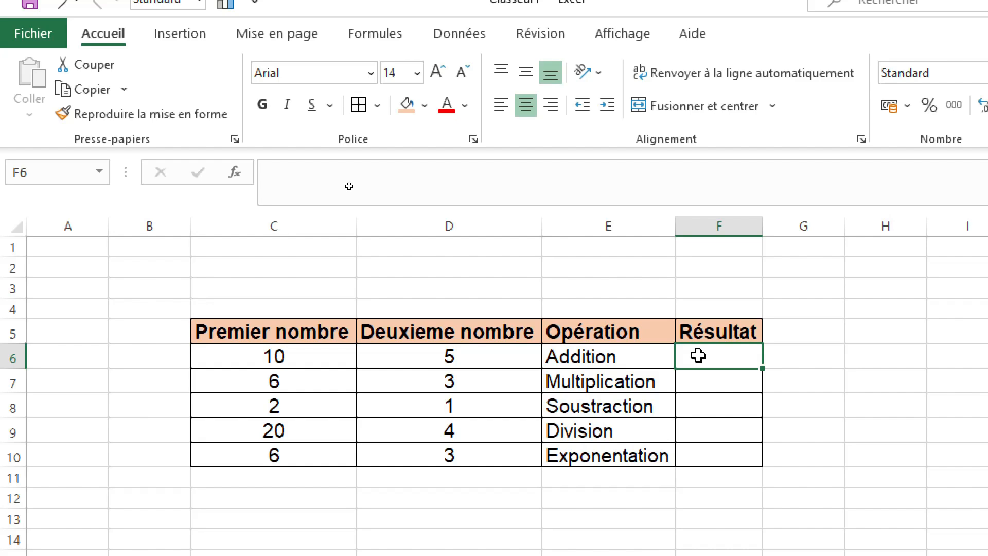
{"action": "type", "text": "="}
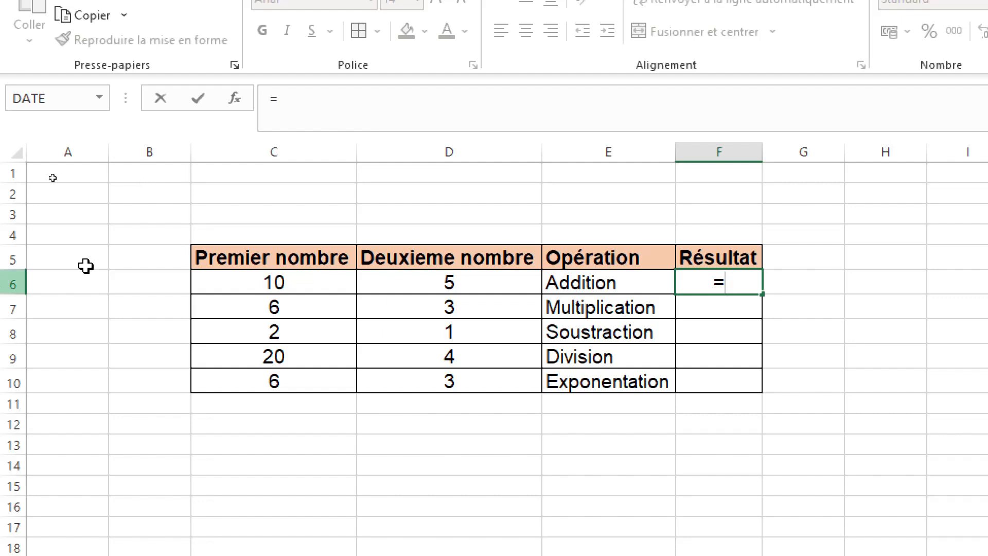
{"action": "left_click", "coordinate": [303, 288]}
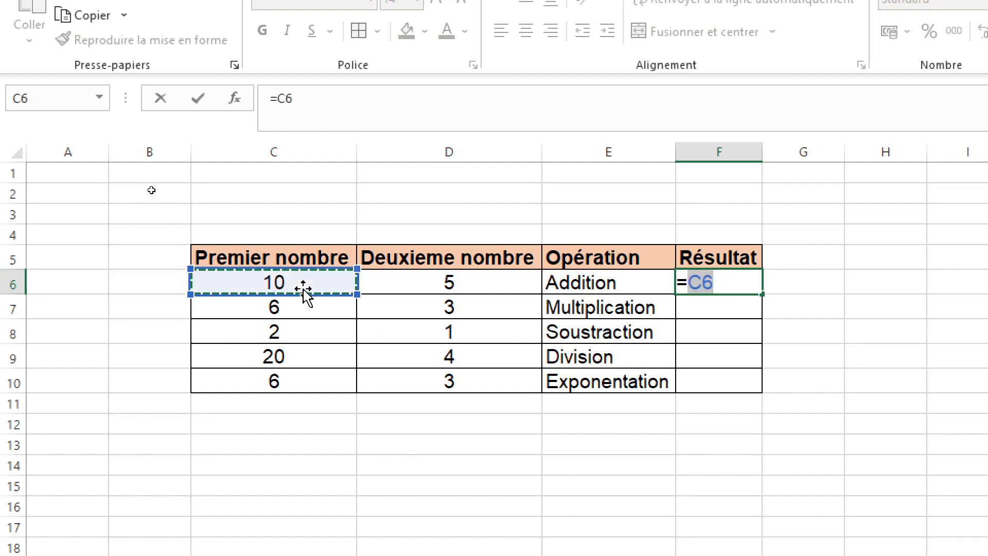
{"action": "type", "text": "+"}
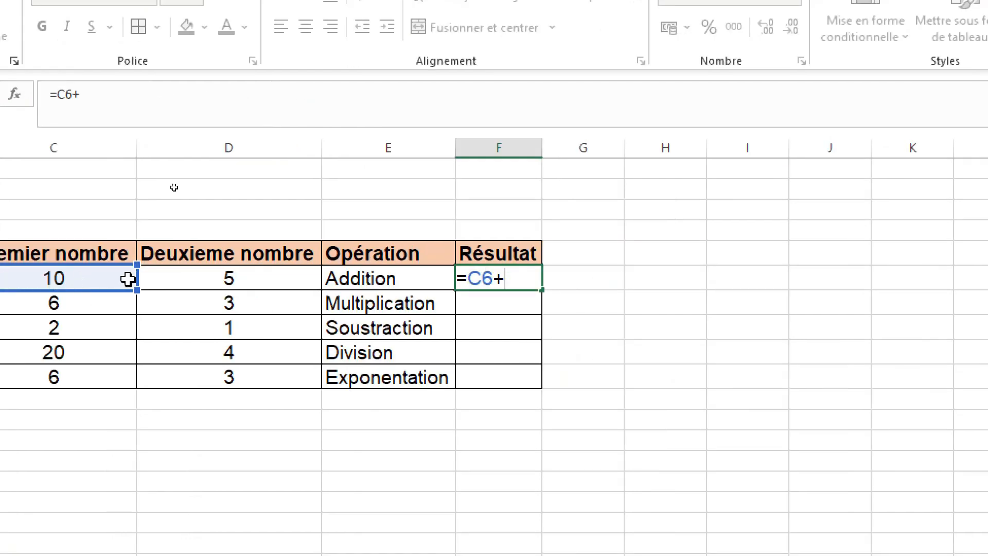
{"action": "left_click", "coordinate": [227, 280]}
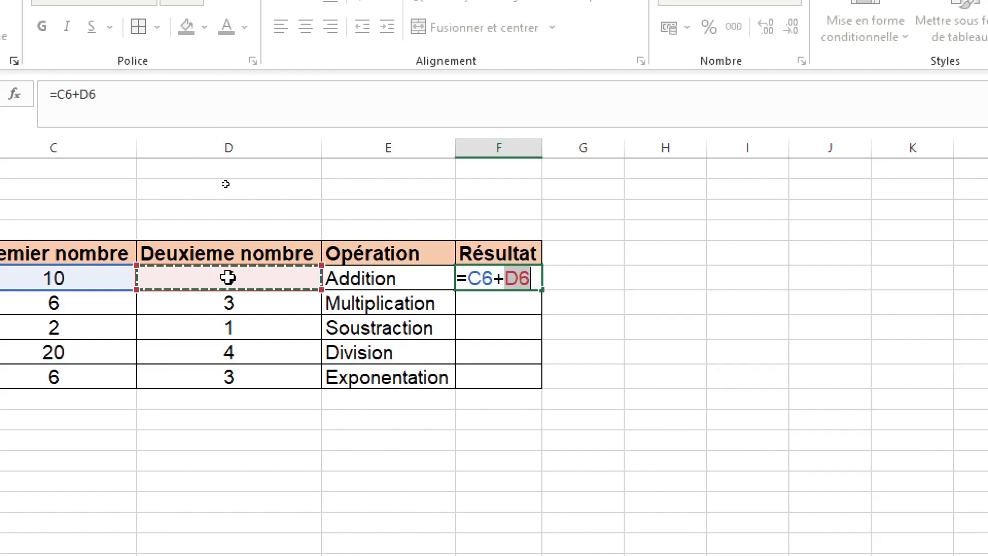
{"action": "left_click", "coordinate": [109, 101]}
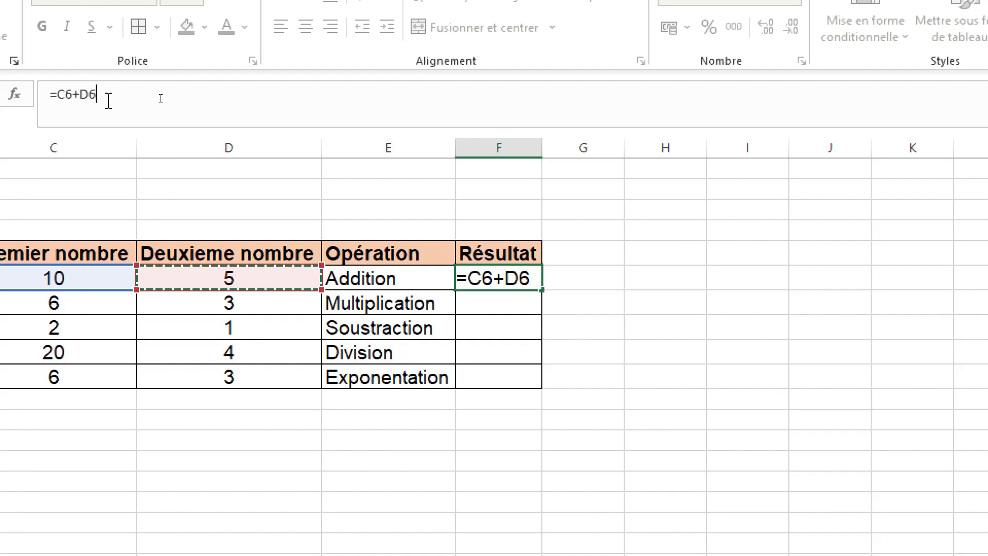
{"action": "left_click_drag", "start_coordinate": [108, 100], "coordinate": [46, 101]}
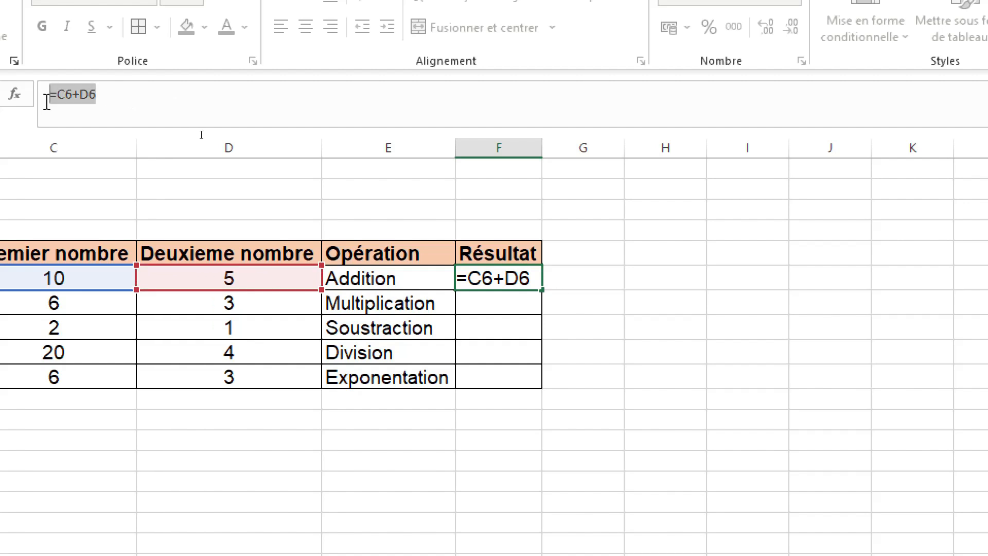
{"action": "key", "text": "Return"}
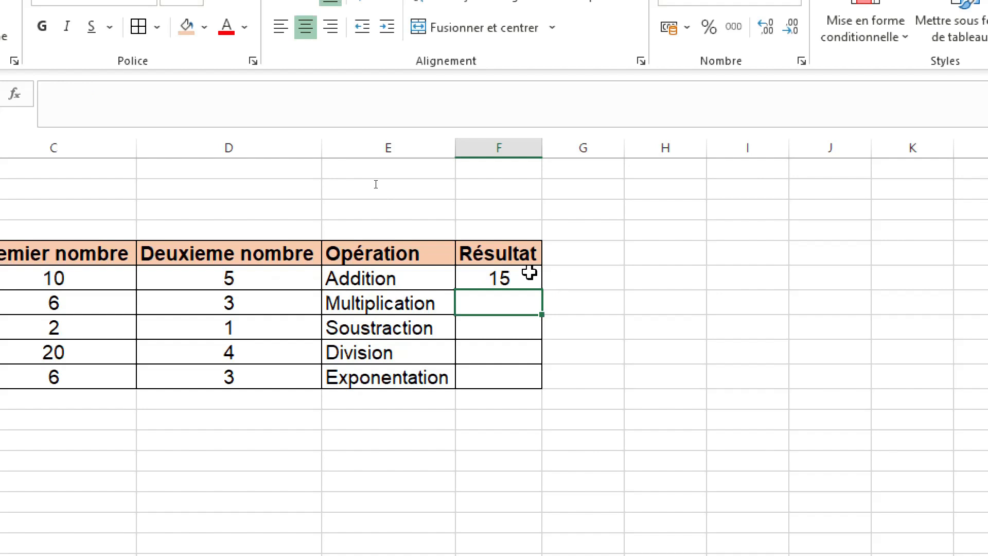
Step: Enter the multiplication formula =C7*D7 in cell F7 of the Résultat column
{"action": "left_click", "coordinate": [494, 329]}
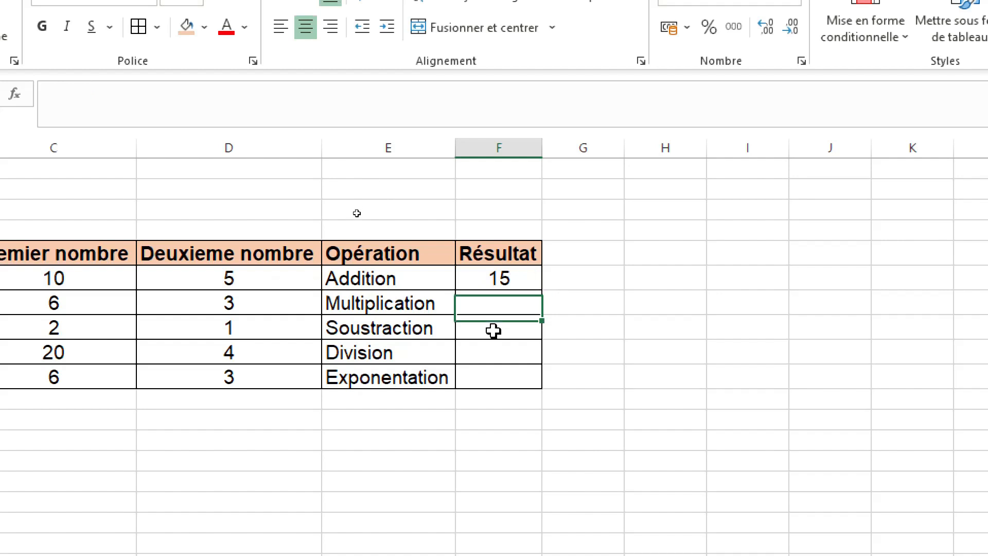
{"action": "left_click", "coordinate": [483, 297]}
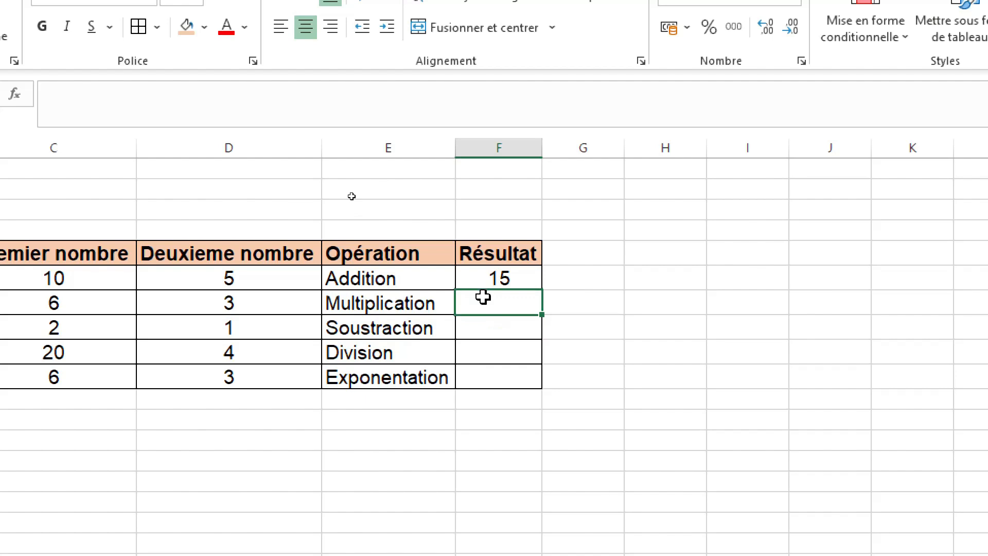
{"action": "left_click", "coordinate": [75, 100]}
{"action": "type", "text": "="}
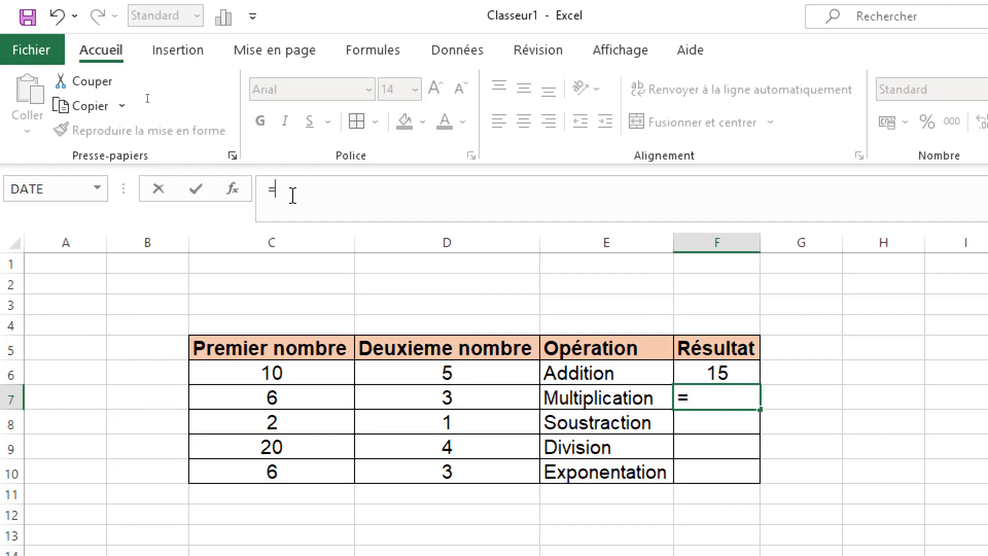
{"action": "left_click", "coordinate": [265, 395]}
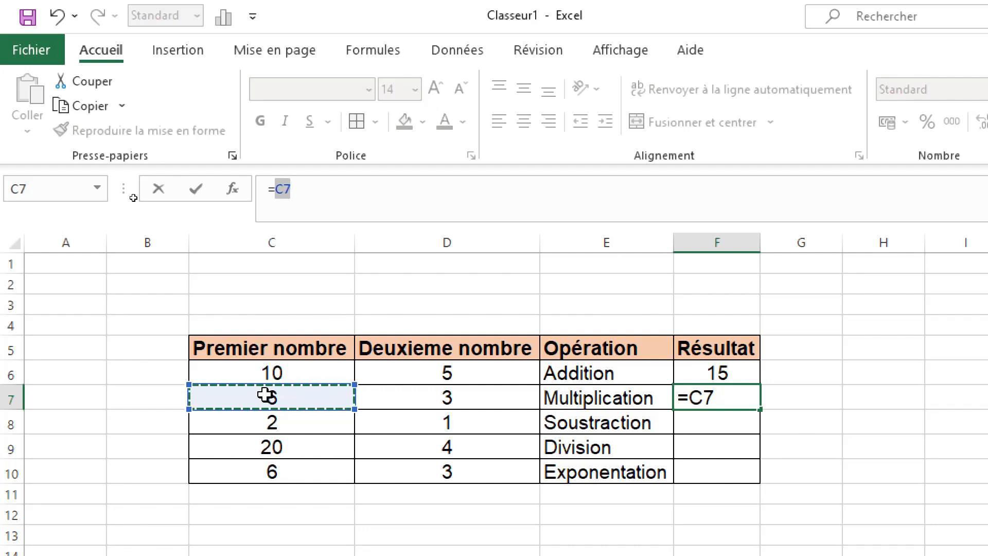
{"action": "type", "text": "*"}
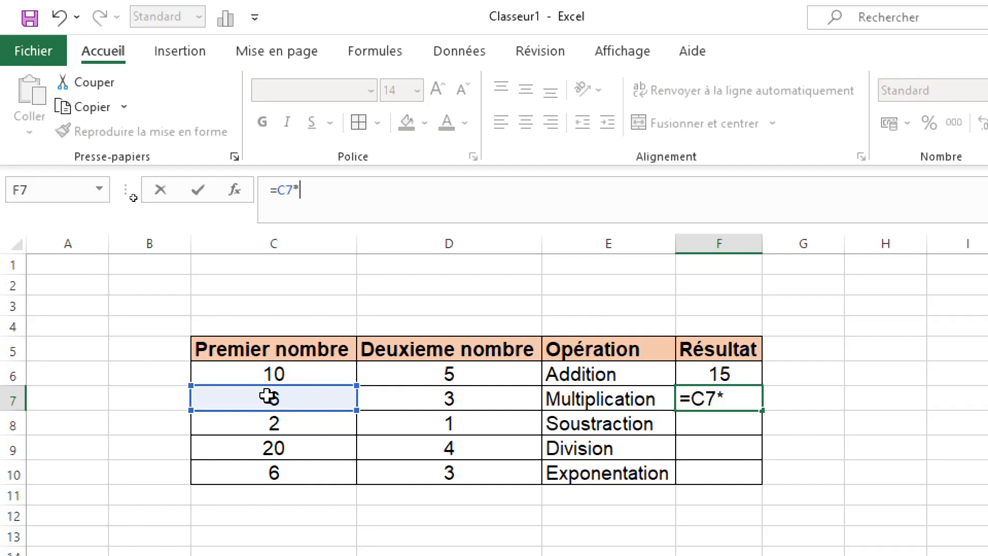
{"action": "left_click", "coordinate": [462, 404]}
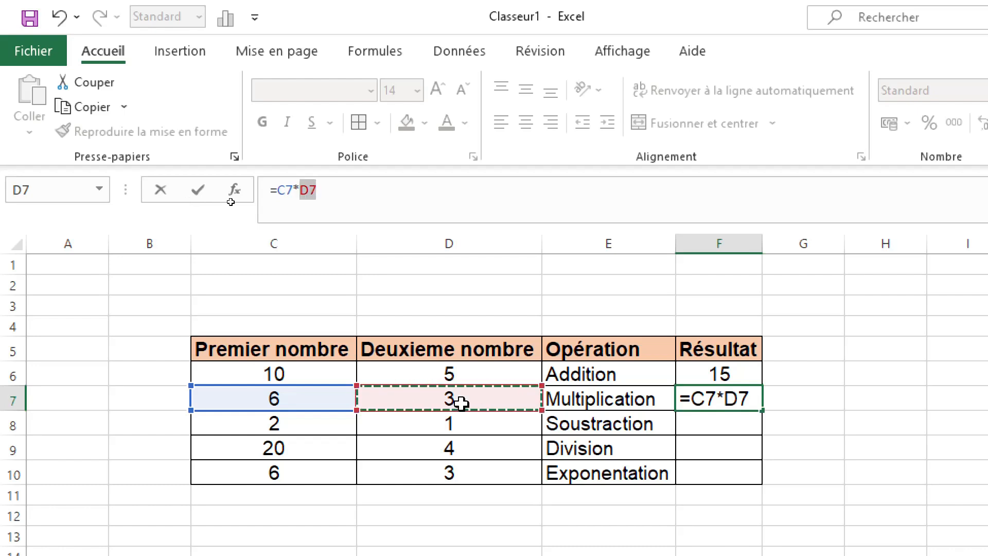
{"action": "left_click", "coordinate": [197, 195]}
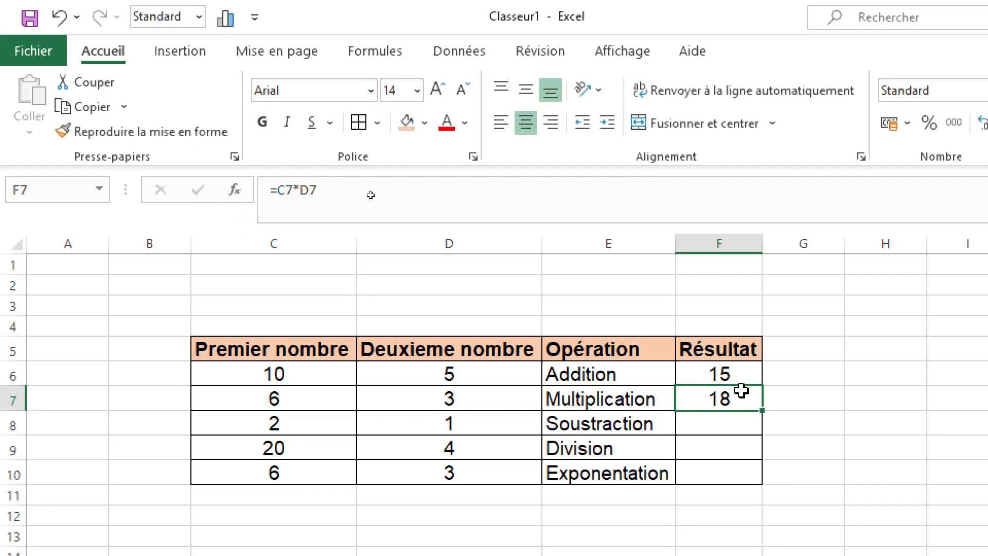
Step: Enter the subtraction formula =C8-D8 in cell F8 of the Résultat column
{"action": "left_click", "coordinate": [720, 421]}
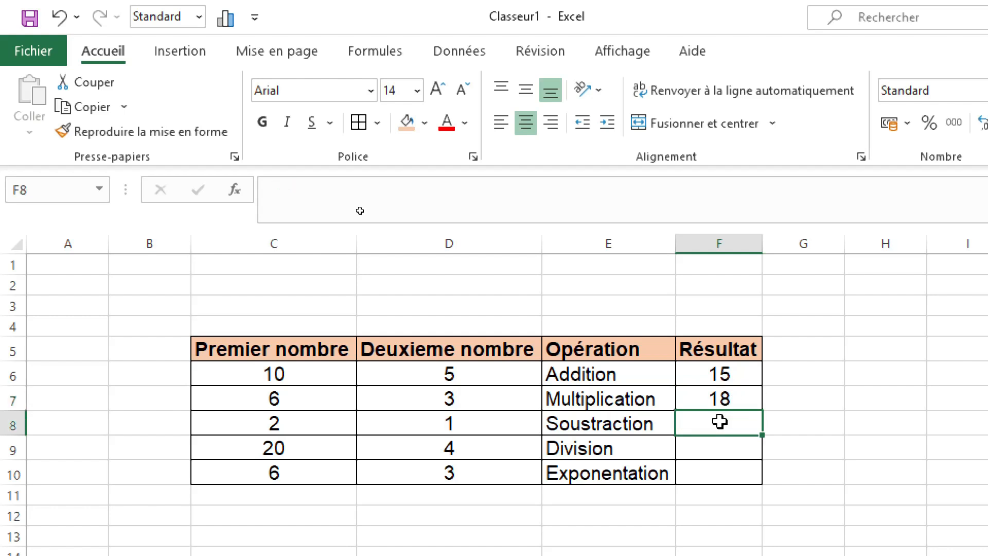
{"action": "type", "text": "="}
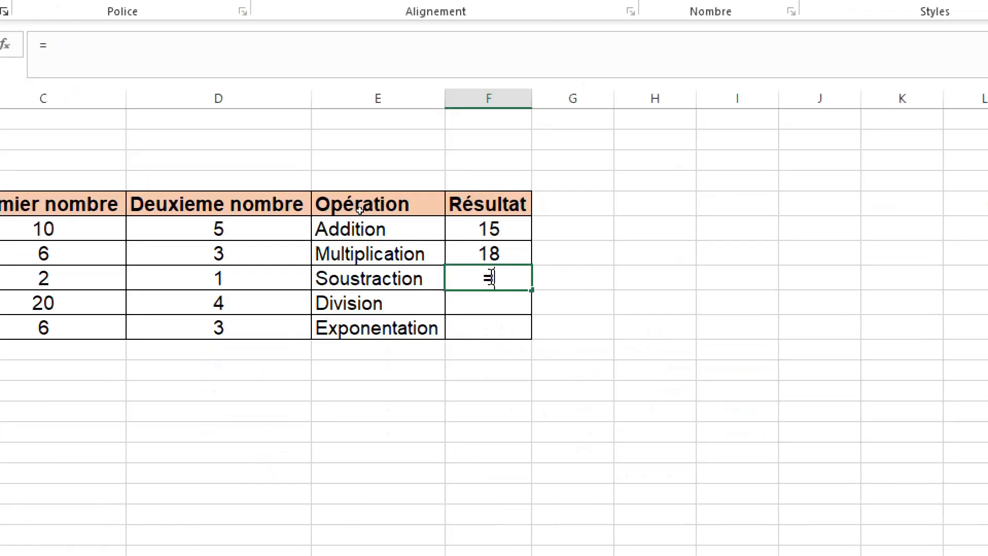
{"action": "left_click", "coordinate": [34, 278]}
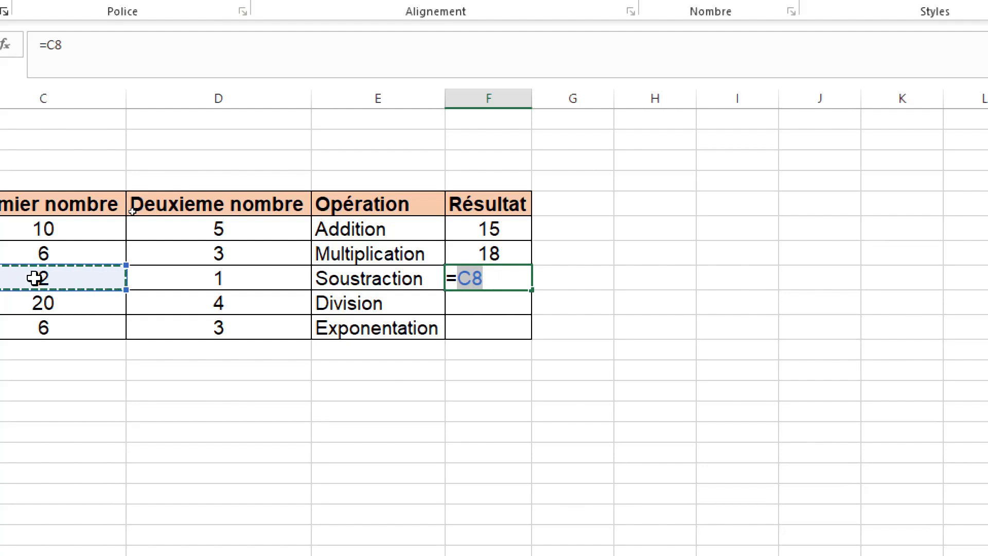
{"action": "type", "text": "-"}
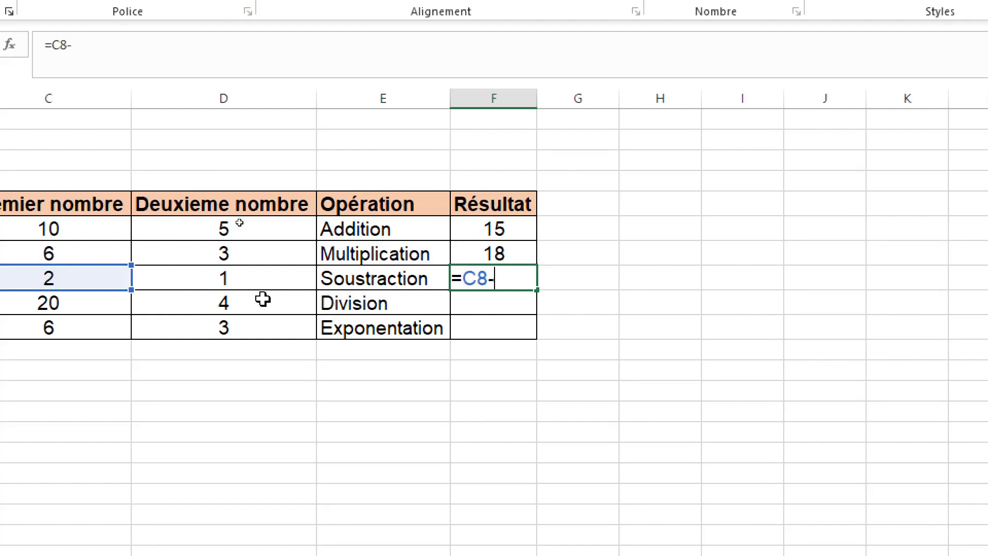
{"action": "left_click", "coordinate": [257, 278]}
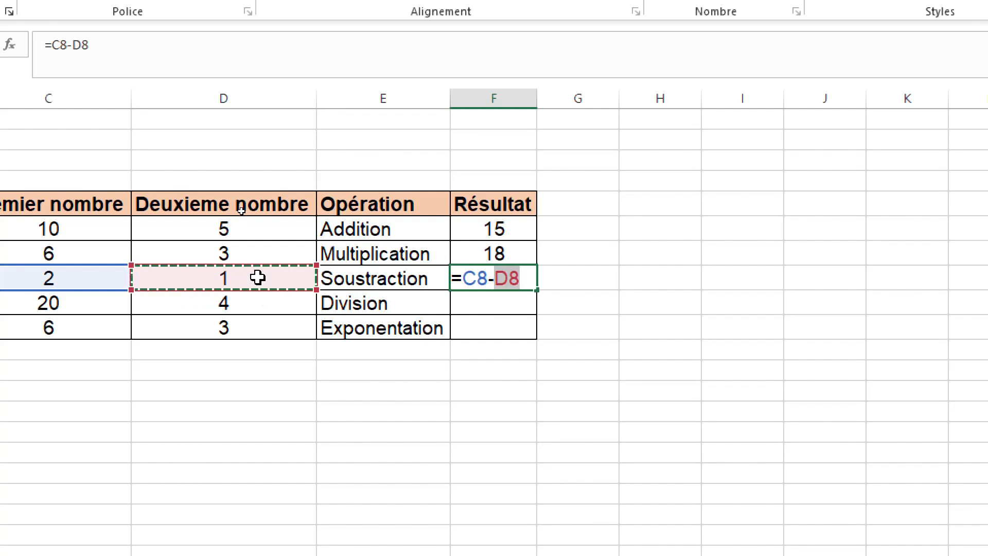
{"action": "key", "text": "Return"}
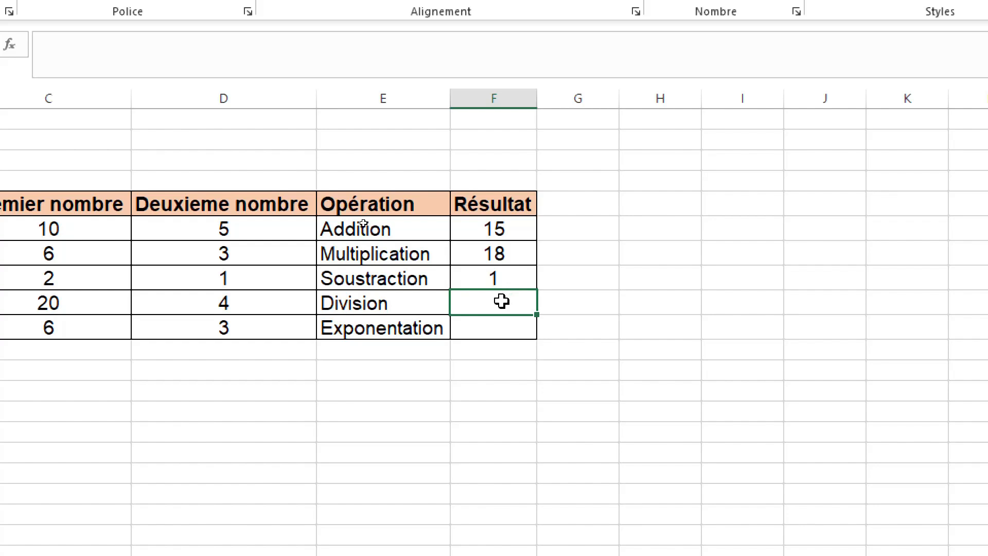
Step: Enter the division formula =C9/D9 in cell F9 of the Résultat column
{"action": "type", "text": "="}
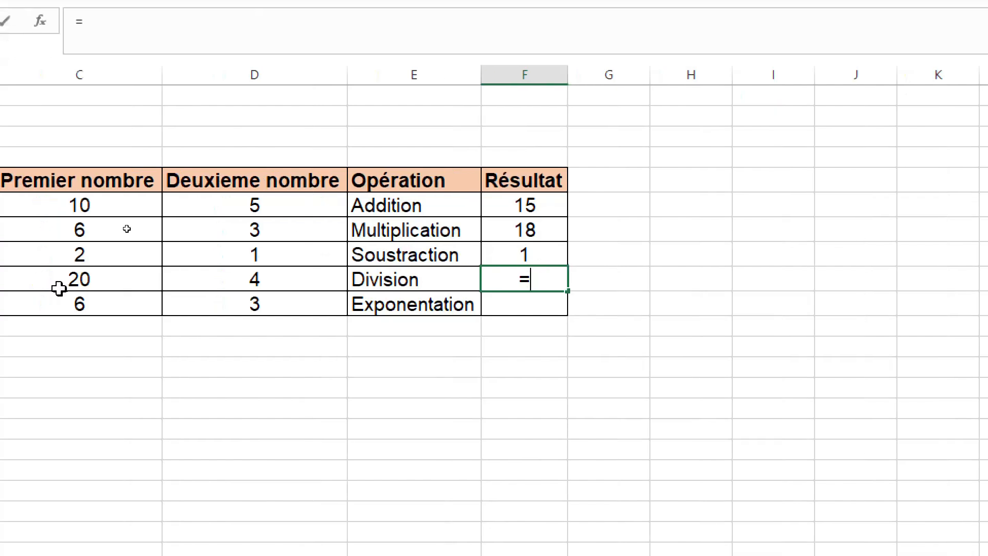
{"action": "left_click", "coordinate": [24, 287]}
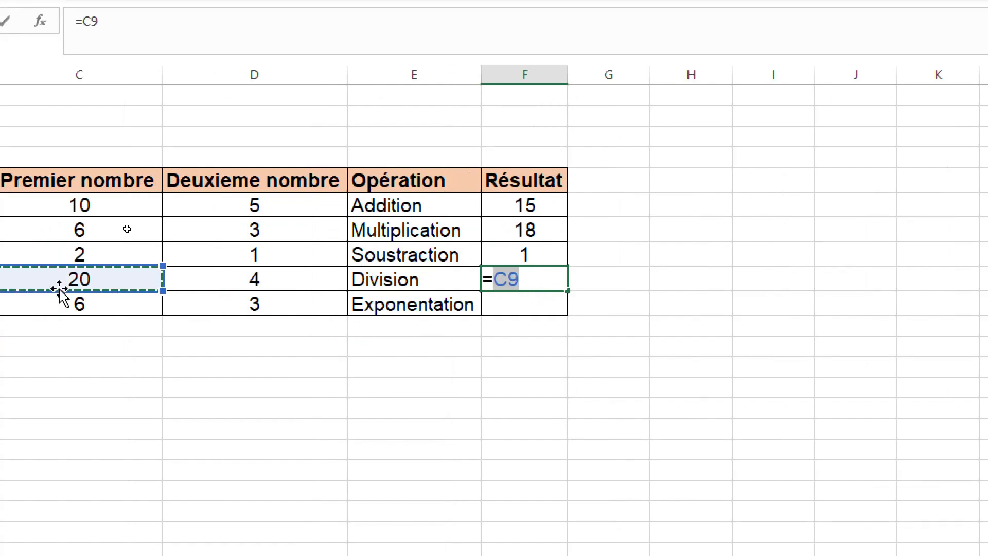
{"action": "type", "text": "/"}
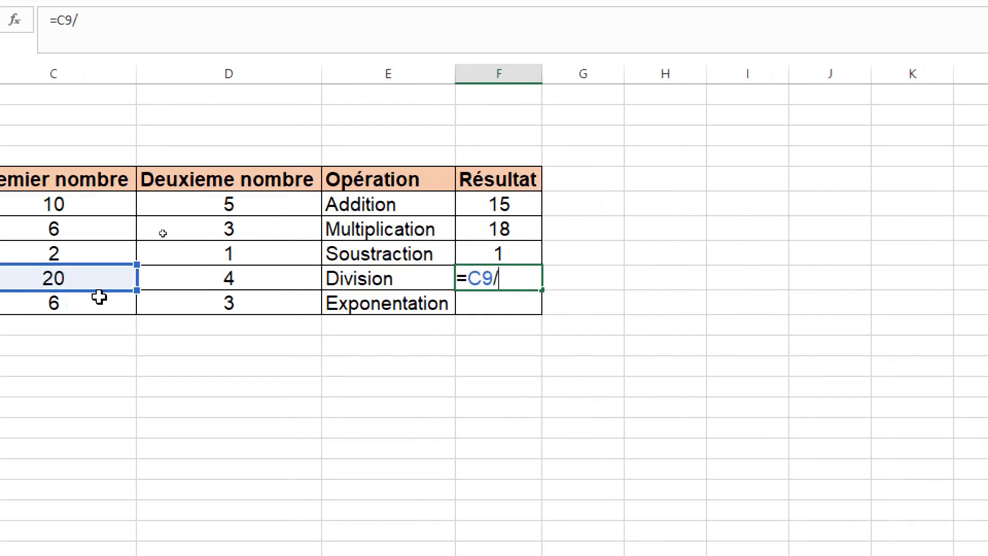
{"action": "left_click", "coordinate": [185, 278]}
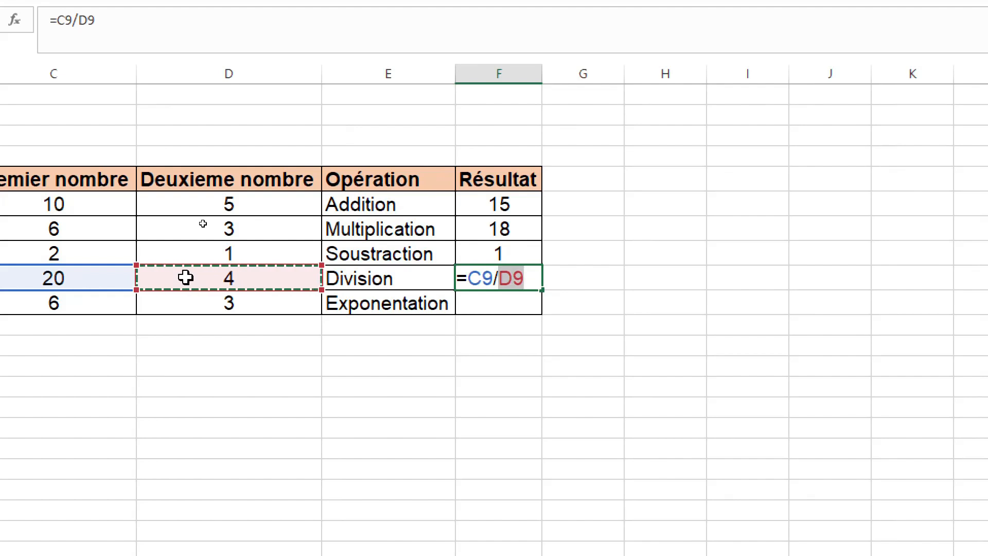
{"action": "key", "text": "Return"}
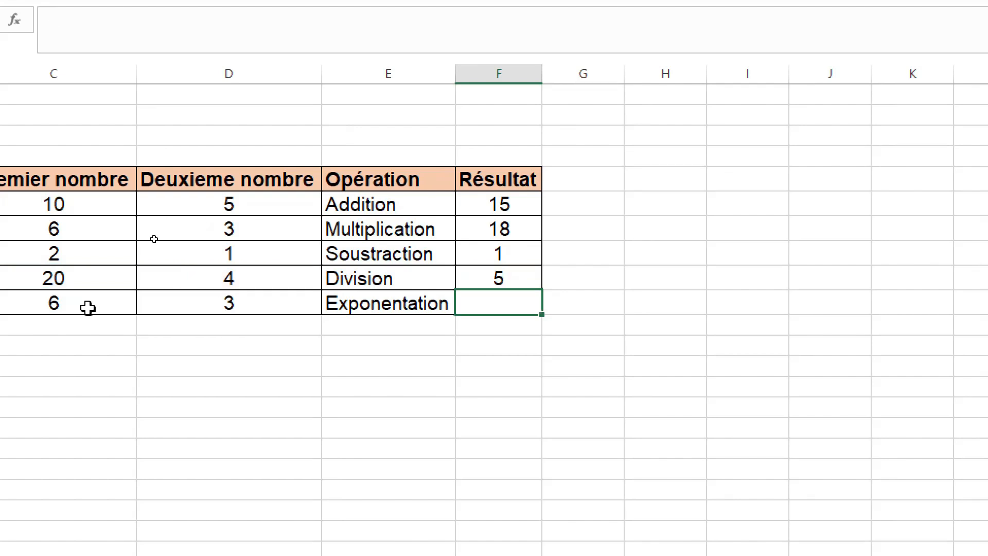
{"action": "type", "text": "="}
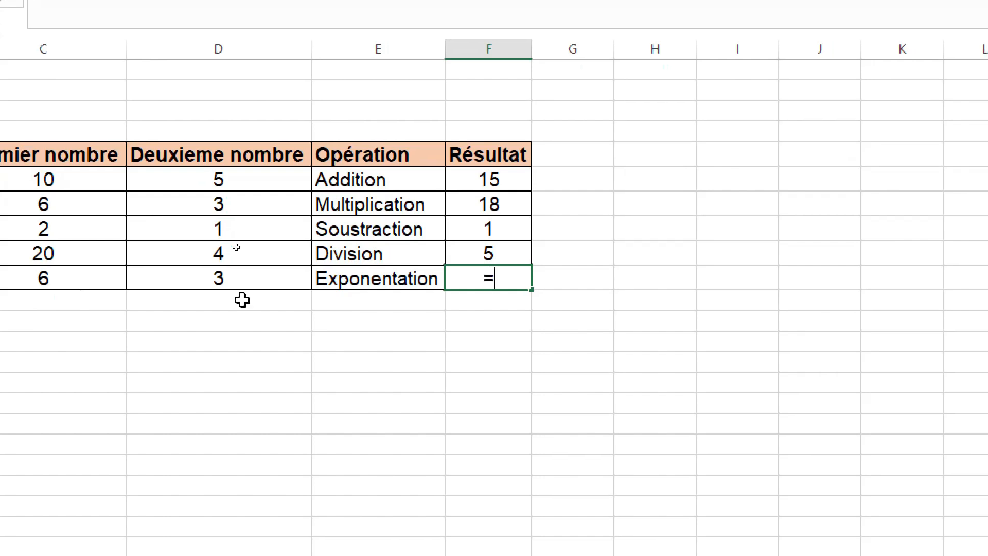
{"action": "left_click", "coordinate": [52, 279]}
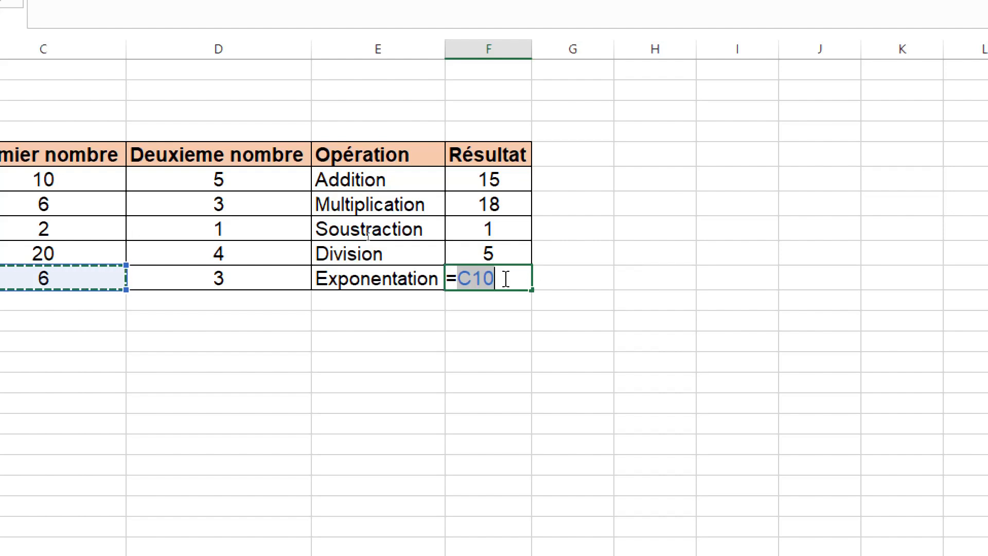
{"action": "type", "text": "$"}
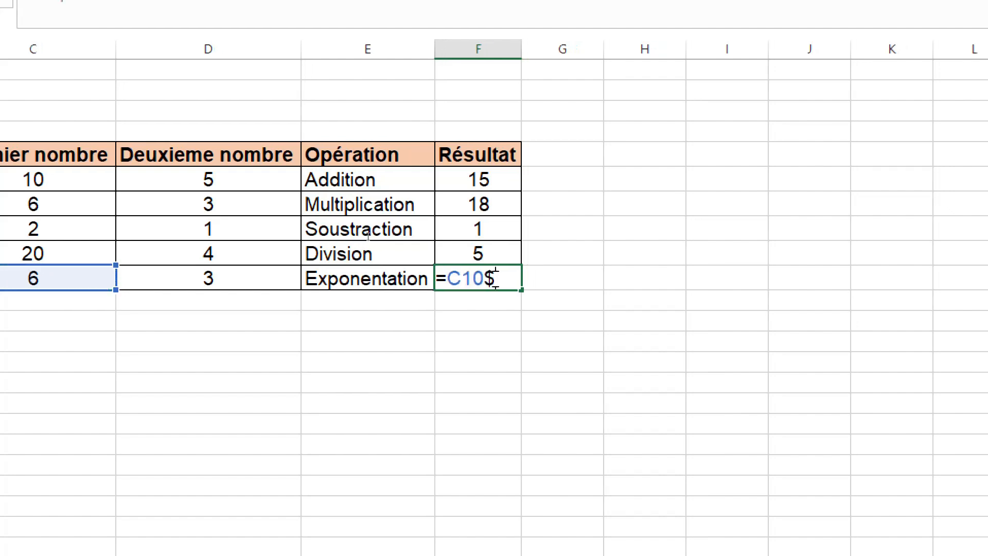
{"action": "key", "text": "BackSpace"}
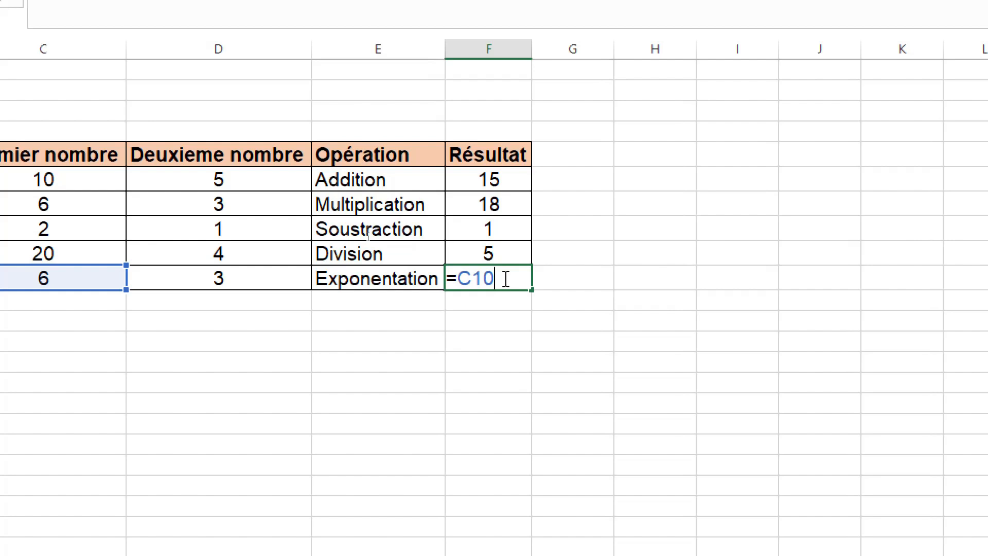
{"action": "left_click", "coordinate": [267, 284]}
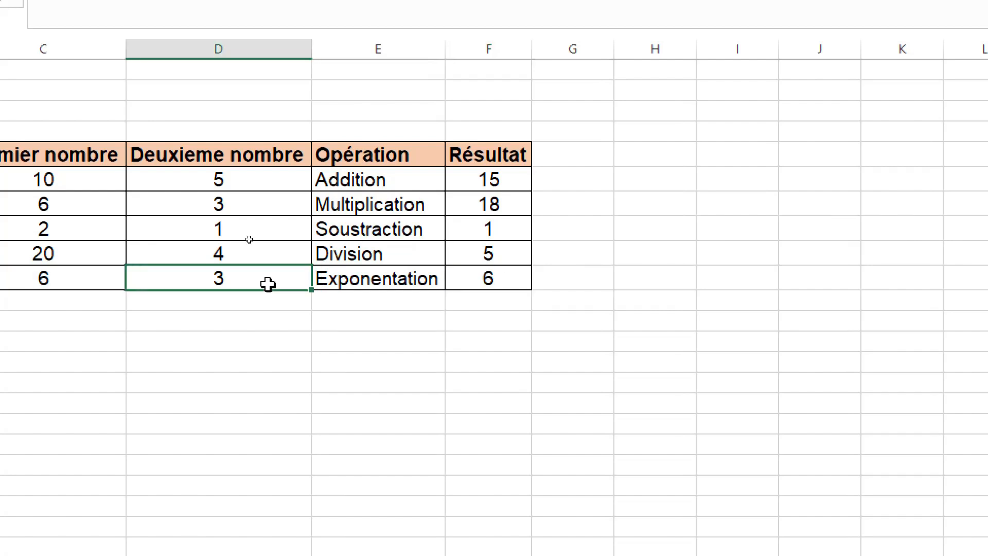
Step: Enter the exponentiation formula =C10^D10 in cell F10 of the Résultat column
{"action": "left_click", "coordinate": [482, 278]}
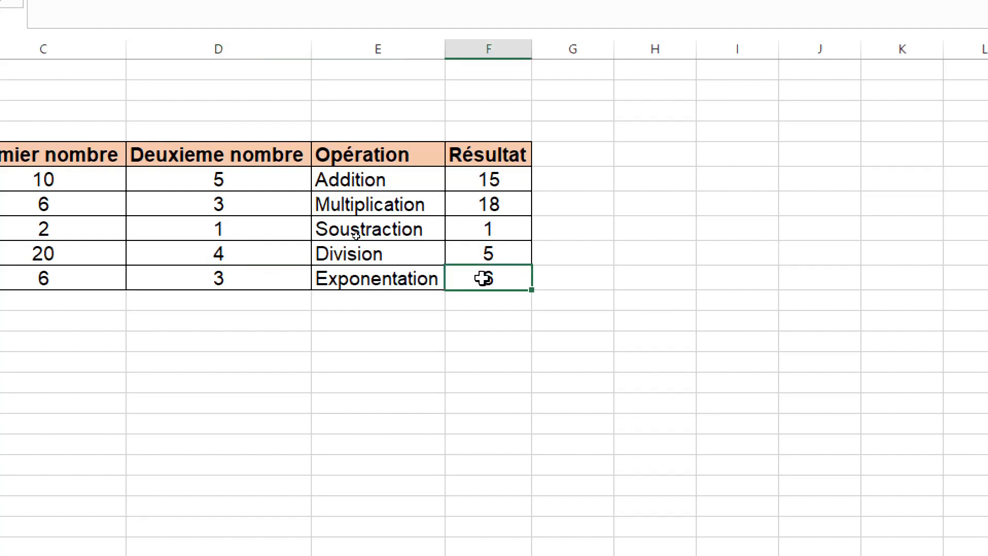
{"action": "type", "text": "="}
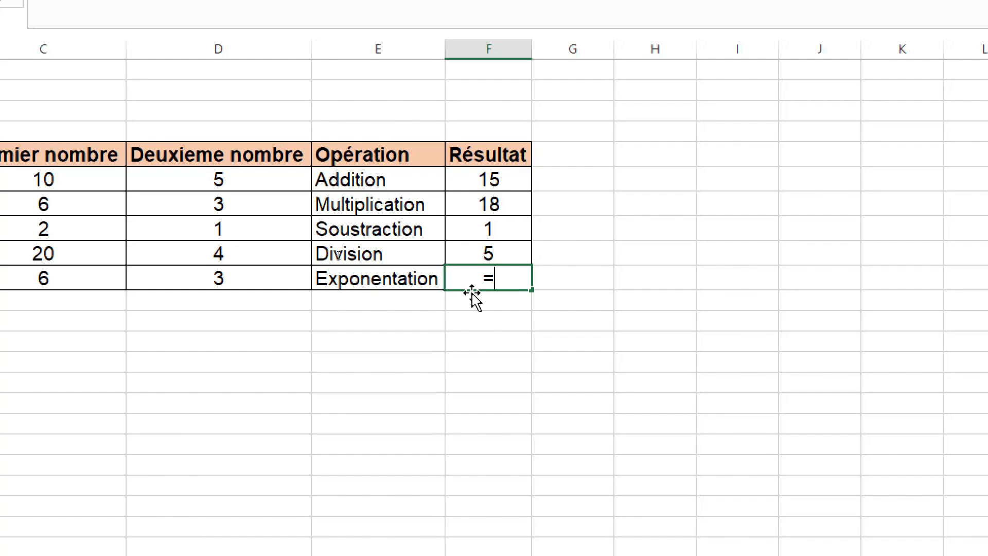
{"action": "left_click", "coordinate": [30, 285]}
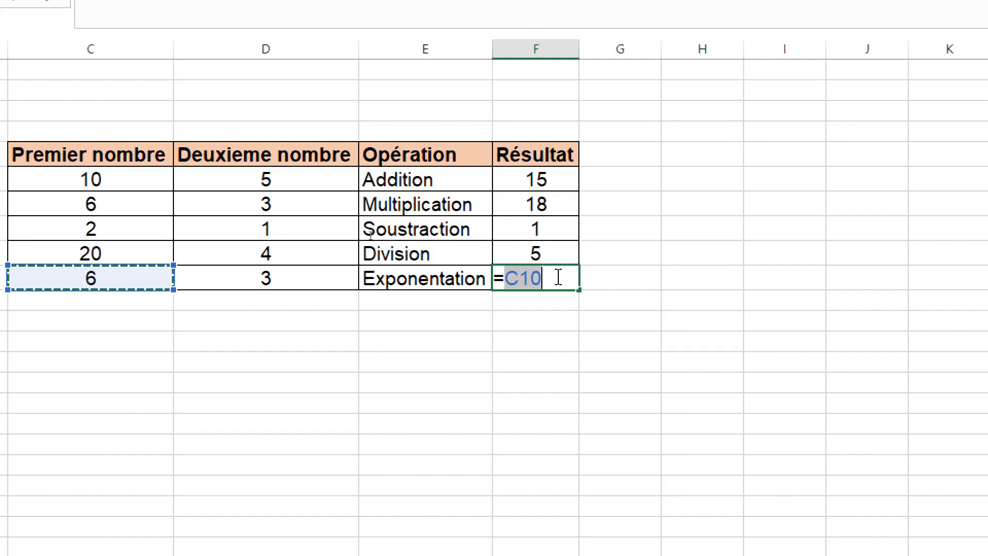
{"action": "type", "text": "^^"}
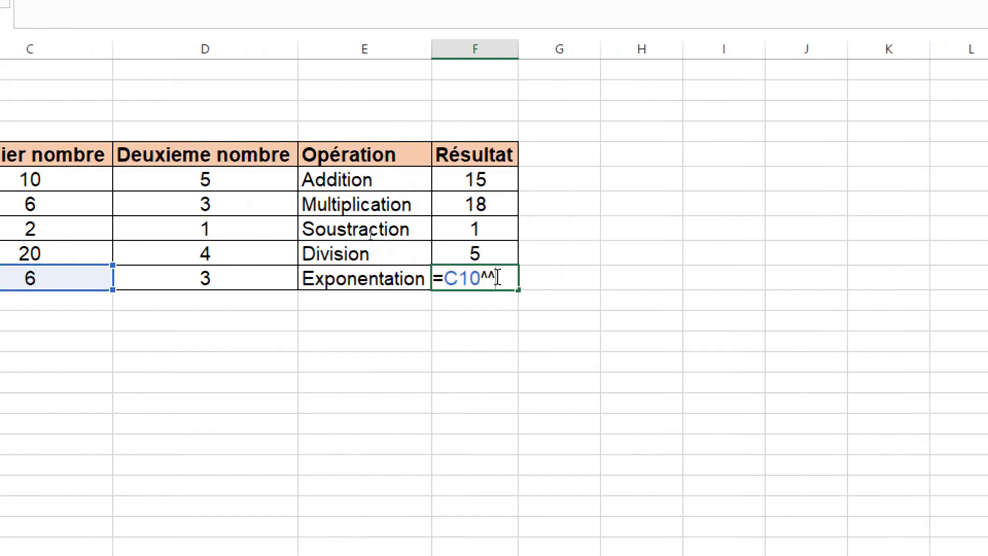
{"action": "key", "text": "BackSpace"}
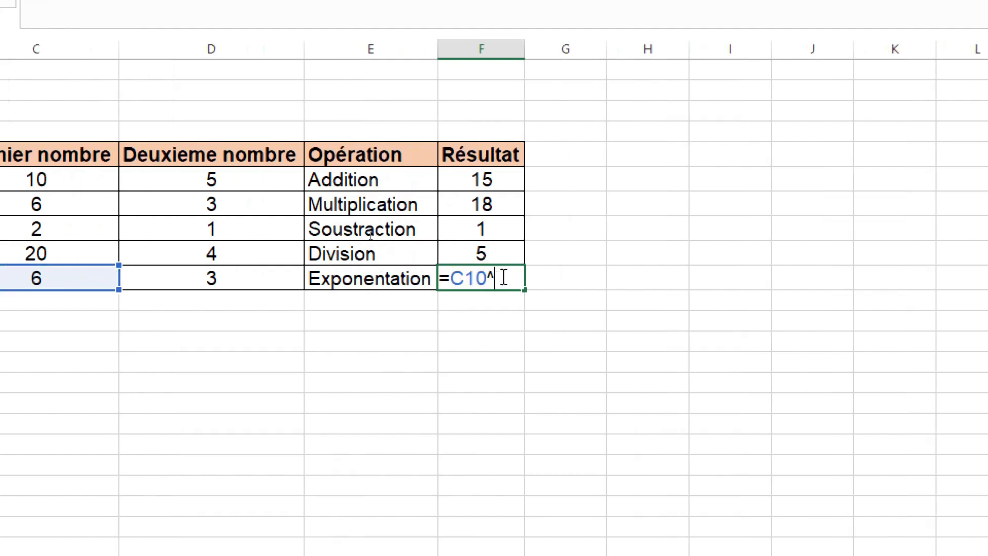
{"action": "left_click", "coordinate": [258, 279]}
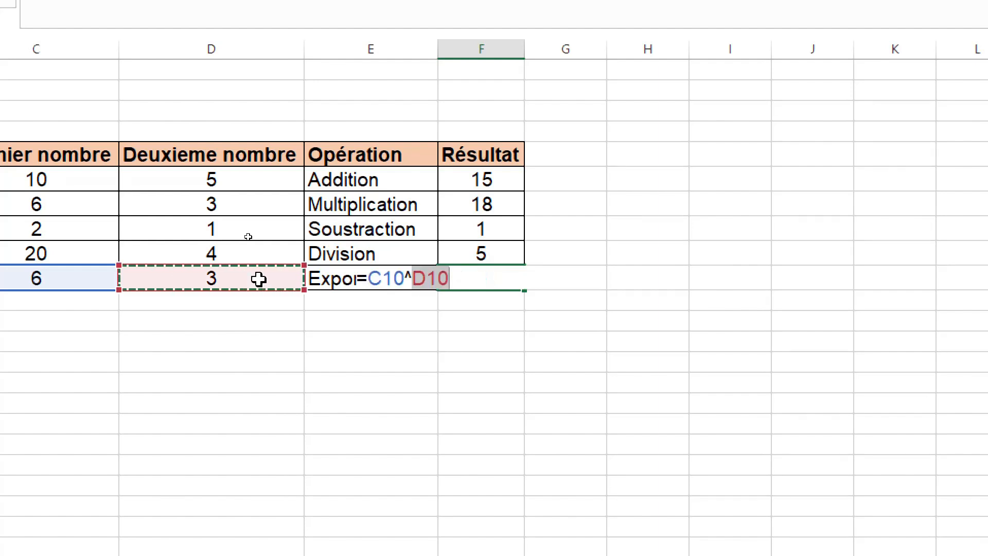
{"action": "key", "text": "Return"}
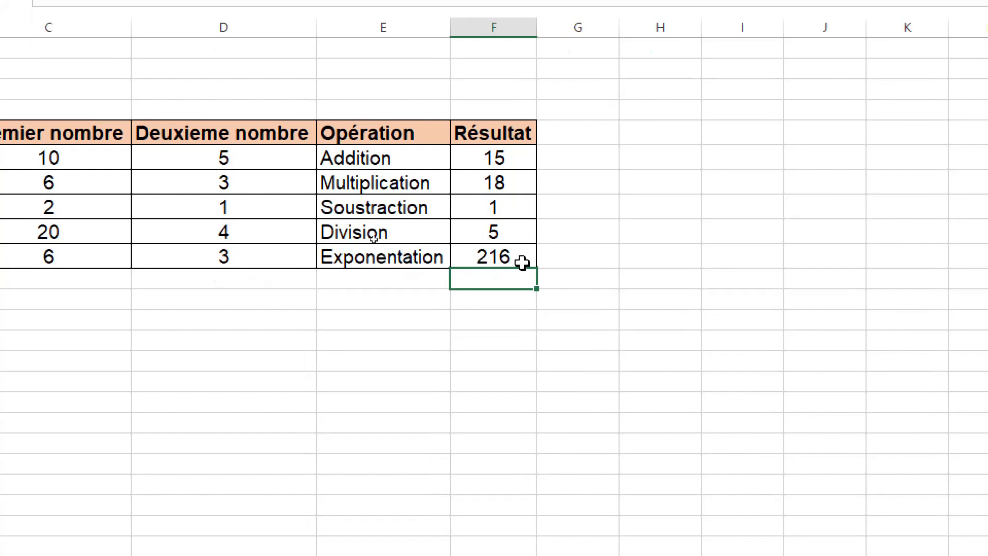
Step: Check the exponentiation result by entering the formula =6*6*6 in cell D12 below the table
{"action": "left_click", "coordinate": [222, 299]}
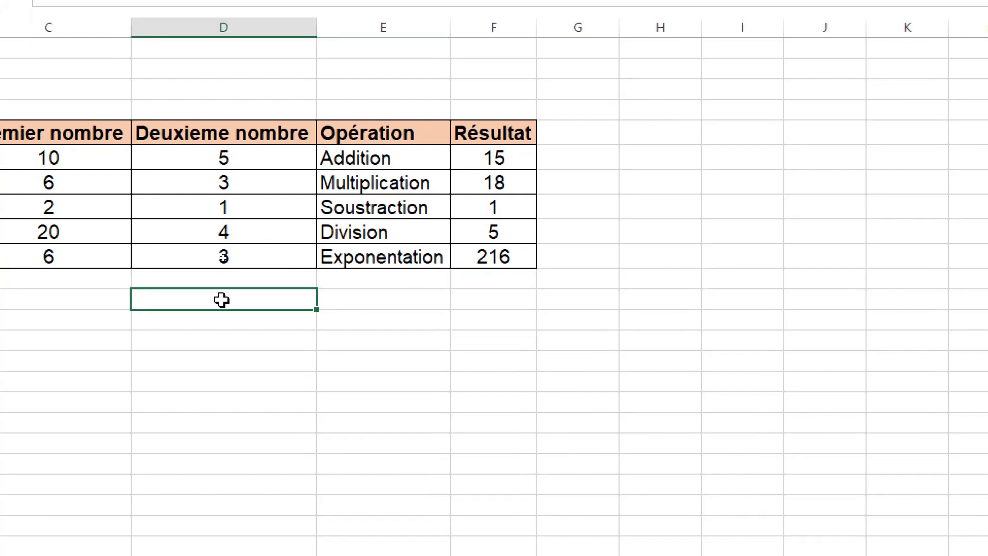
{"action": "type", "text": "="}
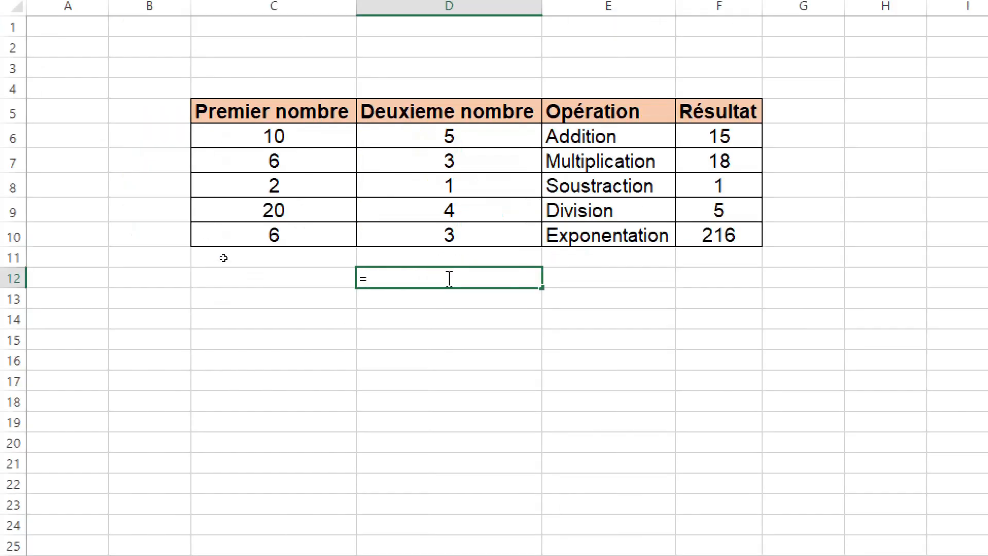
{"action": "type", "text": "6"}
{"action": "type", "text": "*6*6"}
{"action": "key", "text": "Return"}
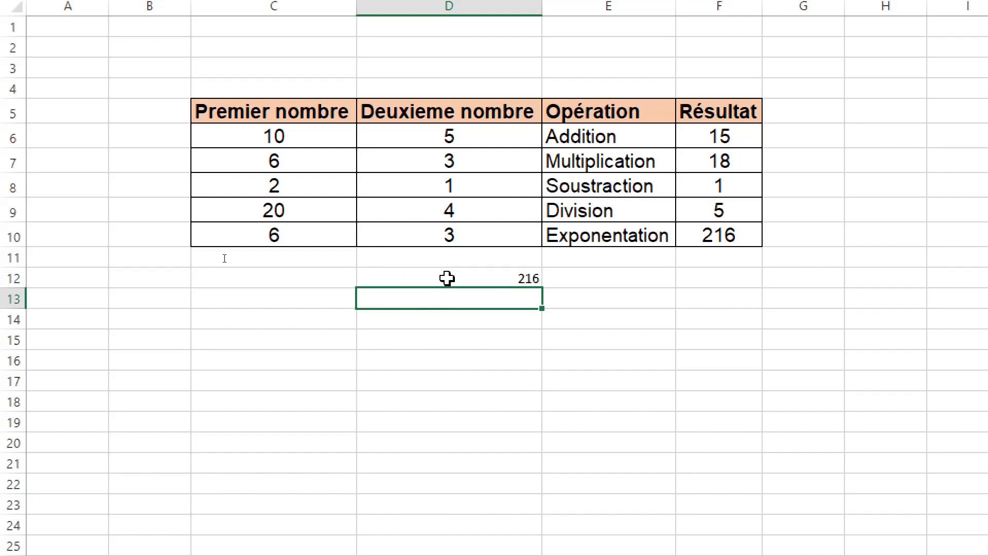
{"action": "left_click", "coordinate": [507, 280]}
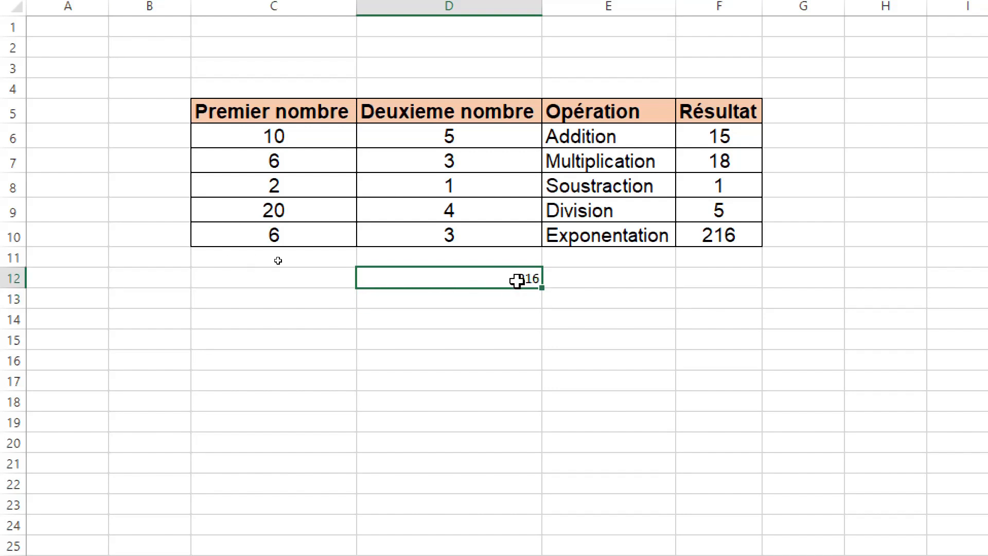
{"action": "left_click_drag", "start_coordinate": [681, 238], "coordinate": [484, 303]}
{"action": "left_click", "coordinate": [524, 358]}
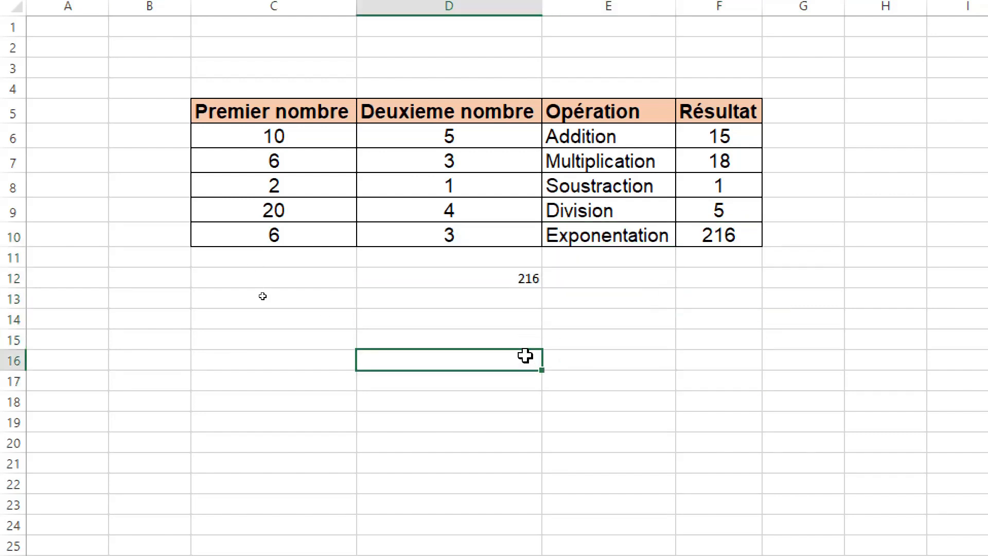
Step: Clear the contents of the check calculation in cell D12
{"action": "left_click", "coordinate": [496, 277]}
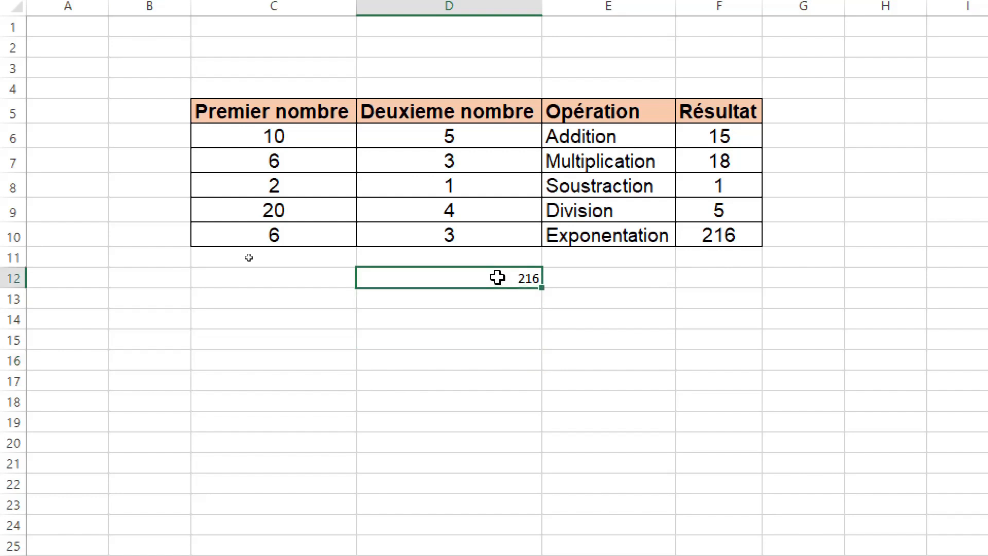
{"action": "right_click", "coordinate": [497, 278]}
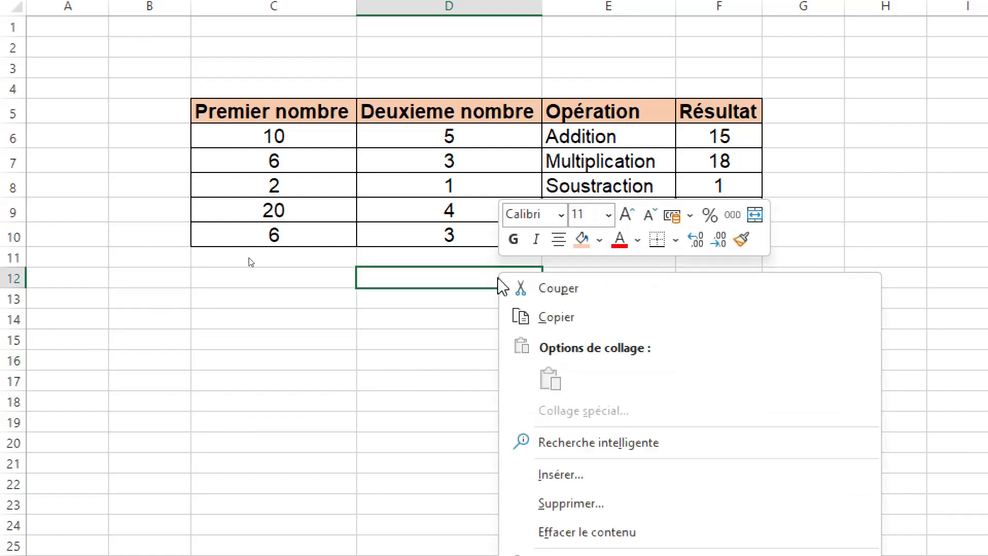
{"action": "left_click", "coordinate": [570, 525]}
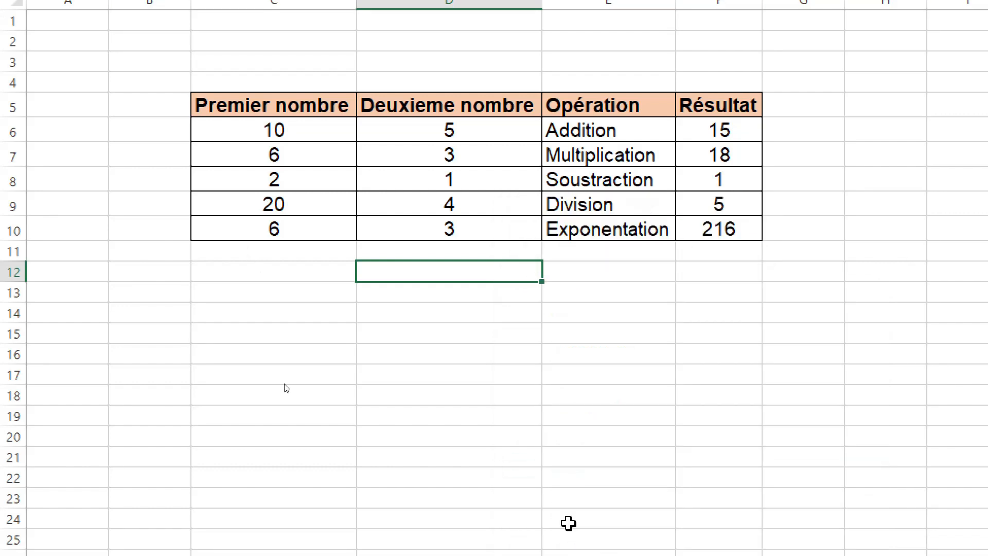
{"action": "left_click", "coordinate": [596, 316]}
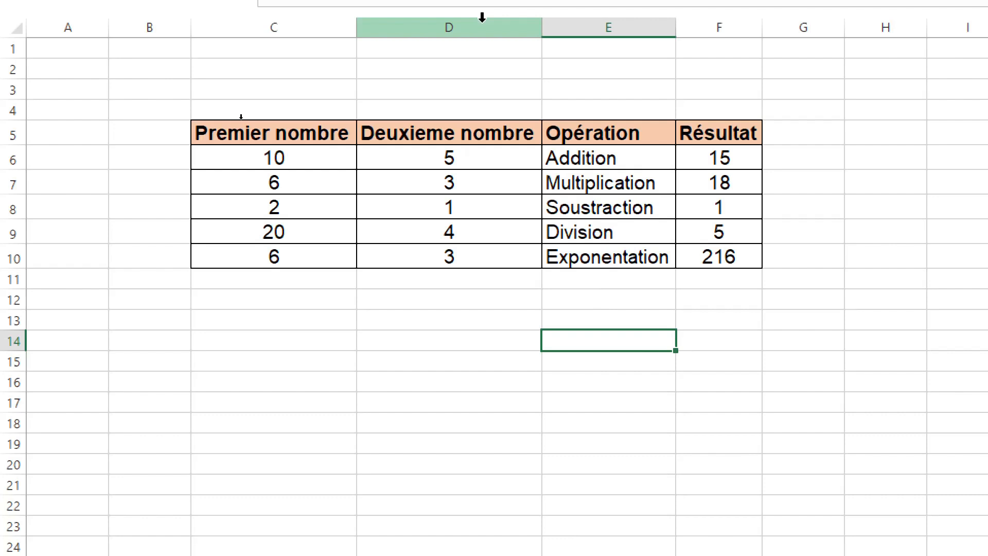
Step: Write the title text "Les opération de base" in cell C3 above the table
{"action": "left_click", "coordinate": [289, 93]}
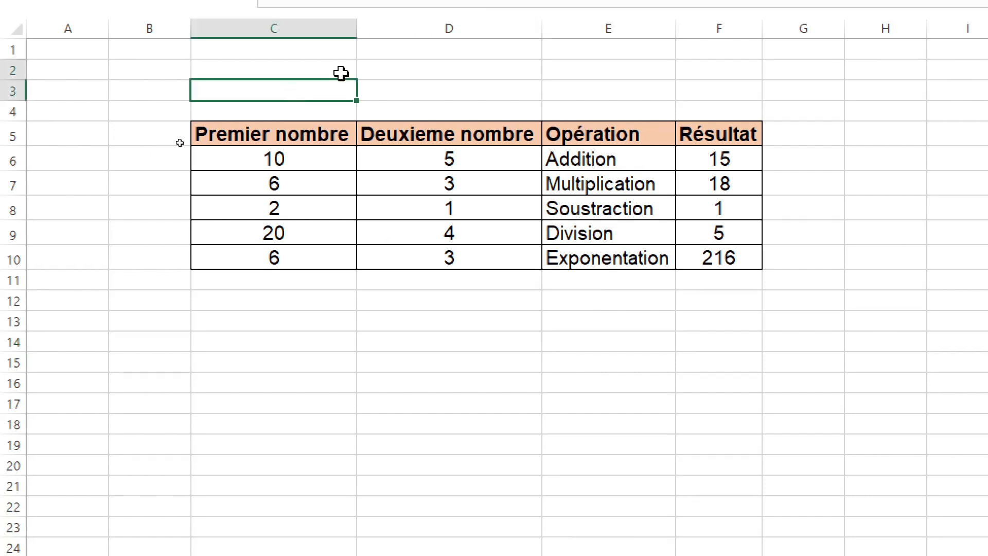
{"action": "left_click_drag", "start_coordinate": [341, 87], "coordinate": [557, 90]}
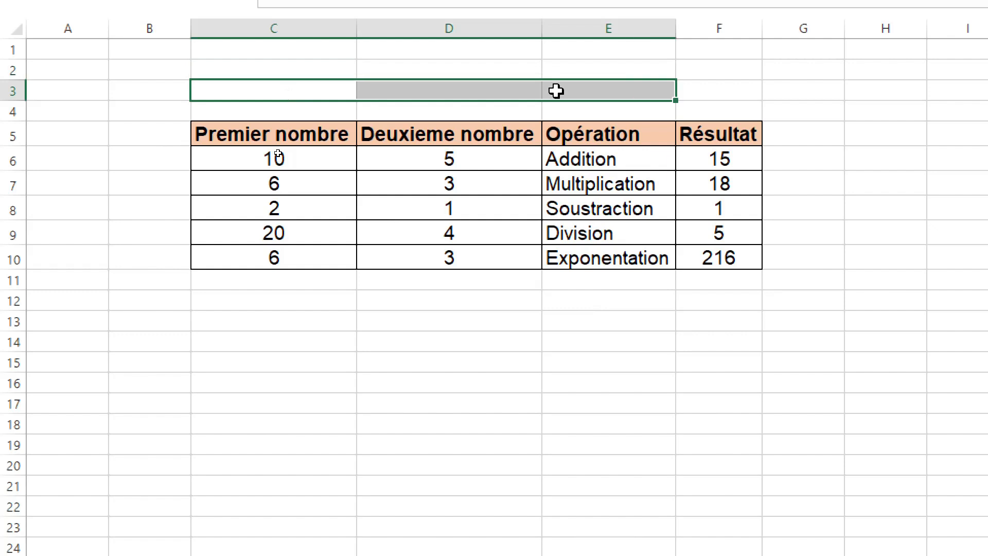
{"action": "left_click", "coordinate": [718, 96]}
{"action": "left_click", "coordinate": [260, 89]}
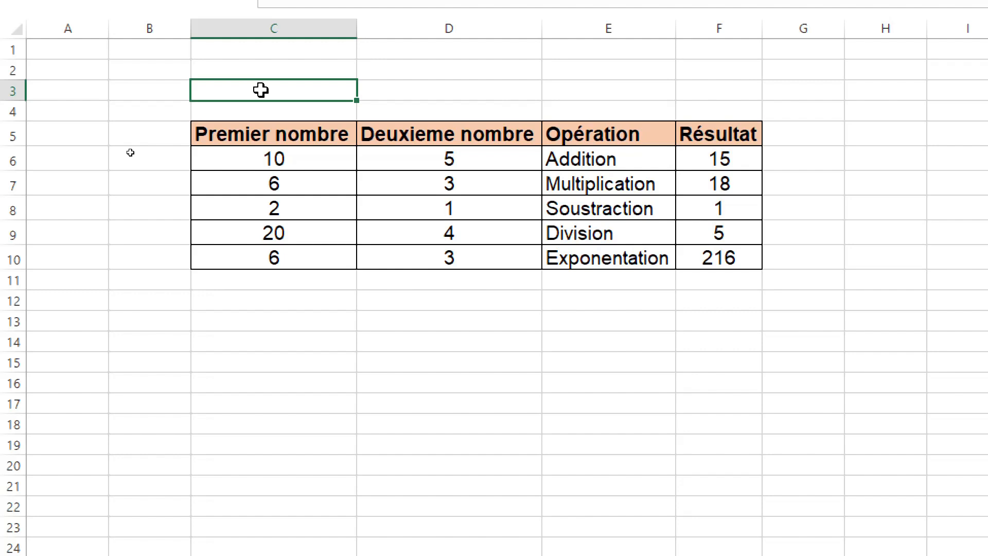
{"action": "type", "text": "Les "}
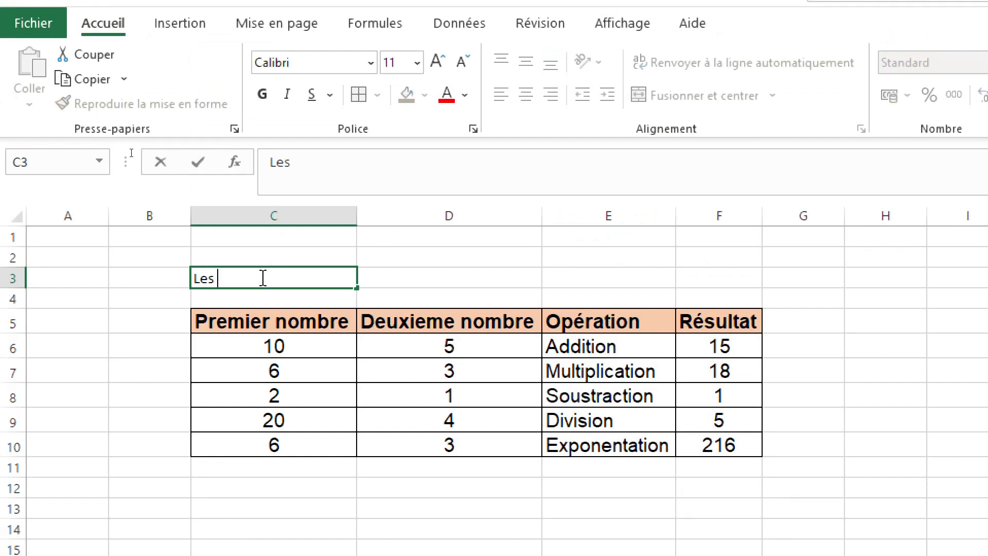
{"action": "type", "text": "opéra"}
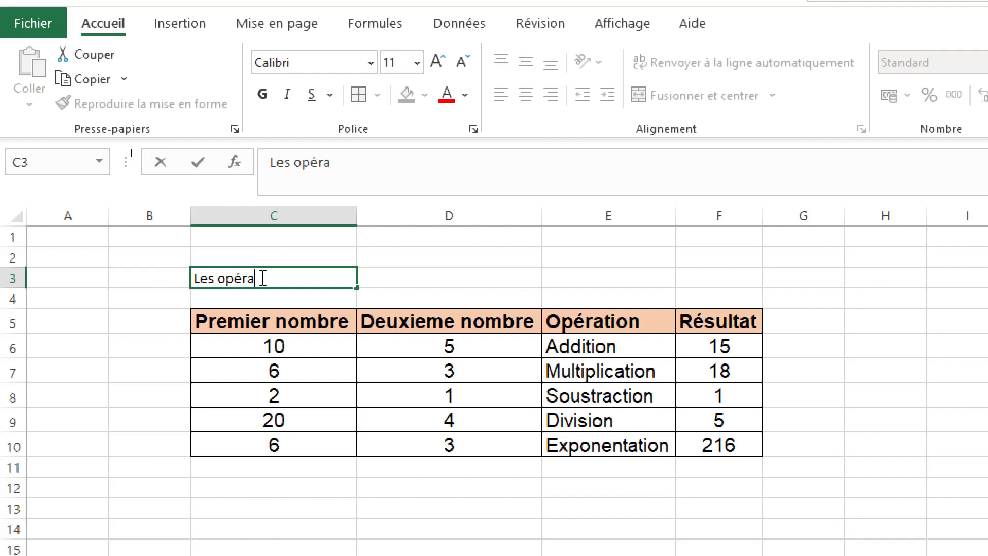
{"action": "type", "text": "tion de base"}
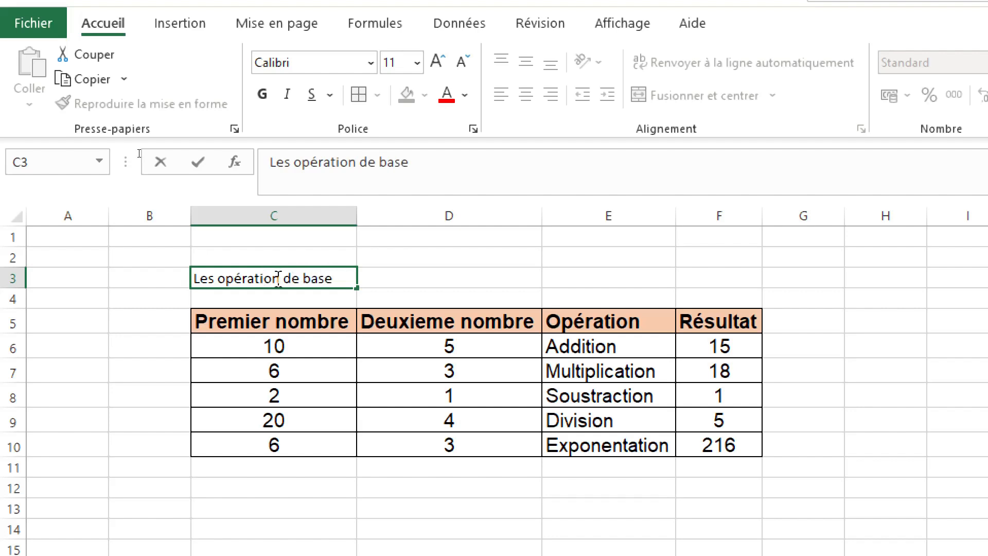
Step: Correct the title in C3 to the plural "opérations" and extend it to read "Les opérations de base en Excel"
{"action": "left_click", "coordinate": [277, 277]}
{"action": "type", "text": "s"}
{"action": "left_click", "coordinate": [346, 279]}
{"action": "type", "text": "en E"}
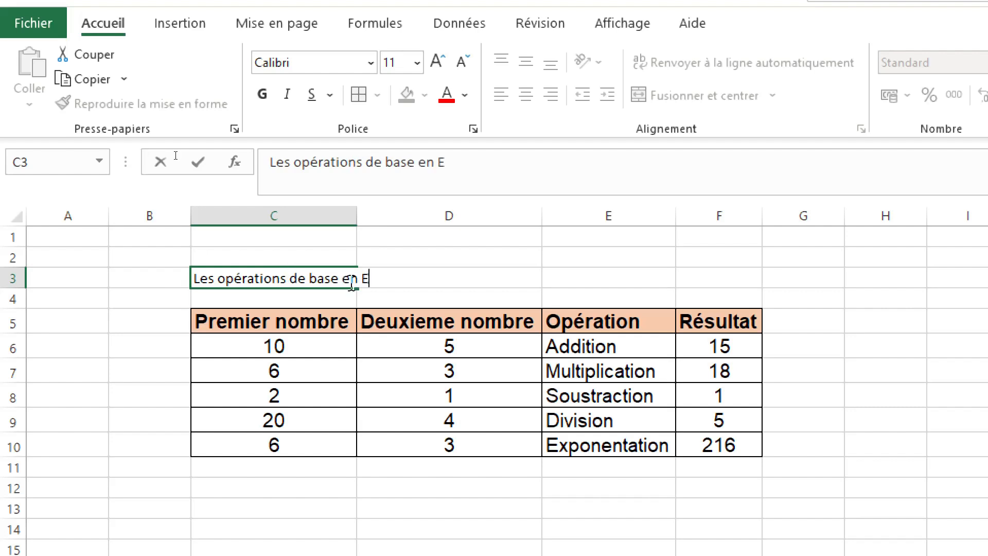
{"action": "type", "text": "c"}
{"action": "key", "text": "BackSpace"}
{"action": "key", "text": "BackSpace"}
{"action": "type", "text": "Excel"}
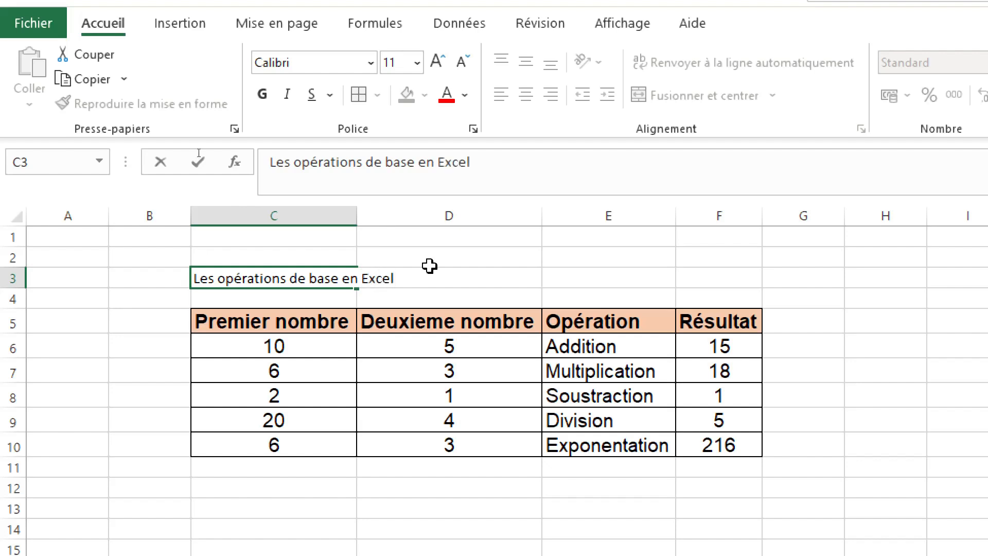
{"action": "left_click", "coordinate": [652, 285]}
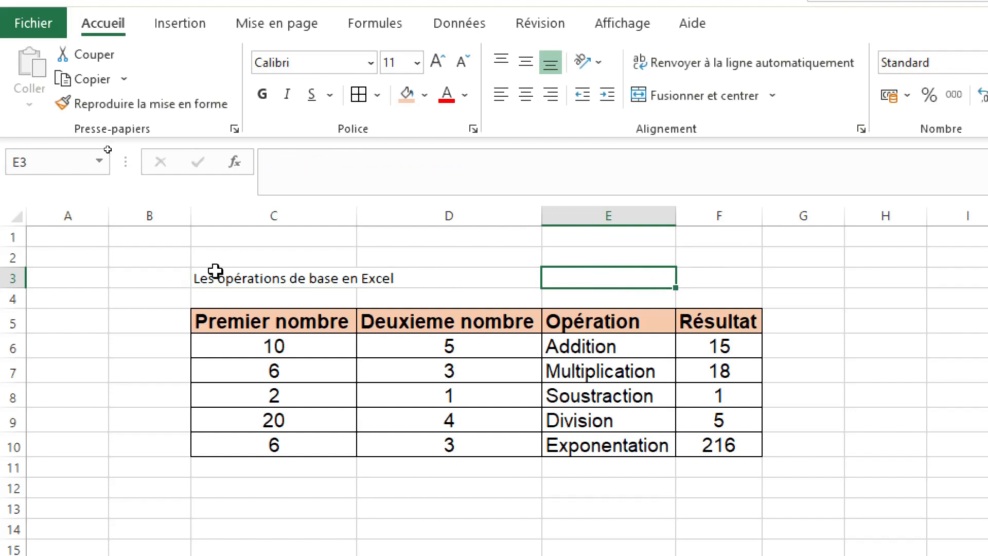
Step: Merge and center the title across cells C2:F3 and align it vertically to the middle
{"action": "left_click", "coordinate": [245, 269]}
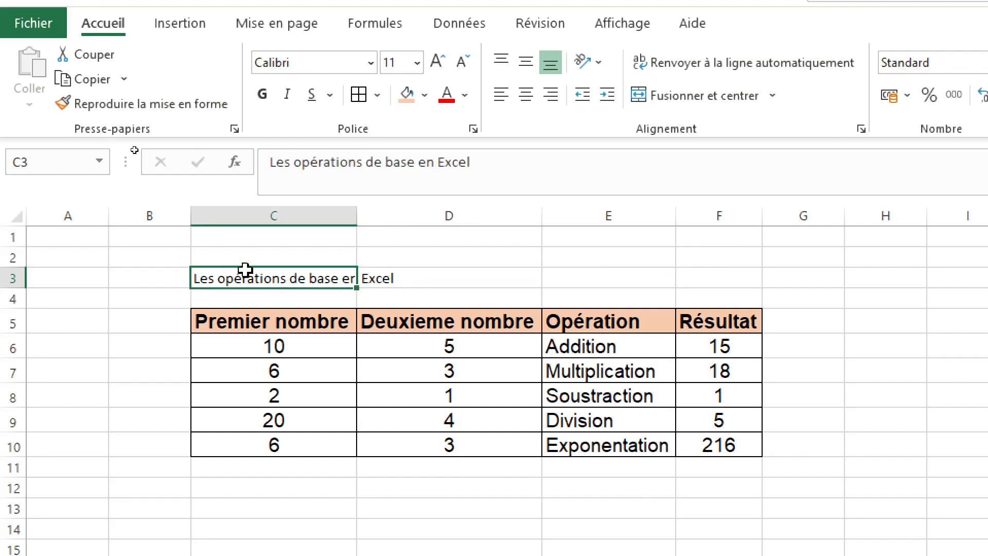
{"action": "left_click_drag", "start_coordinate": [245, 268], "coordinate": [717, 263]}
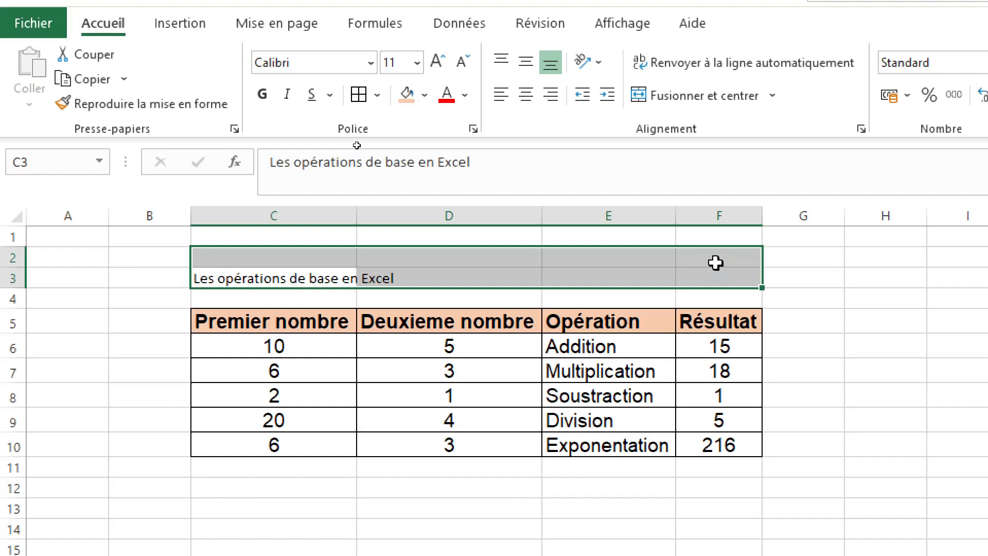
{"action": "left_click", "coordinate": [669, 105]}
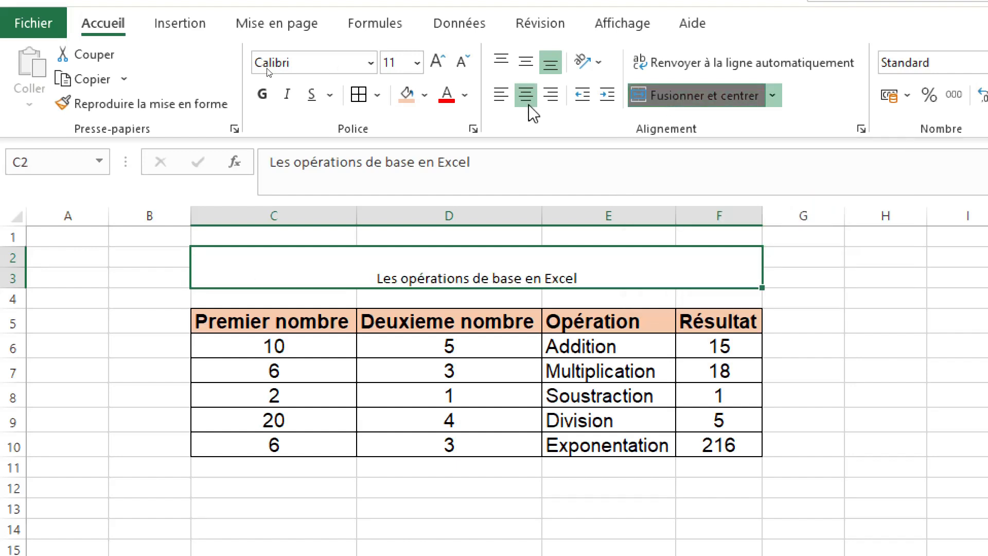
{"action": "left_click", "coordinate": [531, 62]}
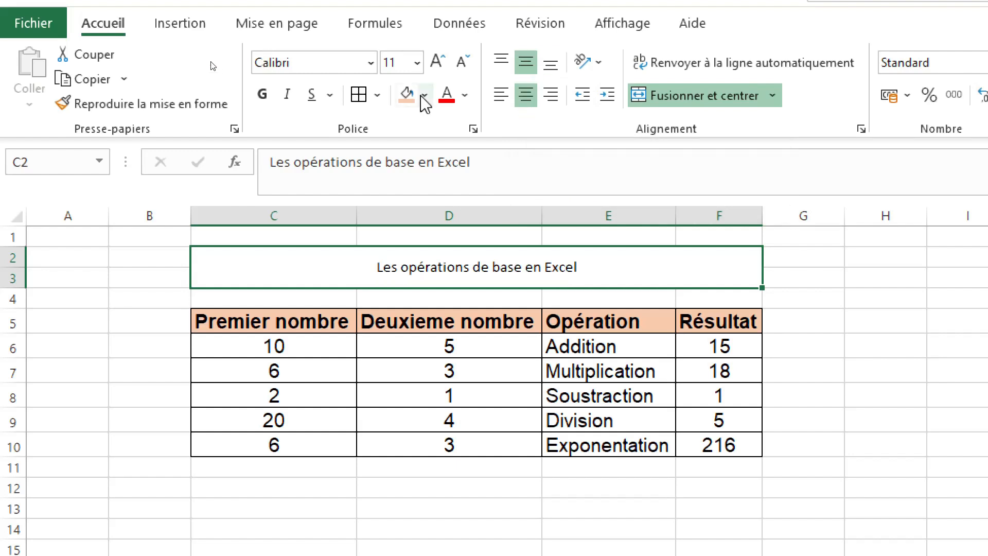
Step: Set the merged title's font to Arial and enlarge it to size 22
{"action": "left_click", "coordinate": [328, 62]}
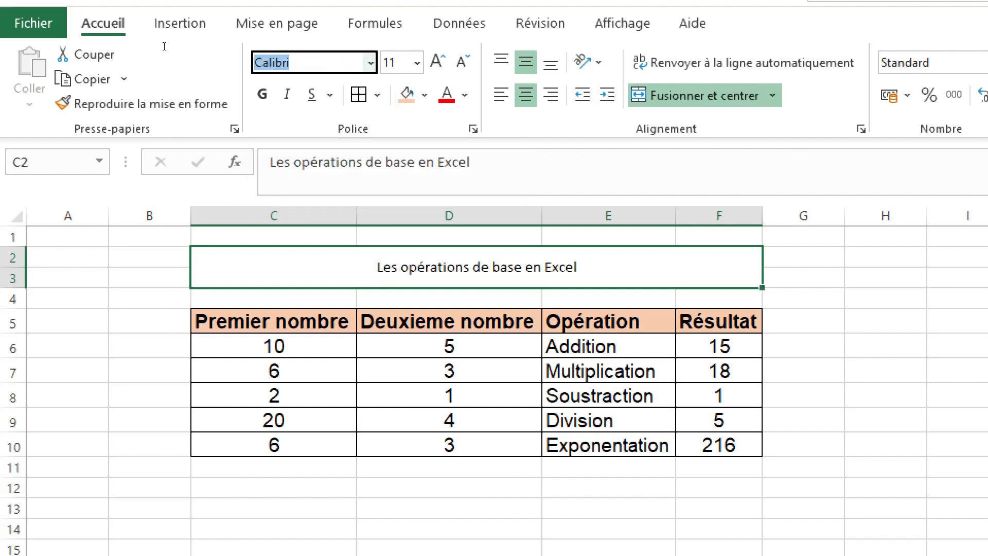
{"action": "type", "text": "Arial"}
{"action": "key", "text": "Return"}
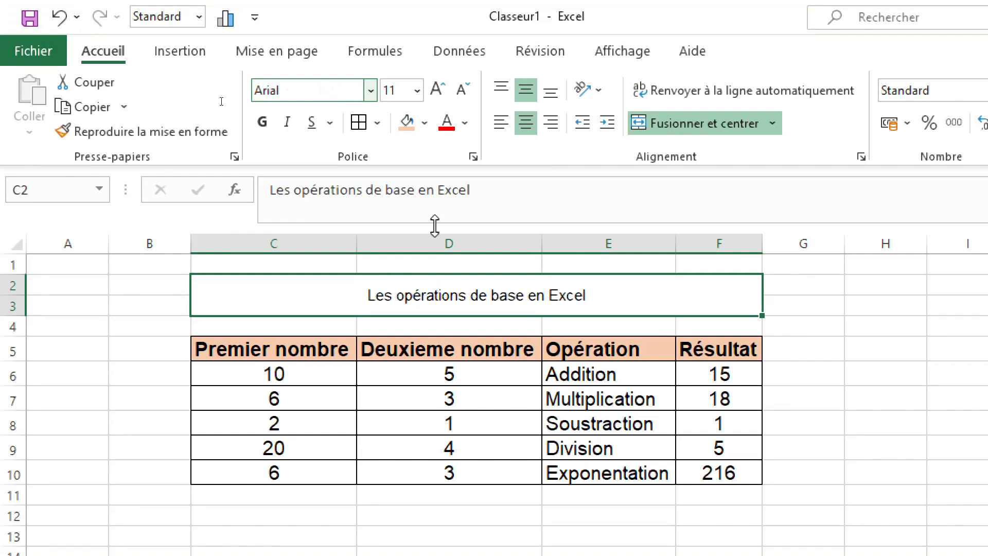
{"action": "left_click", "coordinate": [443, 88]}
{"action": "left_click", "coordinate": [444, 89]}
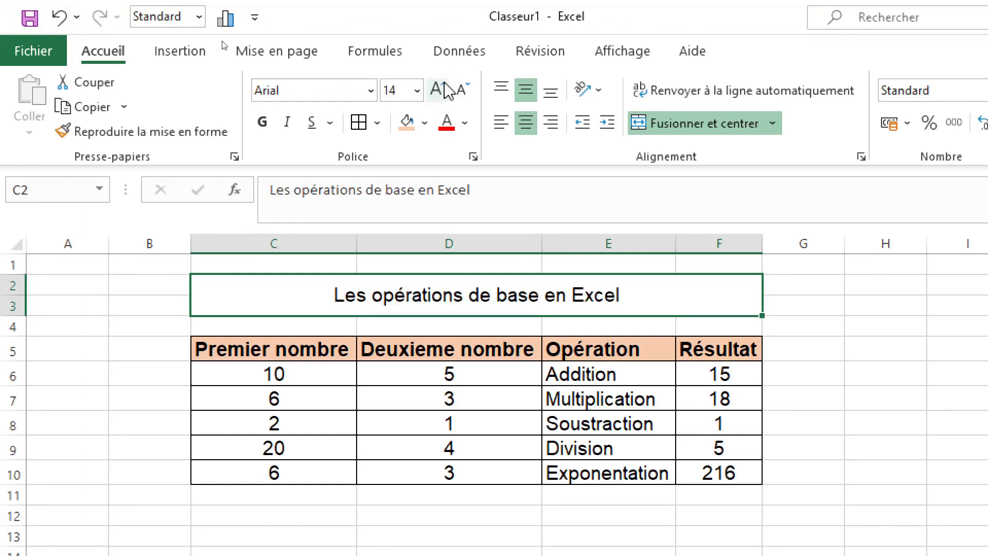
{"action": "left_click", "coordinate": [444, 85]}
{"action": "left_click", "coordinate": [444, 85]}
{"action": "left_click", "coordinate": [444, 84]}
{"action": "left_click", "coordinate": [444, 85]}
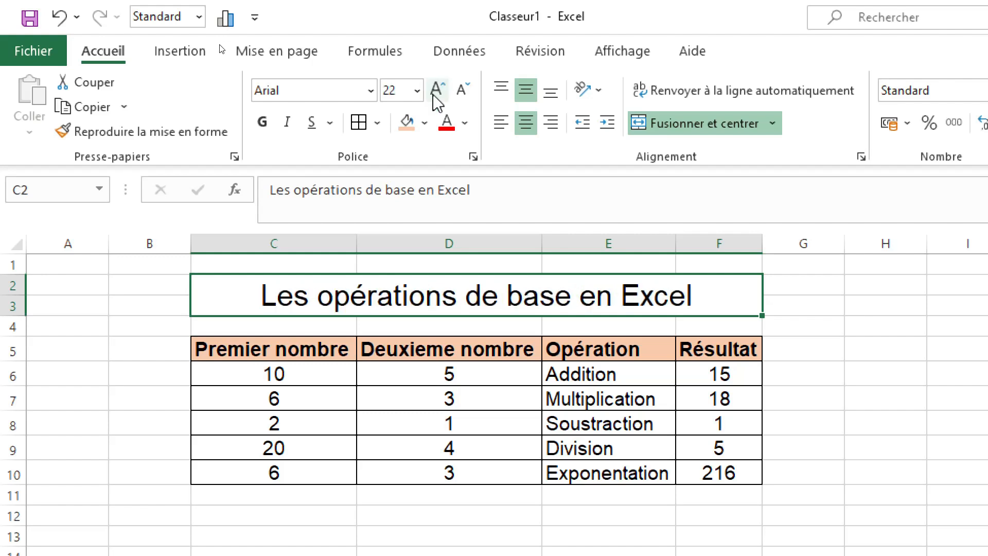
Step: Make the title bold and fill its merged cell with "Gris, Accentuation3, plus clair 60 %"
{"action": "left_click", "coordinate": [262, 123]}
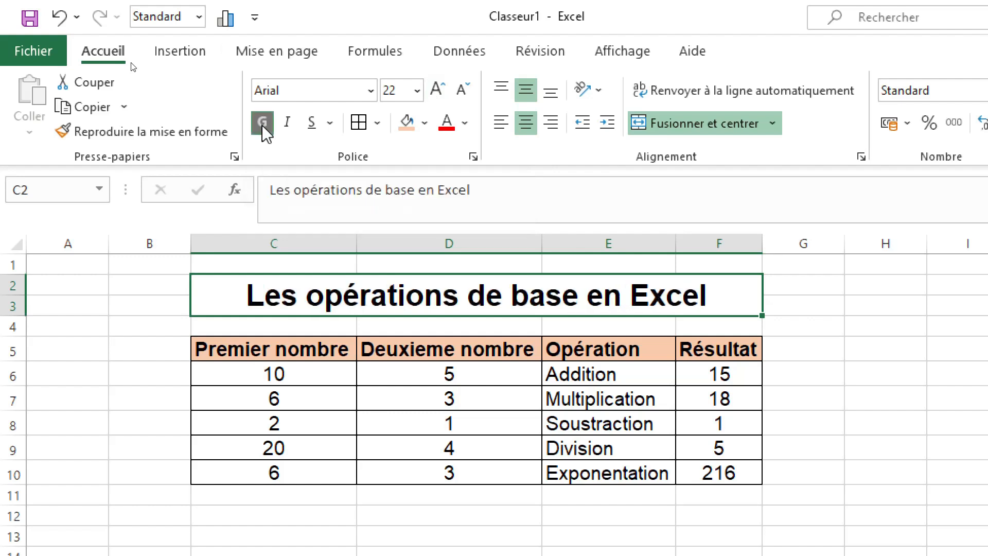
{"action": "left_click", "coordinate": [425, 125]}
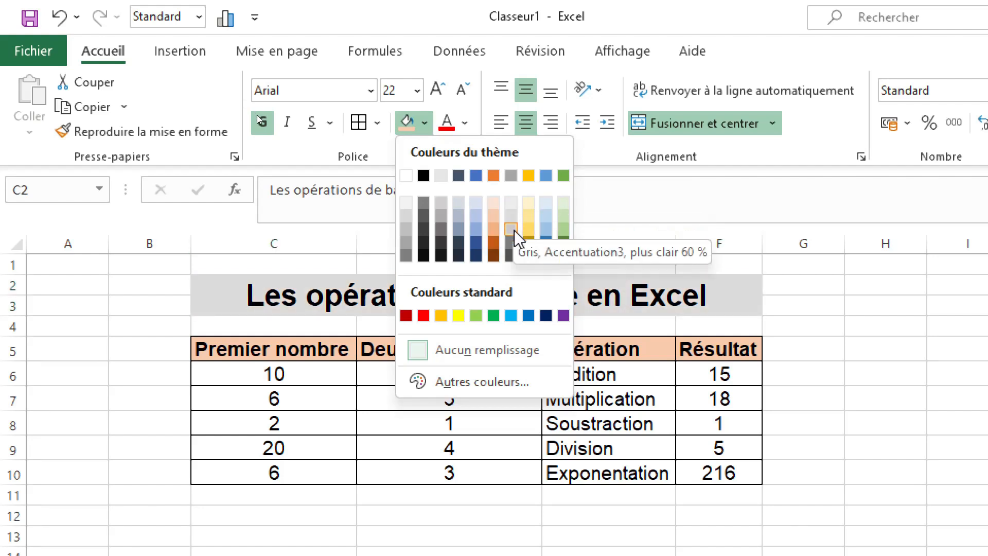
{"action": "left_click", "coordinate": [514, 230]}
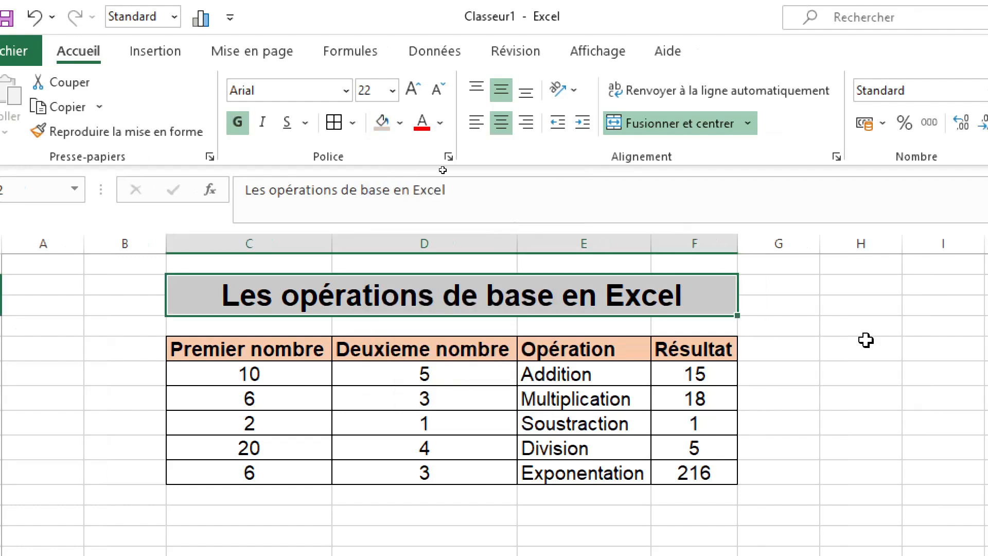
{"action": "left_click", "coordinate": [873, 343]}
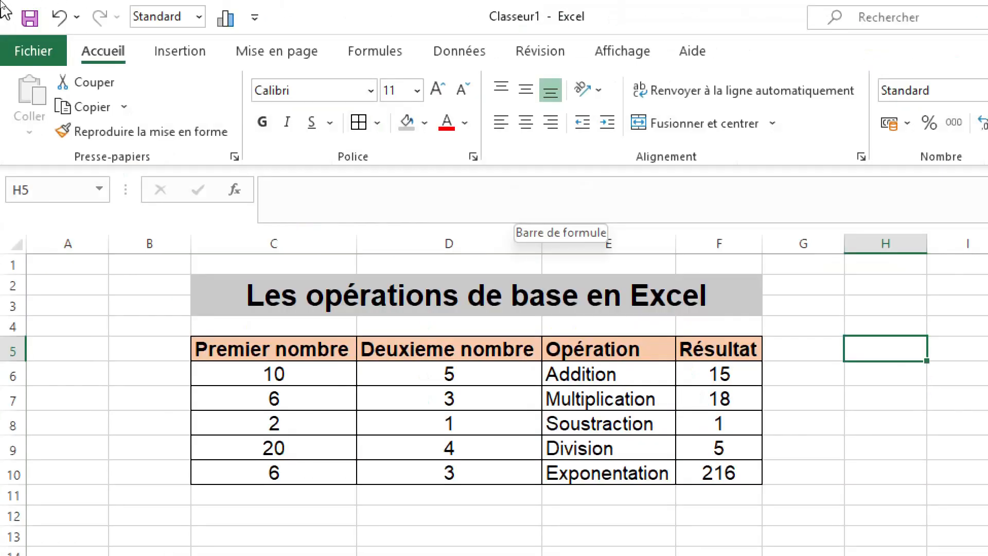
Step: Start saving the workbook as a new file in the Documents folder with the file name Opération_de_base
{"action": "left_click", "coordinate": [35, 47]}
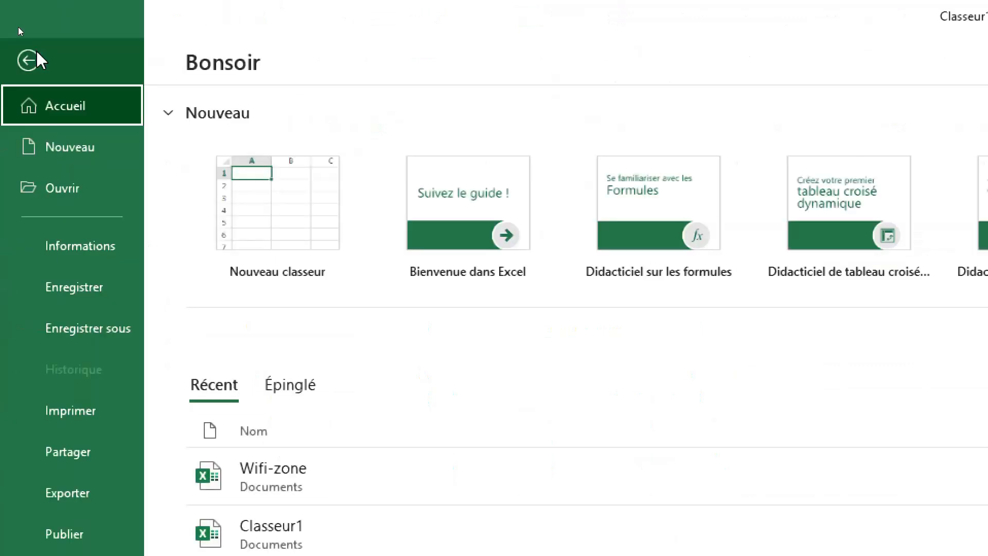
{"action": "left_click", "coordinate": [106, 332]}
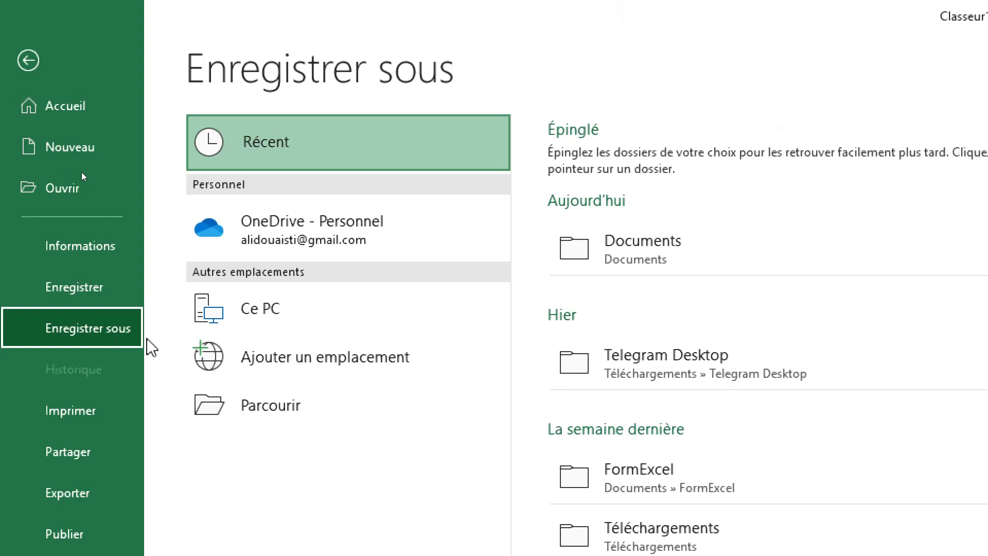
{"action": "left_click", "coordinate": [256, 407]}
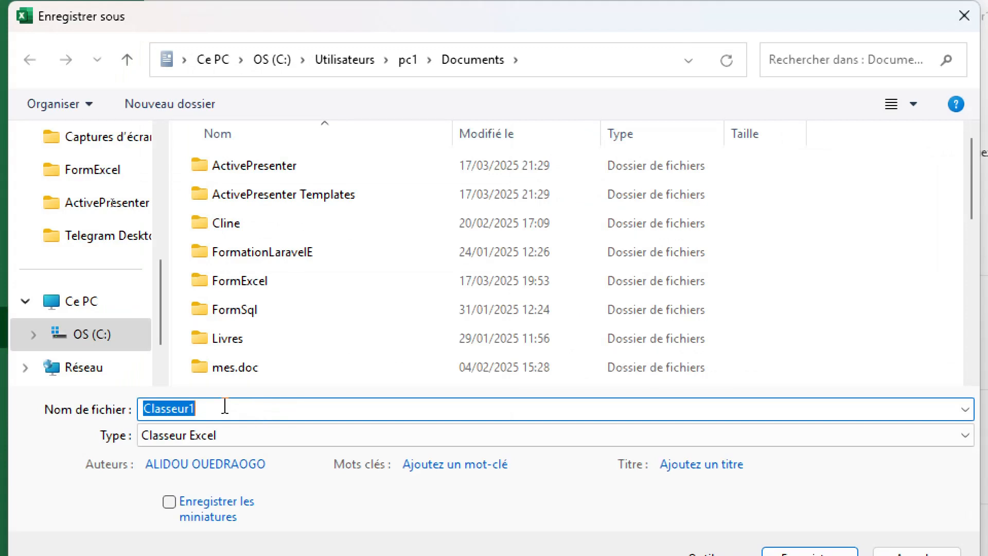
{"action": "type", "text": "Op"}
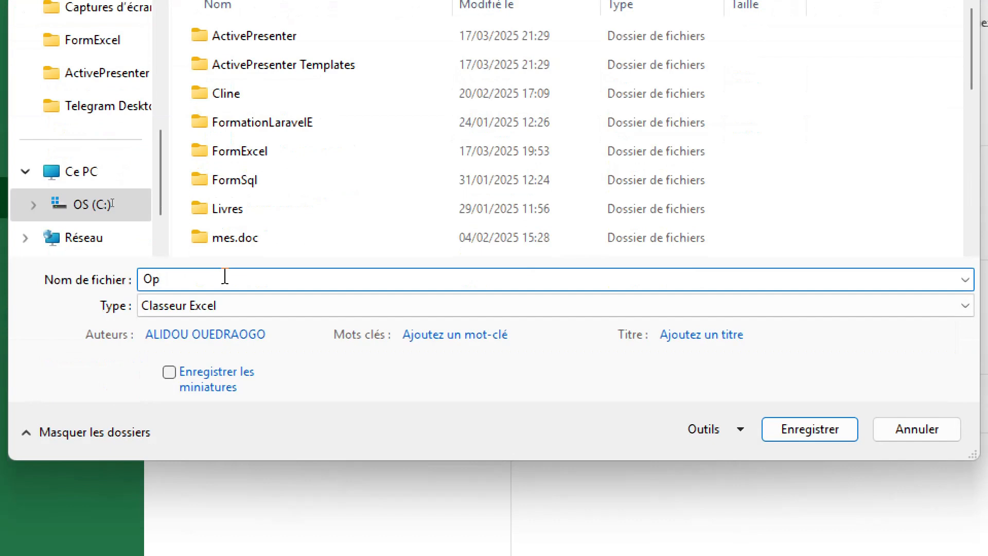
{"action": "type", "text": "e"}
{"action": "key", "text": "BackSpace"}
{"action": "type", "text": "ération_de_base"}
Step: Examine the file types available for saving, keep Classeur Excel, and show the additional save tools
{"action": "left_click", "coordinate": [370, 308]}
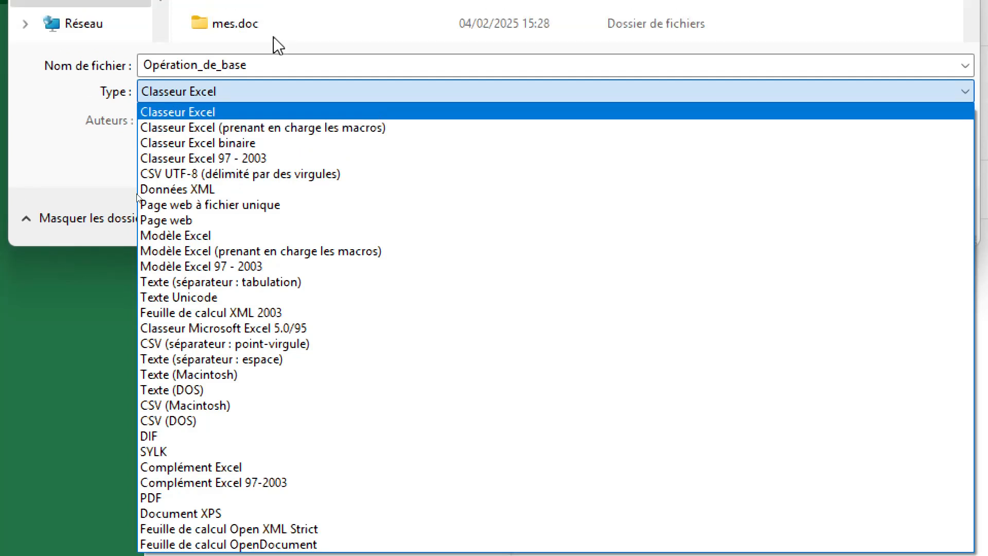
{"action": "left_click", "coordinate": [276, 72]}
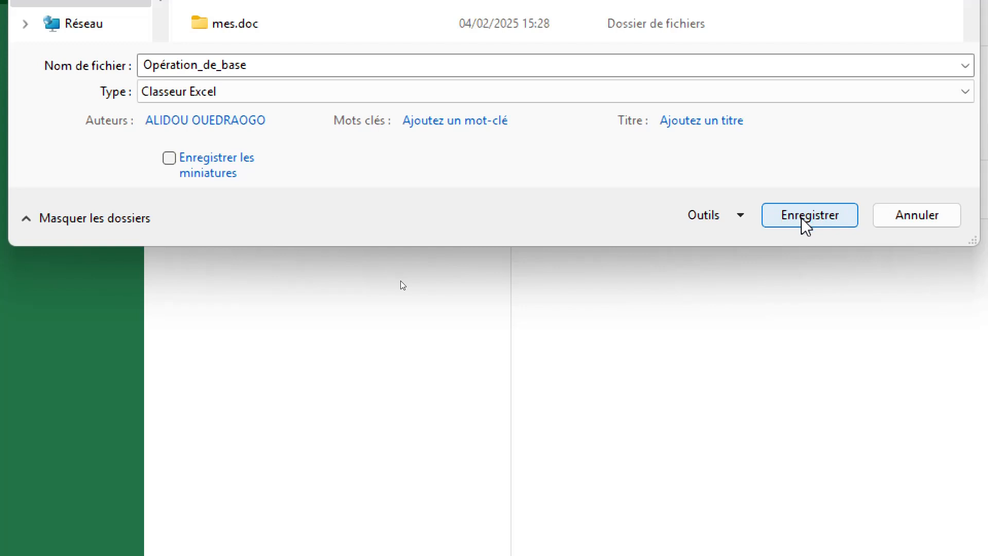
{"action": "left_click", "coordinate": [739, 216]}
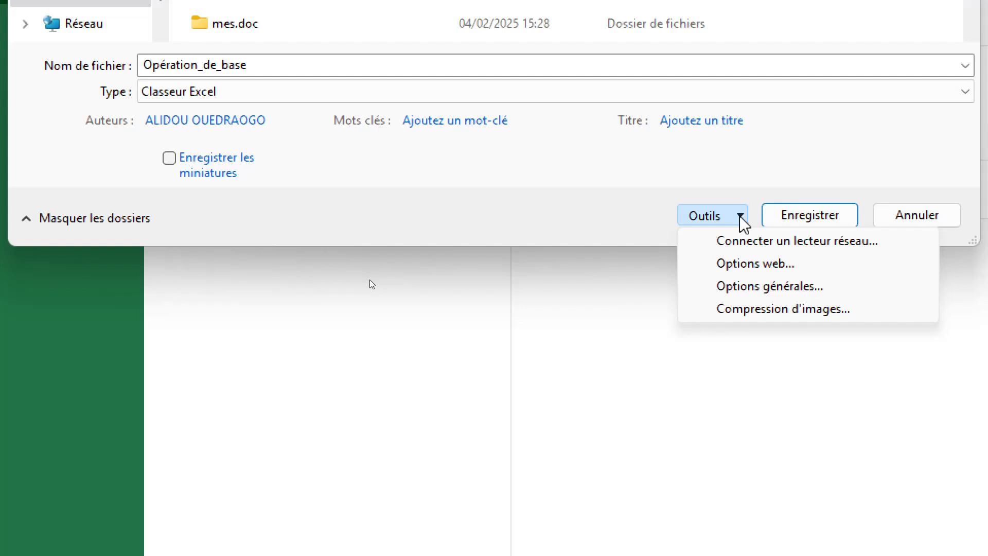
Step: Dismiss the additional save tools and save the workbook as Opération_de_base in Classeur Excel format
{"action": "left_click", "coordinate": [636, 282]}
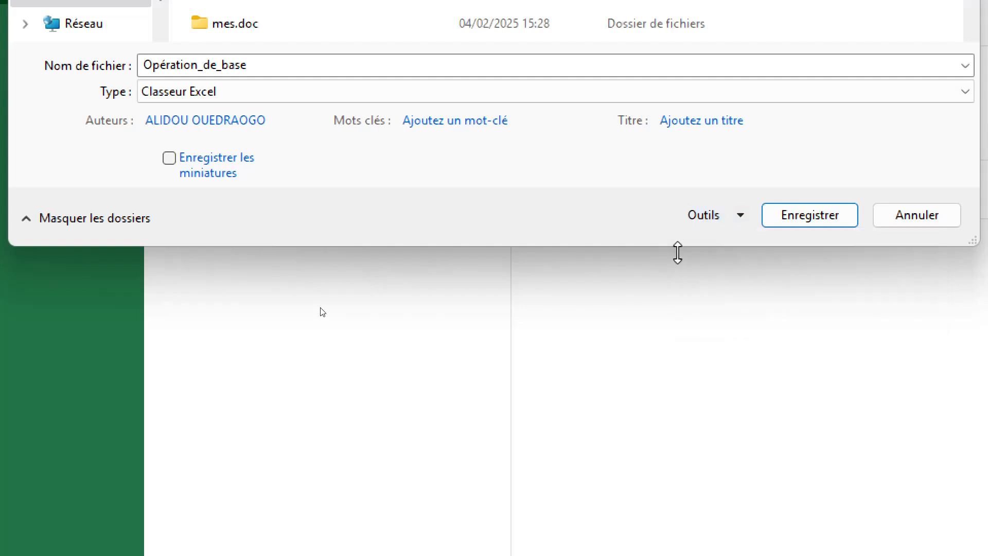
{"action": "left_click", "coordinate": [806, 219]}
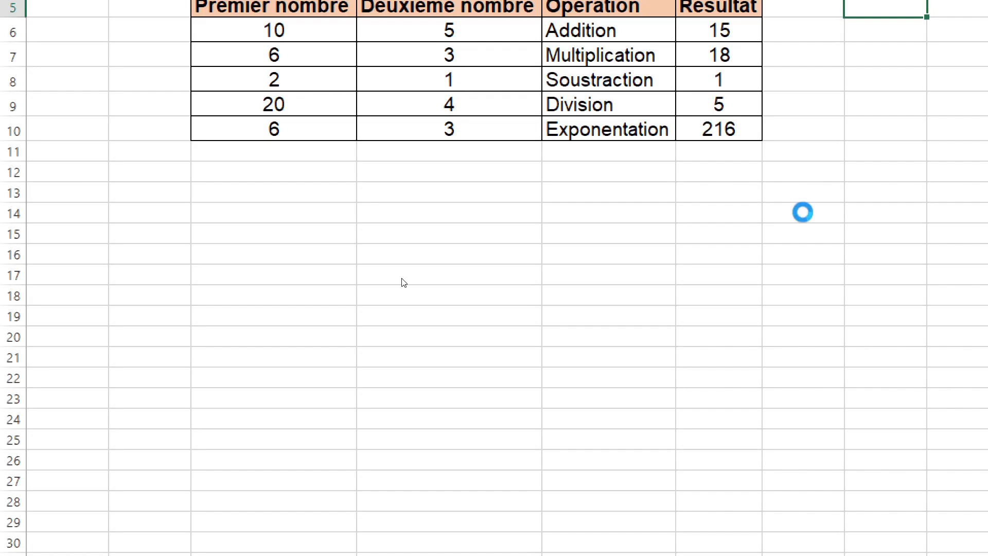
{"action": "scroll", "coordinate": [637, 216], "scroll_direction": "up", "scroll_amount": 1}
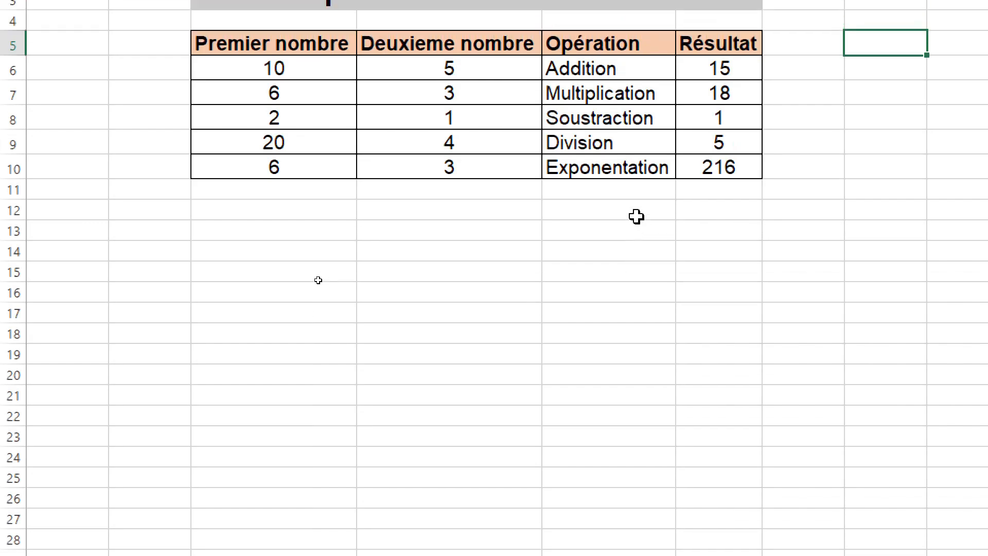
{"action": "scroll", "coordinate": [636, 217], "scroll_direction": "down", "scroll_amount": 1}
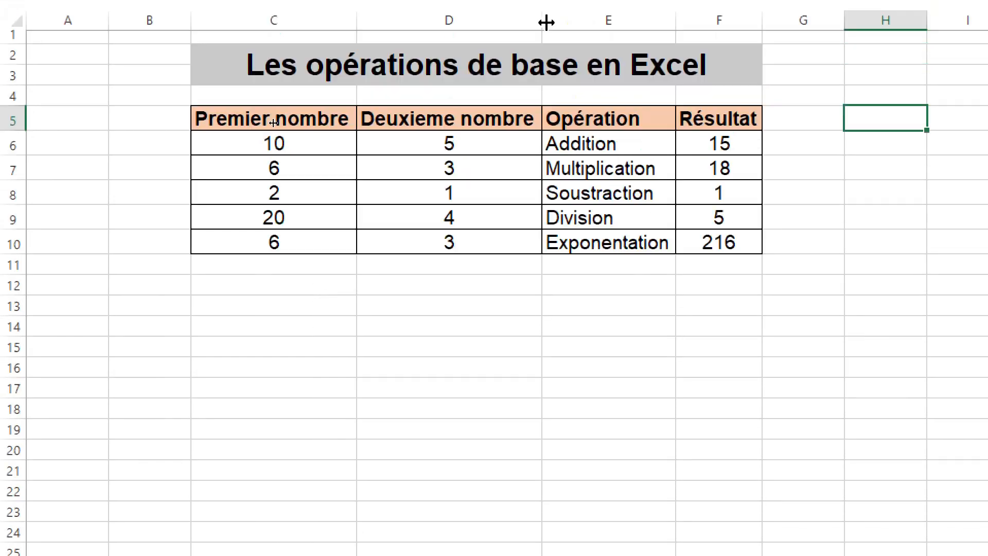
{"action": "scroll", "coordinate": [546, 22], "scroll_direction": "down", "scroll_amount": 1}
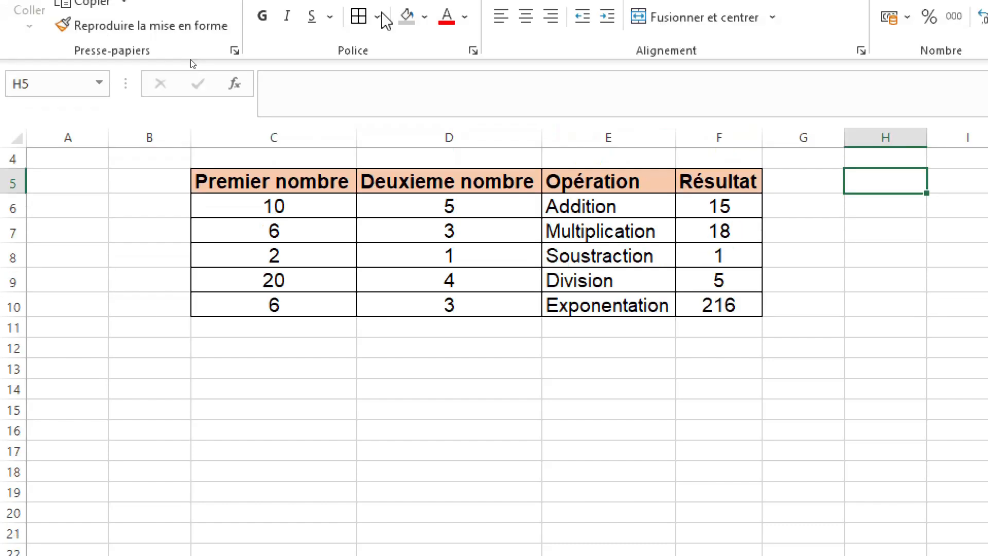
{"action": "scroll", "coordinate": [205, 221], "scroll_direction": "up", "scroll_amount": 1}
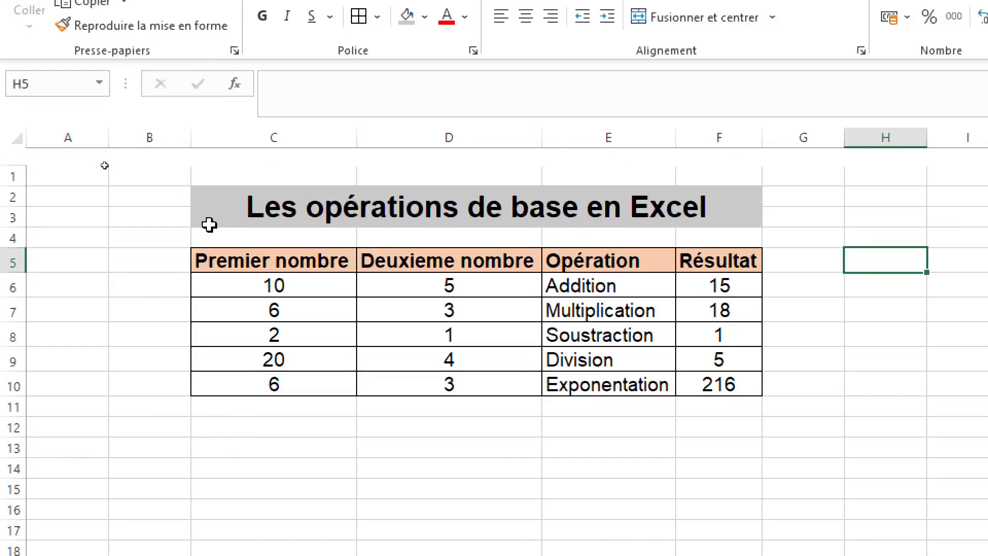